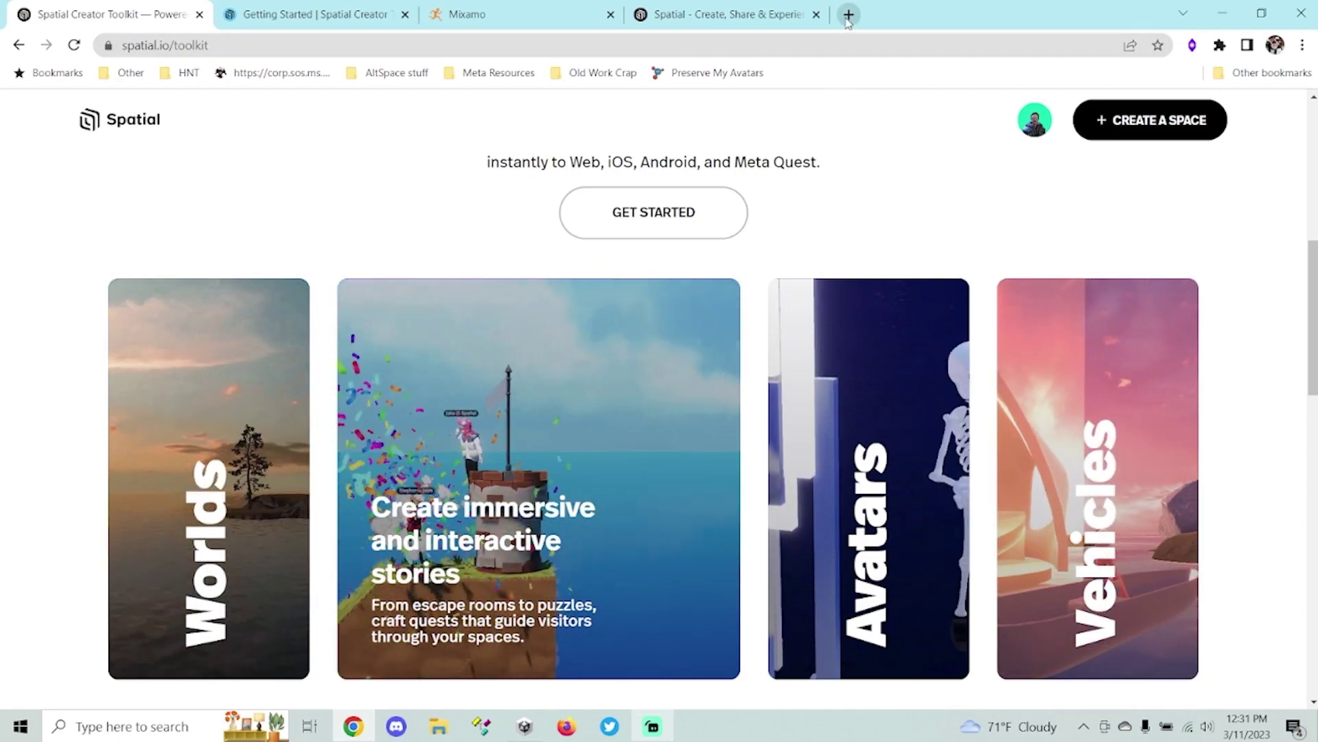
- Open the Sketchfab site in a new browser tab
{"action": "key", "text": "ctrl+t"}
{"action": "left_click", "coordinate": [844, 45]}
{"action": "type", "text": "sket"}
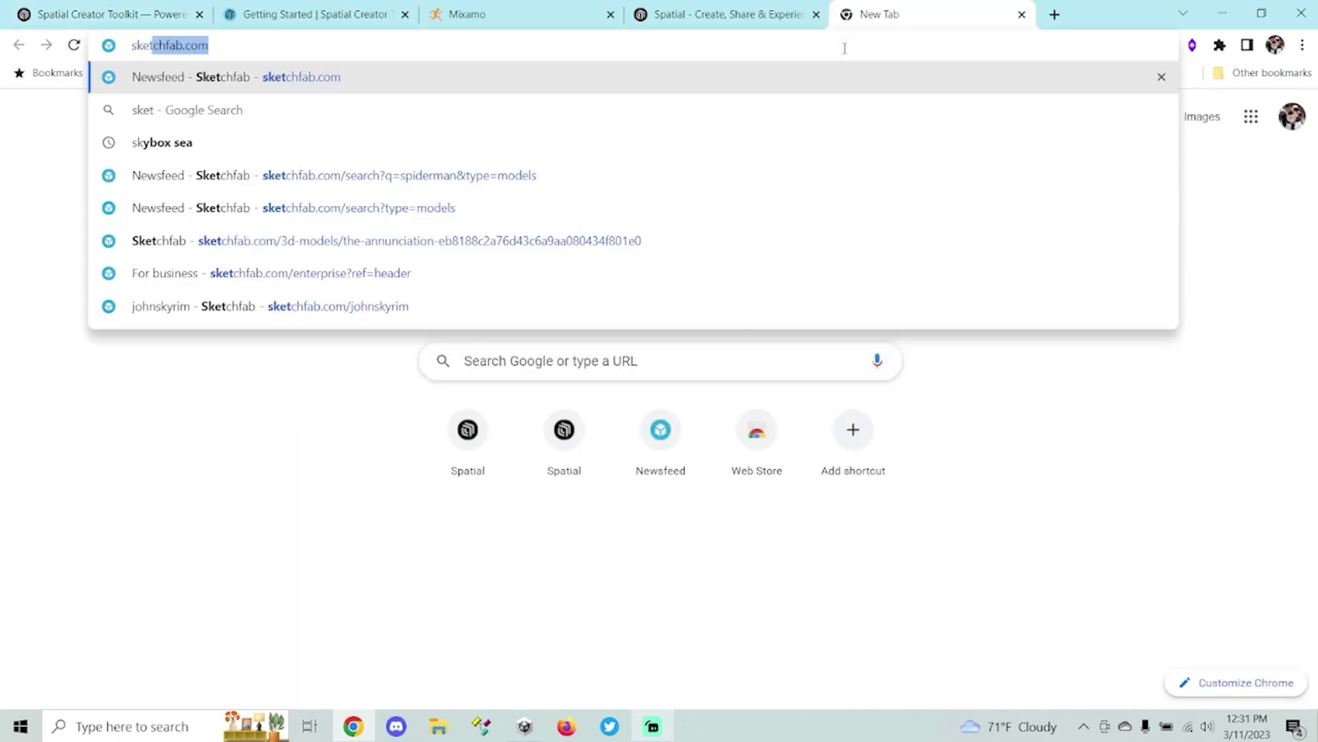
{"action": "key", "text": "Return"}
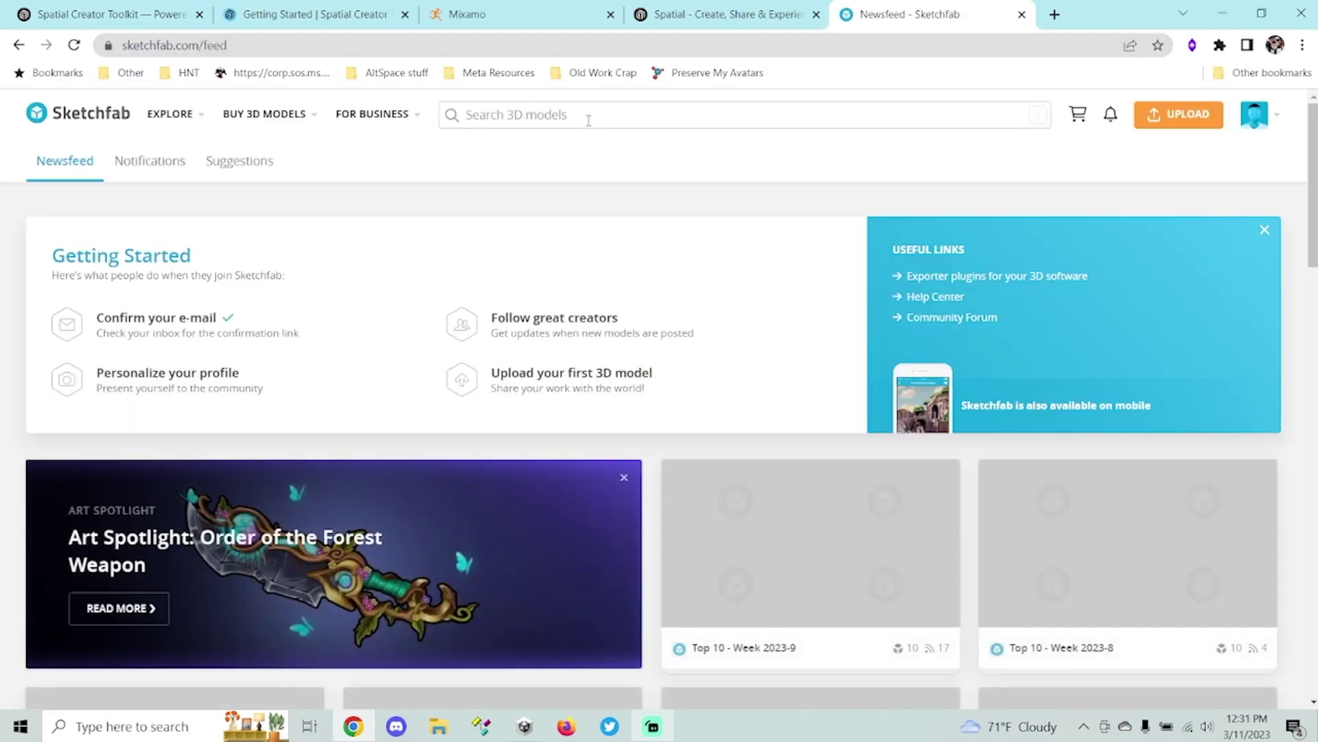
- Search Sketchfab for "spiderman" models and limit the results to downloadable ones
{"action": "left_click", "coordinate": [587, 119]}
{"action": "type", "text": "spiderman"}
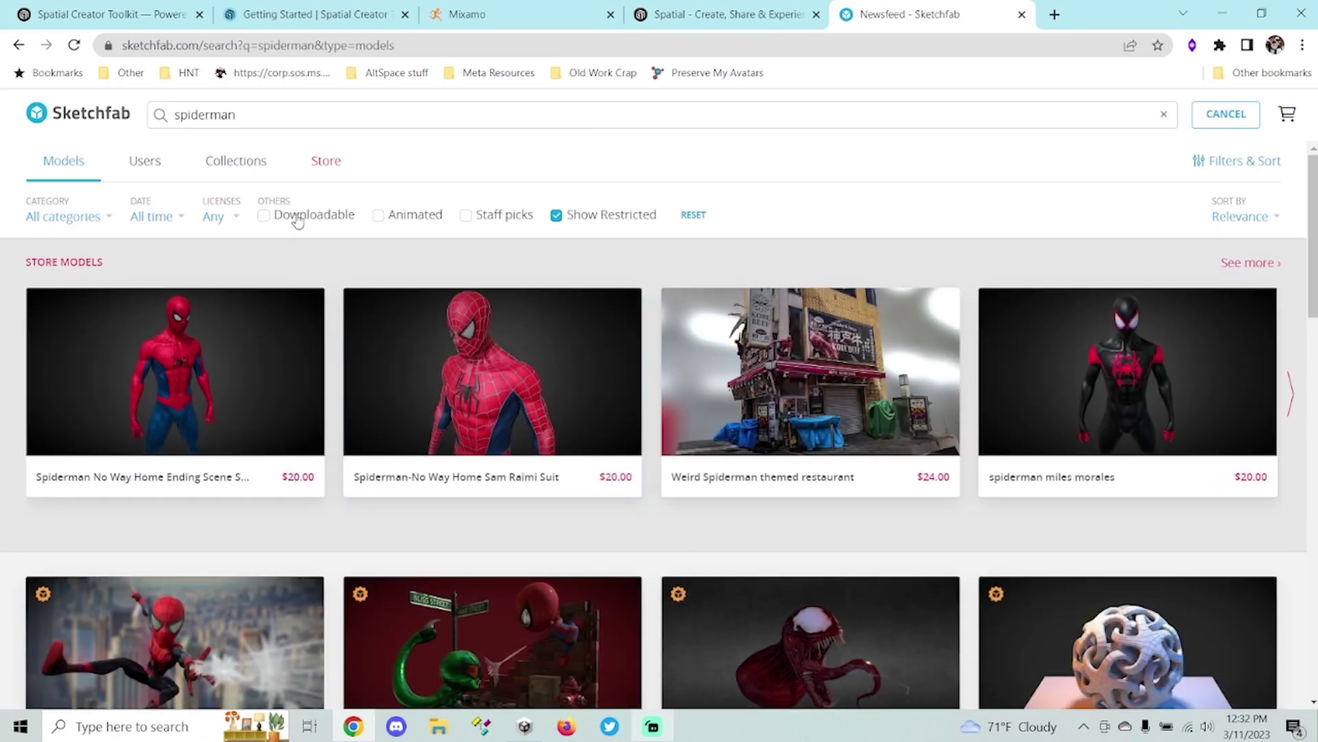
{"action": "left_click", "coordinate": [297, 217]}
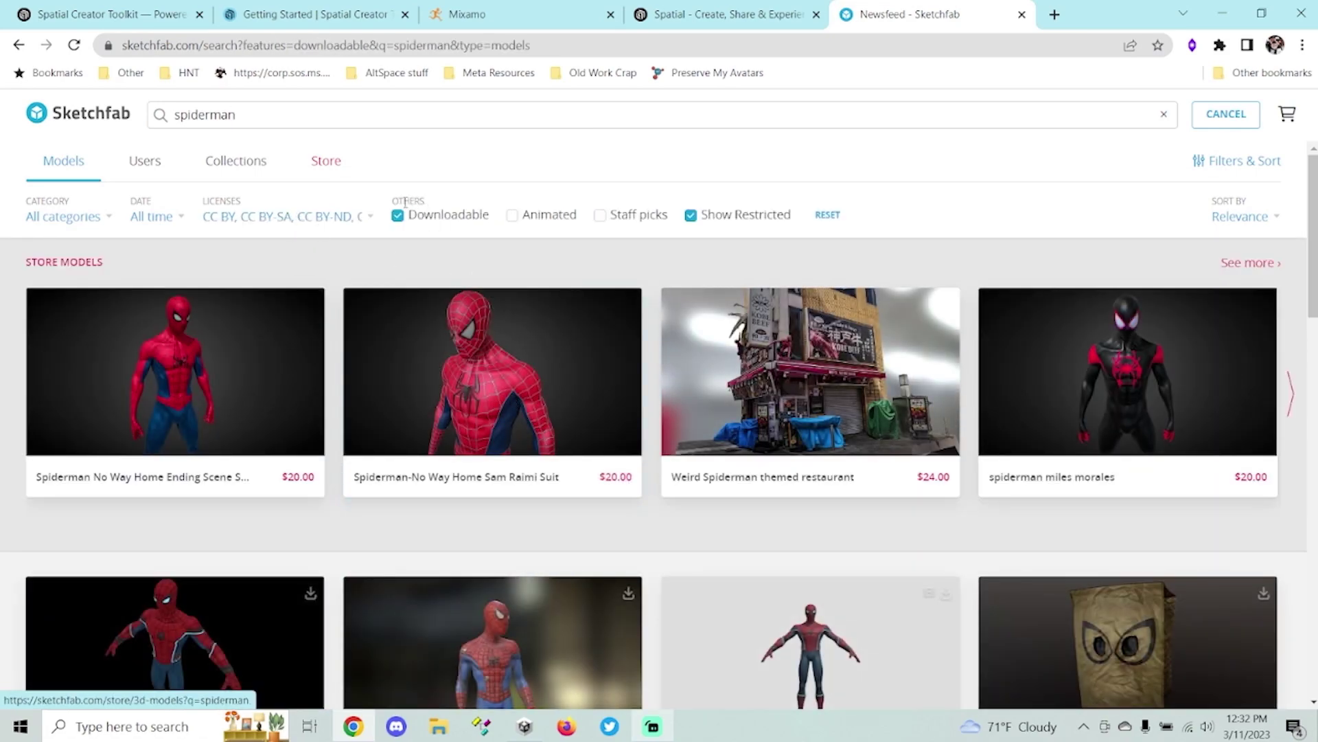
- Check the available download formats of The Amazing Spiderman model and close its page
{"action": "scroll", "coordinate": [583, 309], "scroll_direction": "down", "scroll_amount": 2}
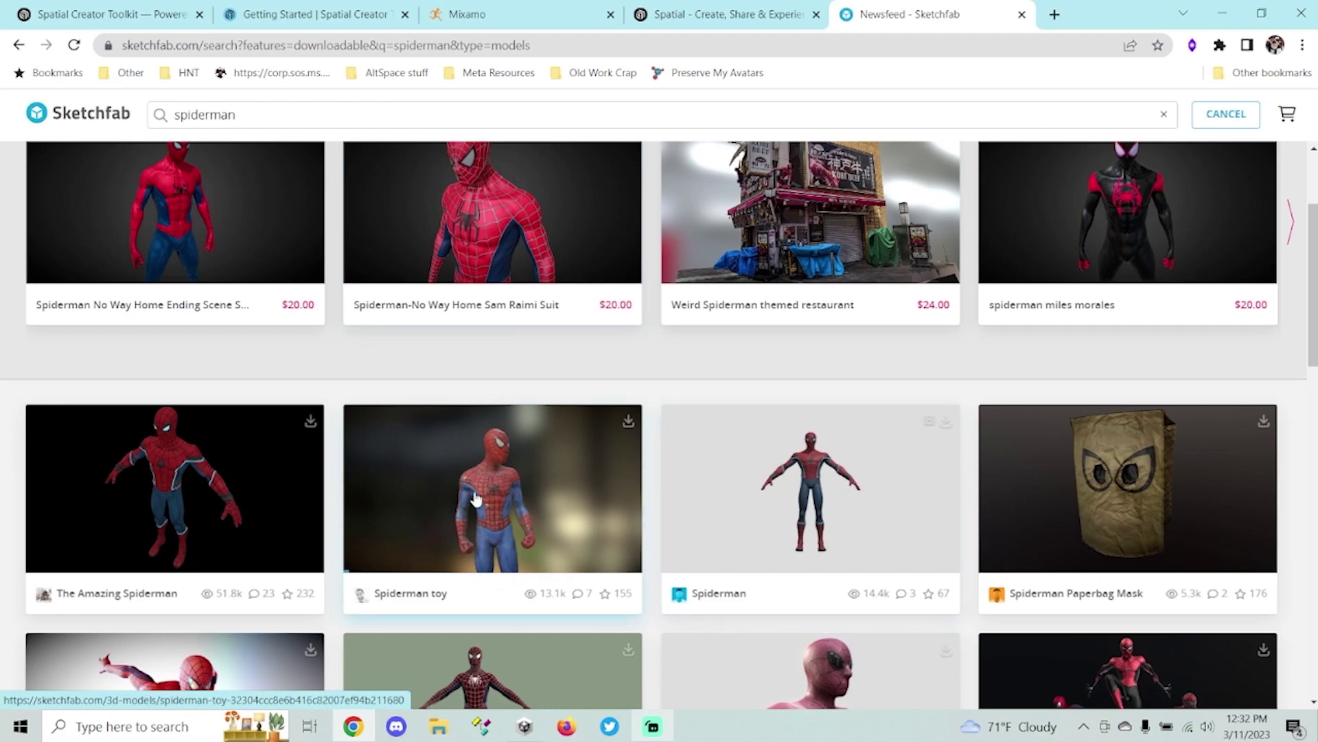
{"action": "scroll", "coordinate": [476, 499], "scroll_direction": "down", "scroll_amount": 1}
{"action": "left_click", "coordinate": [310, 335]}
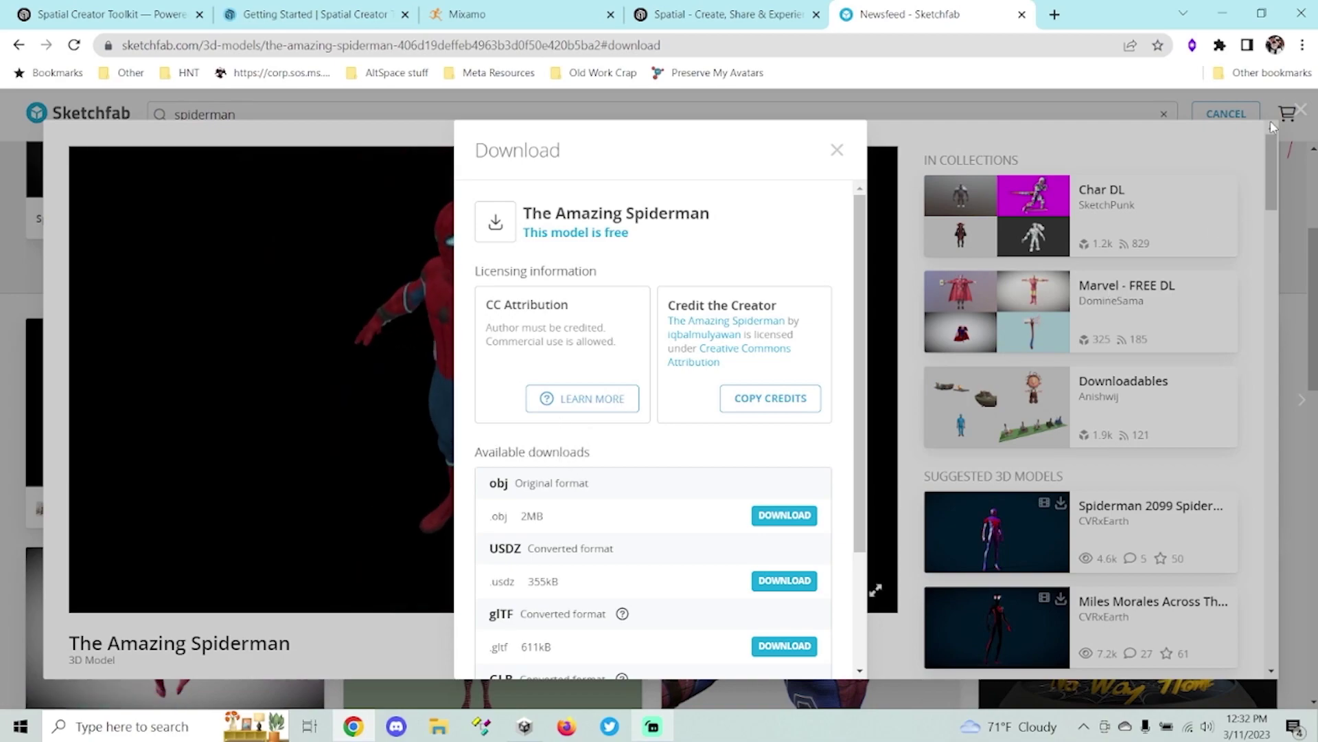
{"action": "key", "text": "Escape"}
{"action": "key", "text": "Escape"}
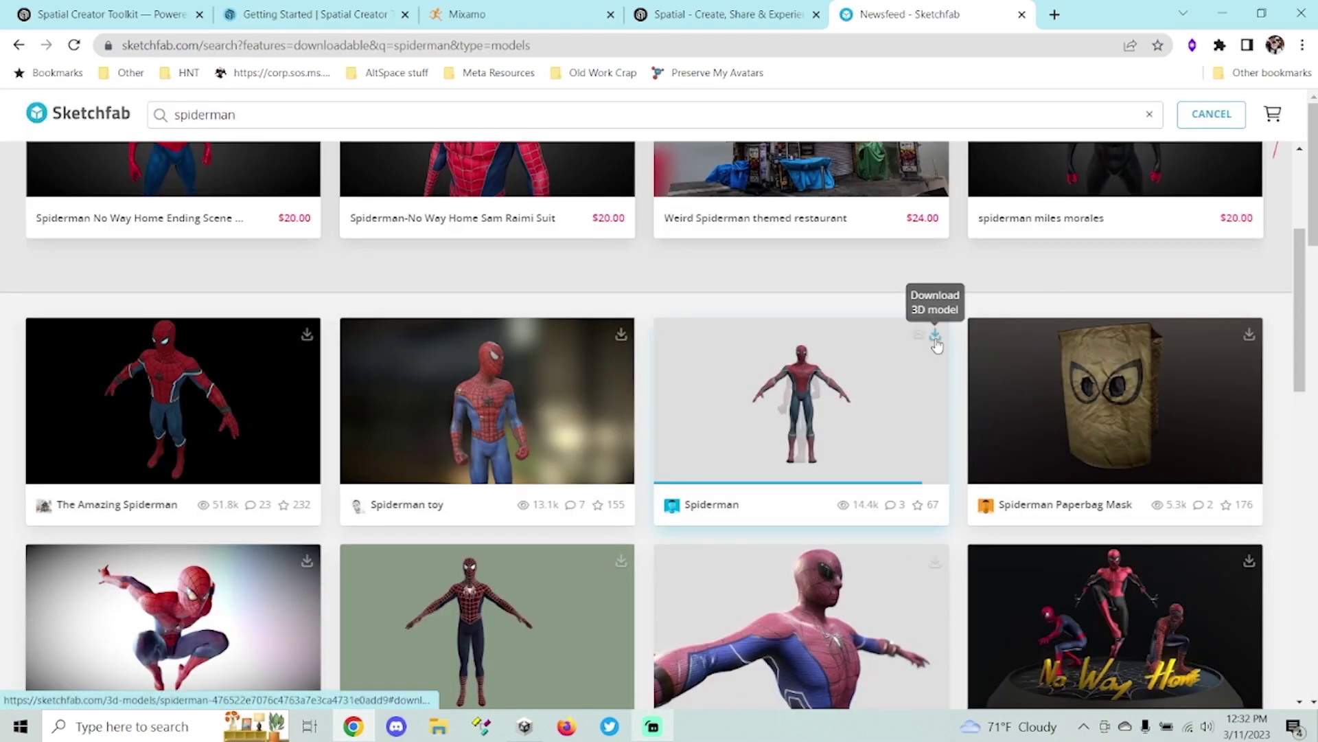
- Download the free Spiderman model with the light grey background in its original FBX format, and close its page
{"action": "left_click", "coordinate": [936, 335]}
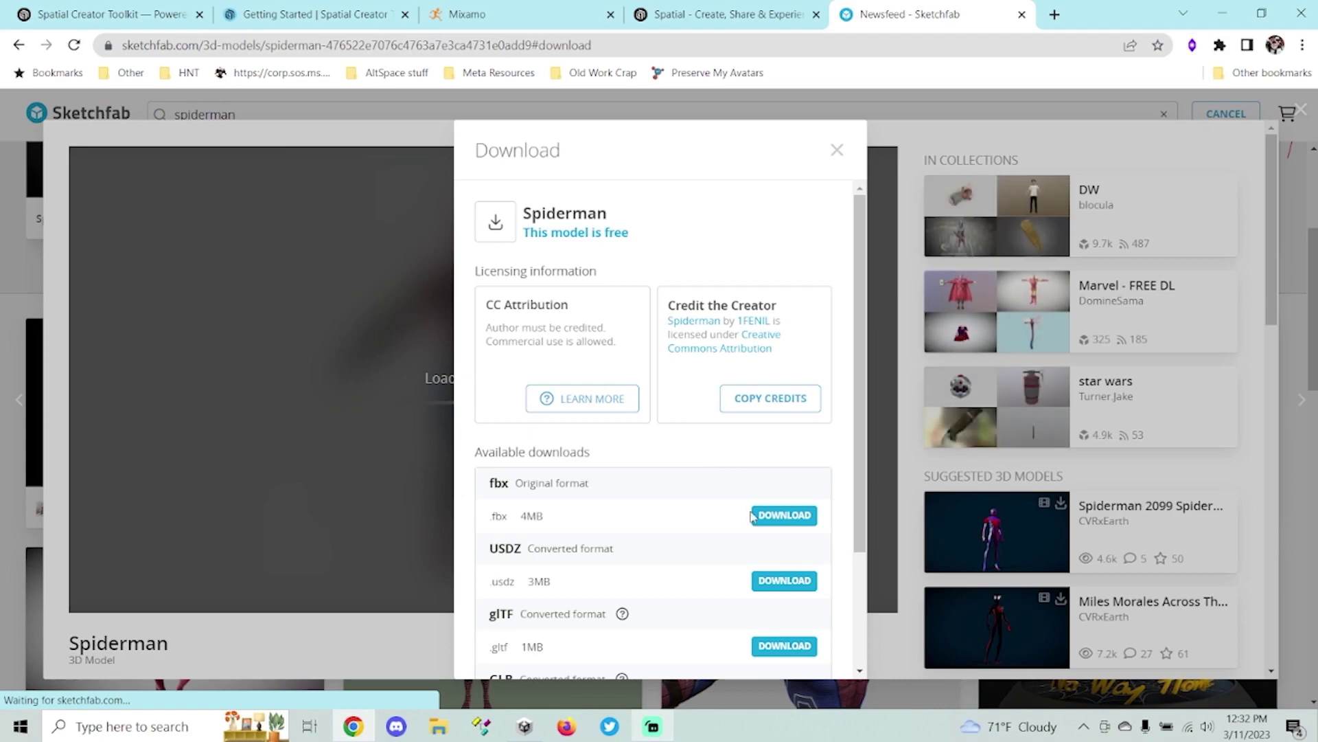
{"action": "left_click", "coordinate": [788, 516]}
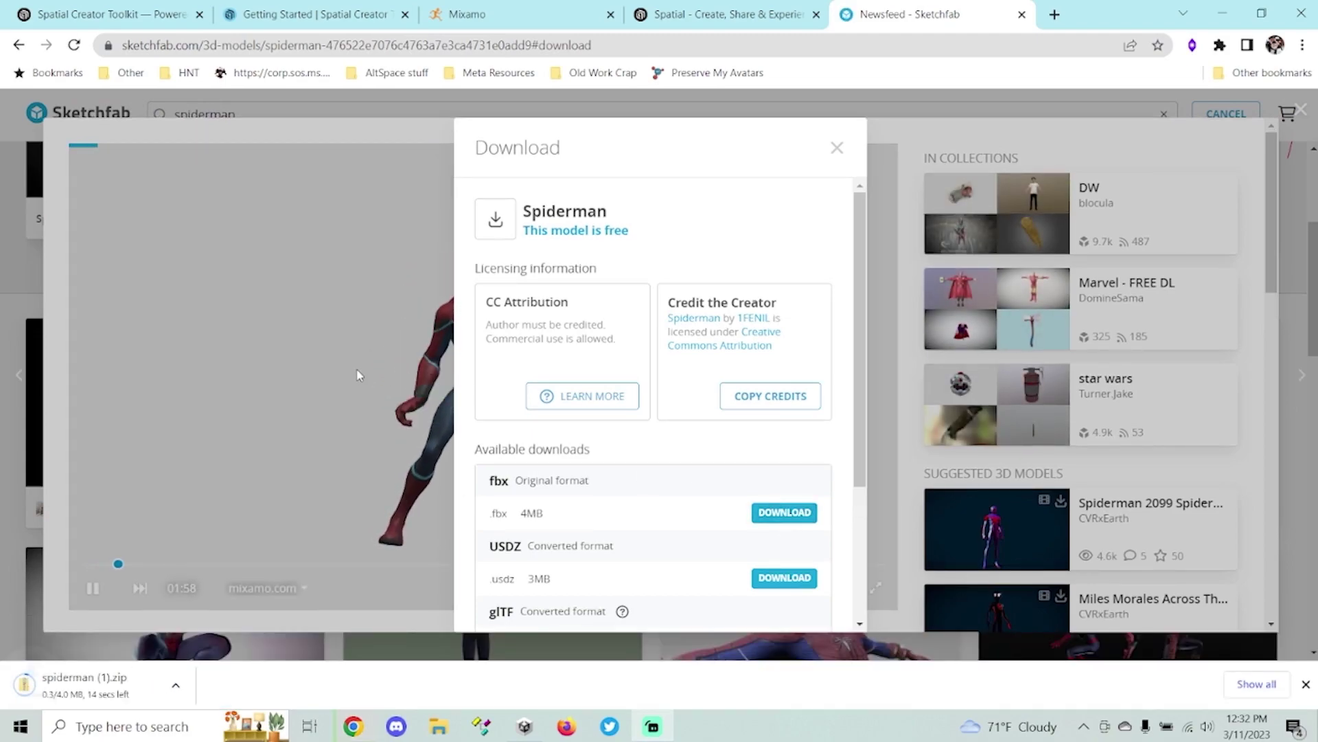
{"action": "left_click", "coordinate": [837, 147]}
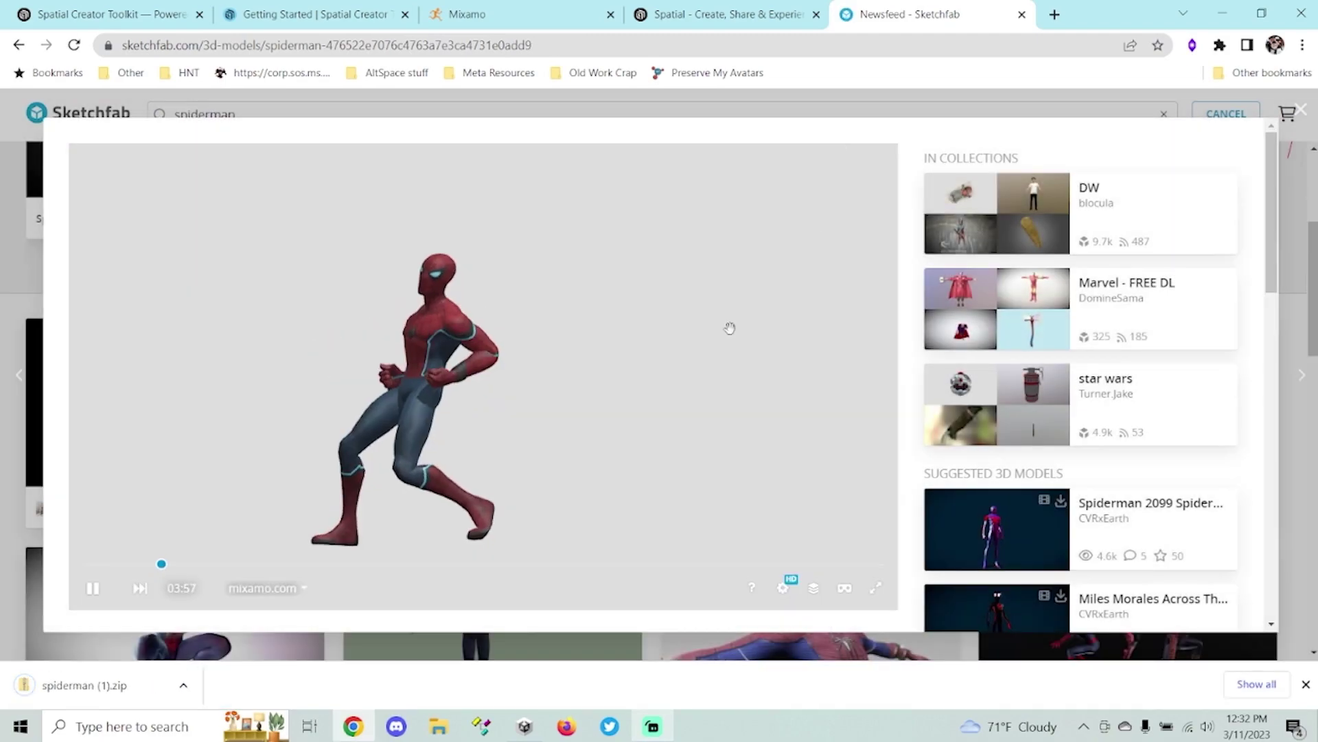
{"action": "left_click", "coordinate": [1299, 110]}
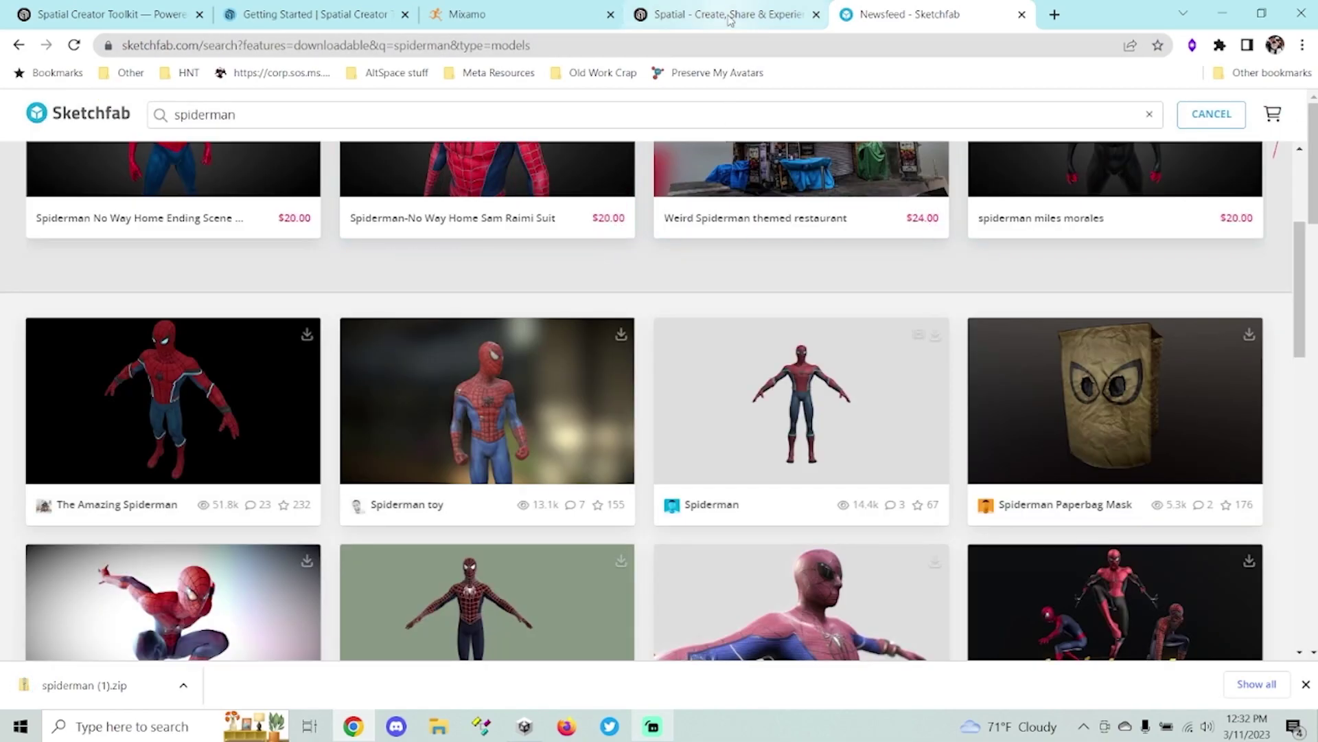
{"action": "left_click", "coordinate": [537, 24]}
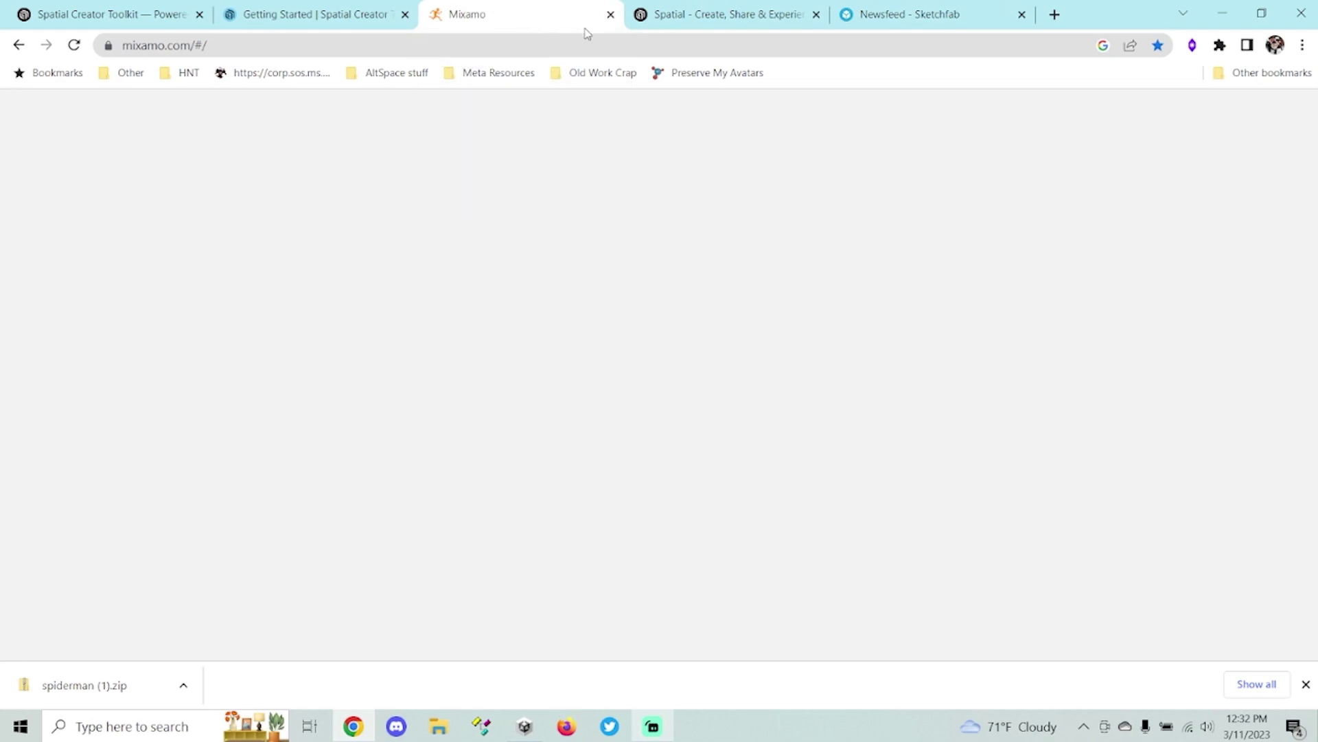
{"action": "left_click", "coordinate": [343, 17]}
{"action": "left_click", "coordinate": [147, 19]}
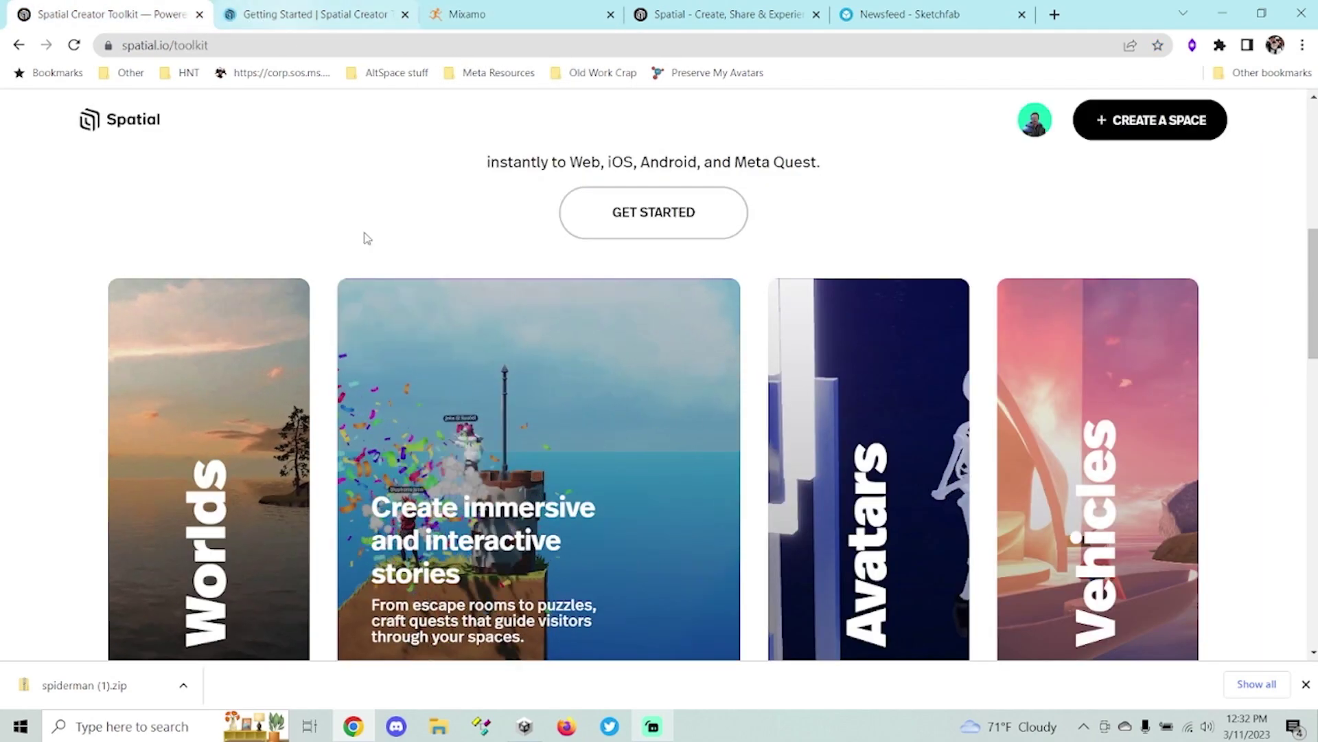
- Switch to Unity Hub, start opening a project, and copy the spatial-unity-starter-template-main folder from Documents
{"action": "left_click", "coordinate": [524, 726]}
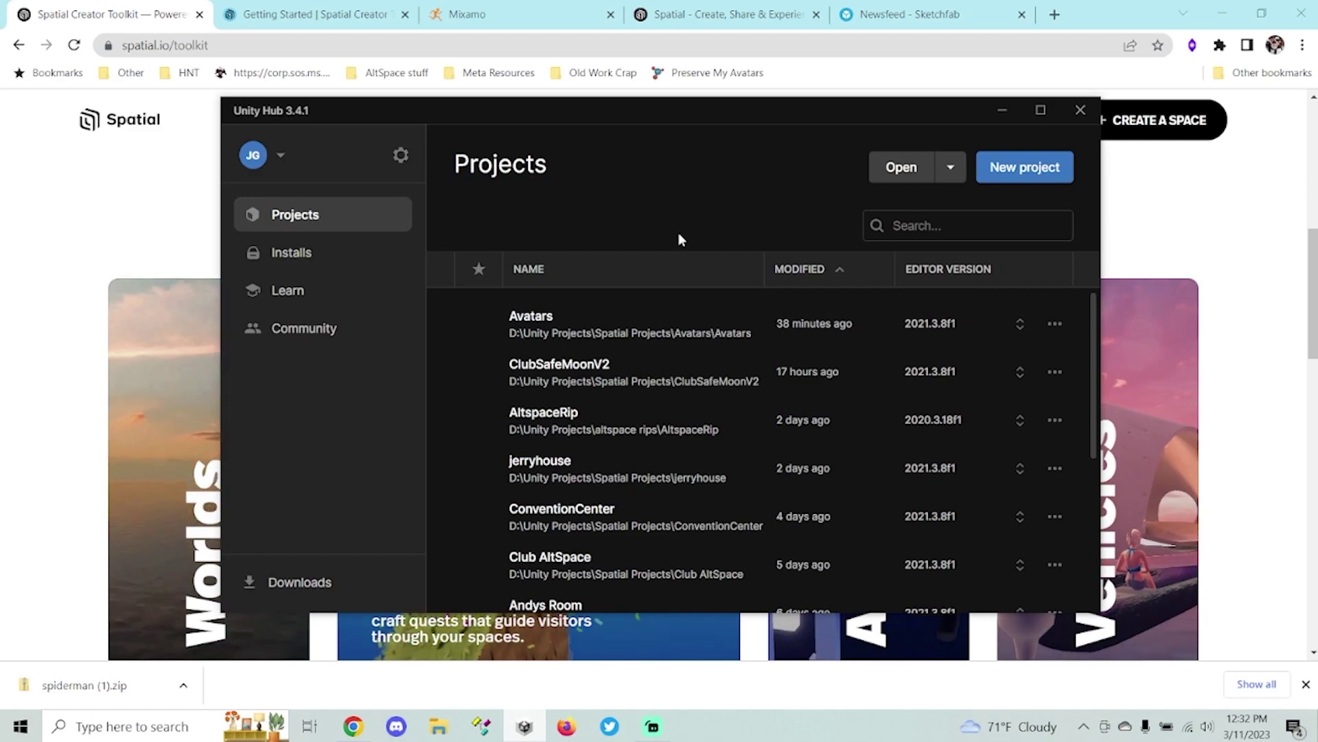
{"action": "left_click", "coordinate": [900, 168]}
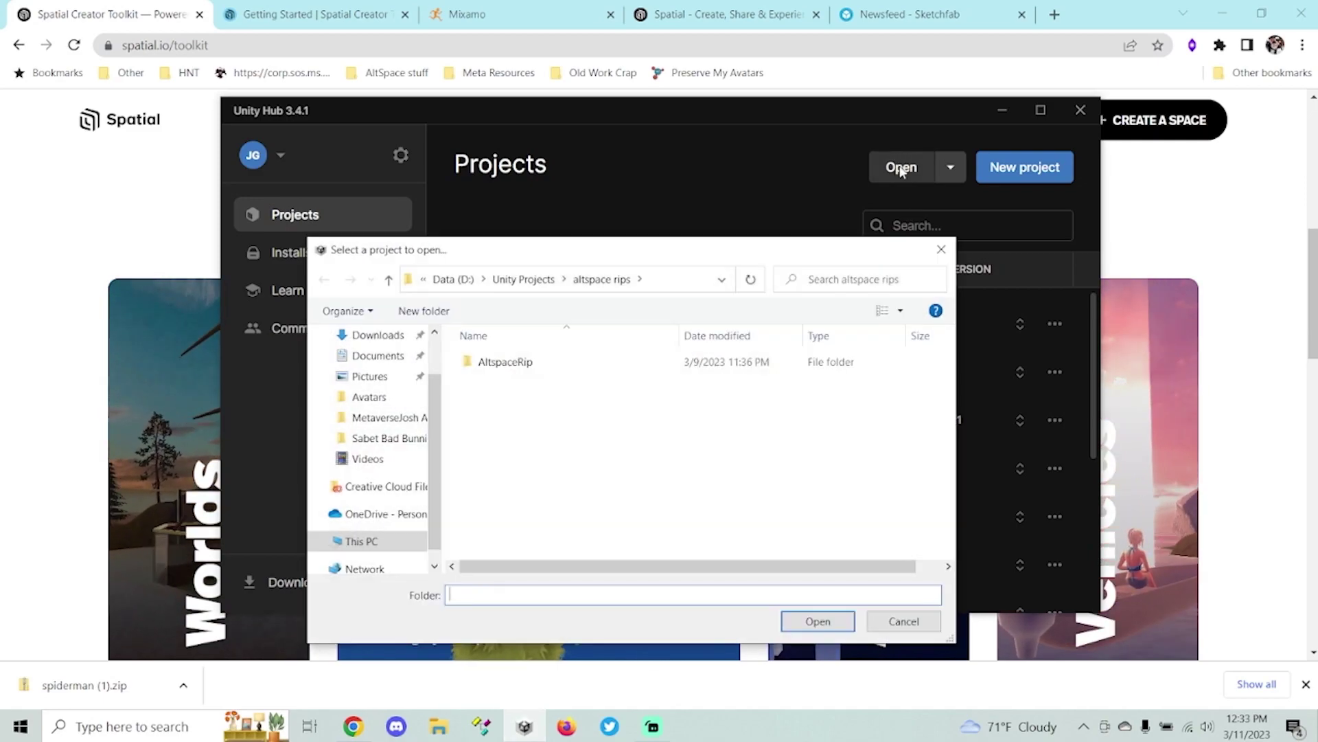
{"action": "left_click", "coordinate": [379, 355]}
{"action": "right_click", "coordinate": [814, 520]}
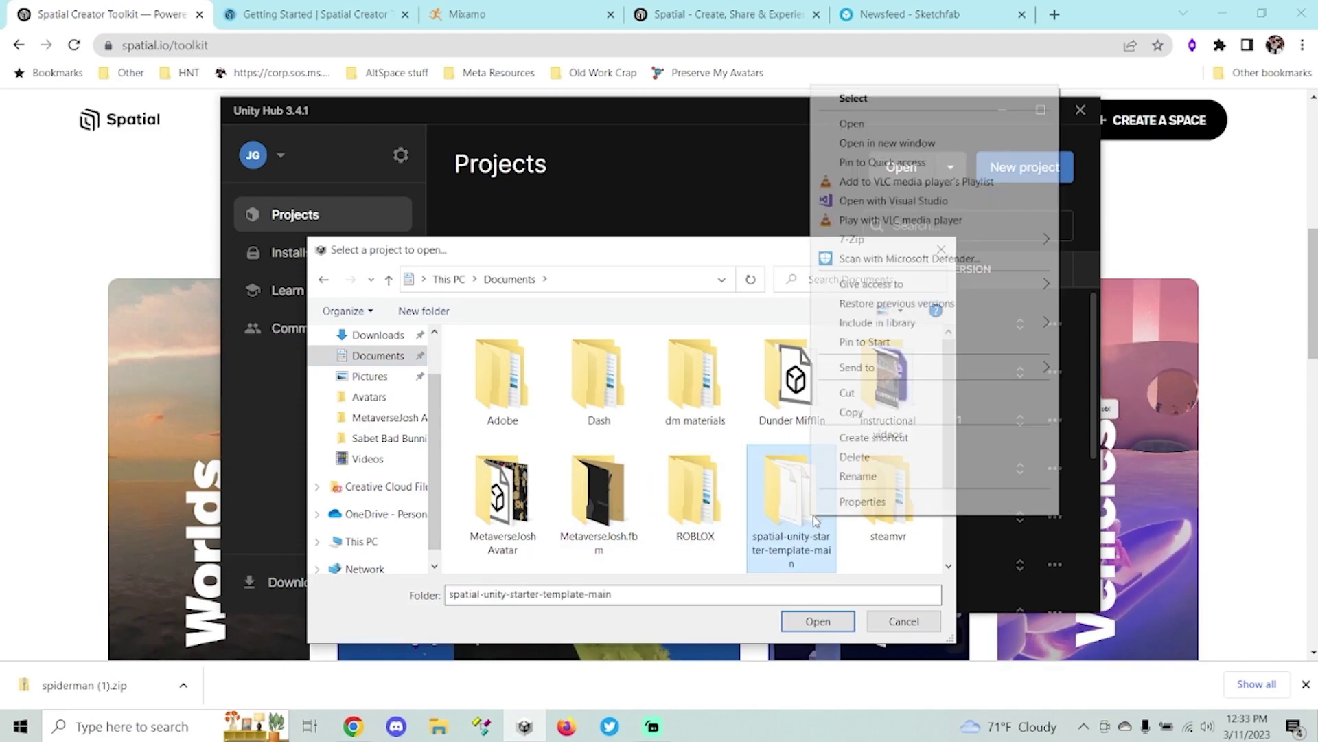
{"action": "left_click", "coordinate": [862, 412]}
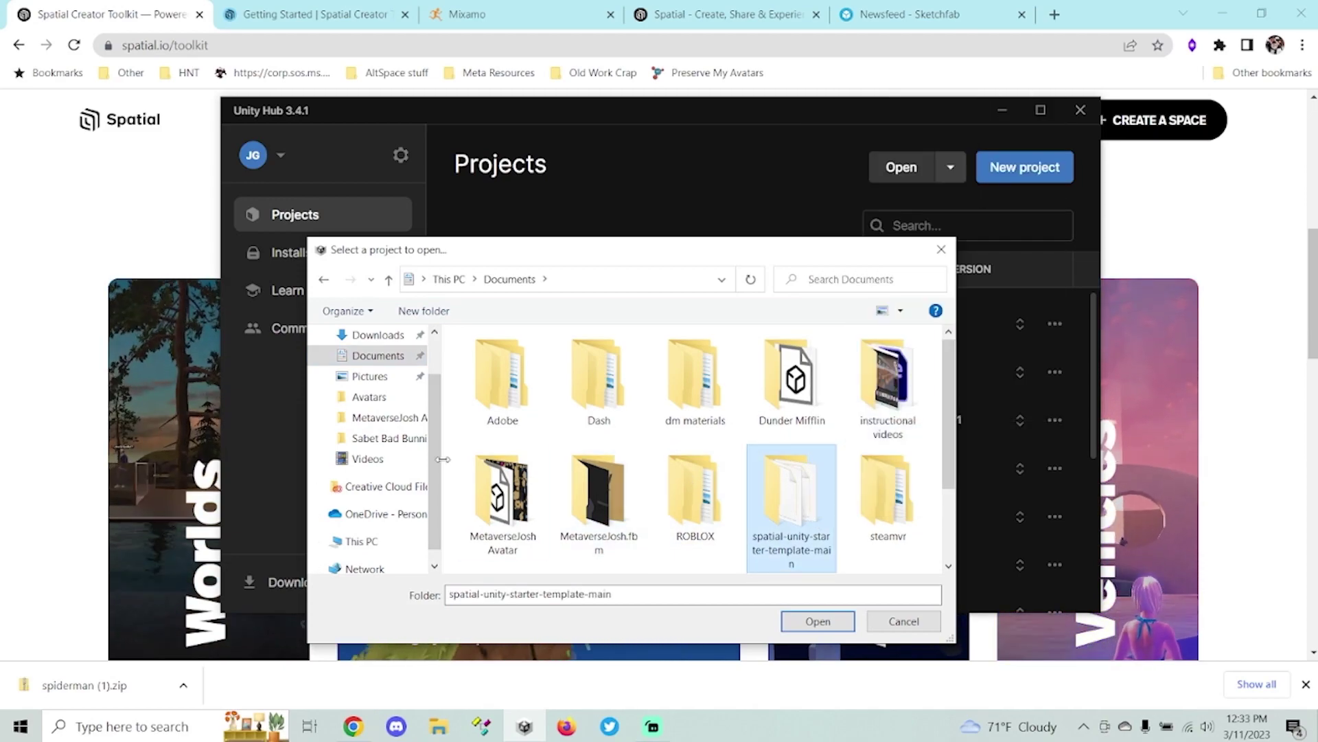
- Paste the copied template folder into the Avatars folder under Unity Projects > Spatial Projects on drive D
{"action": "left_click", "coordinate": [424, 546]}
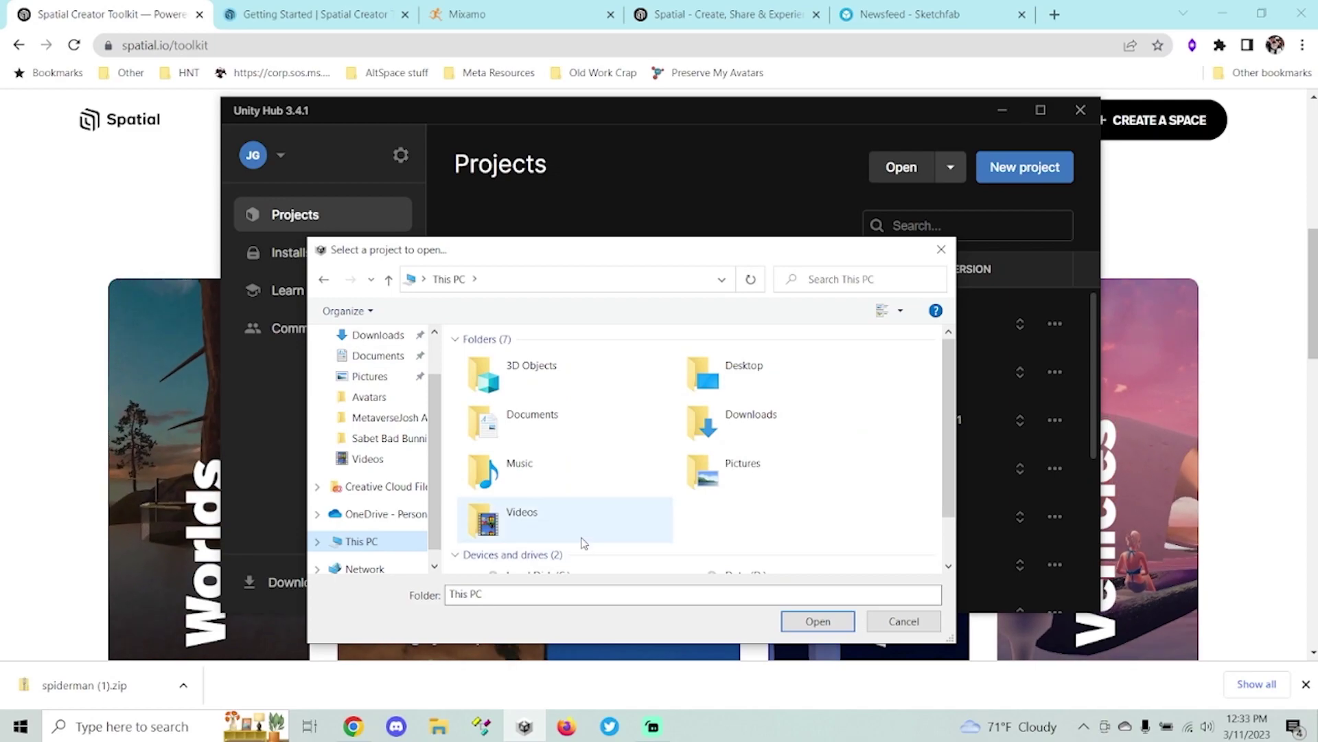
{"action": "scroll", "coordinate": [583, 541], "scroll_direction": "down", "scroll_amount": 2}
{"action": "double_click", "coordinate": [714, 543]}
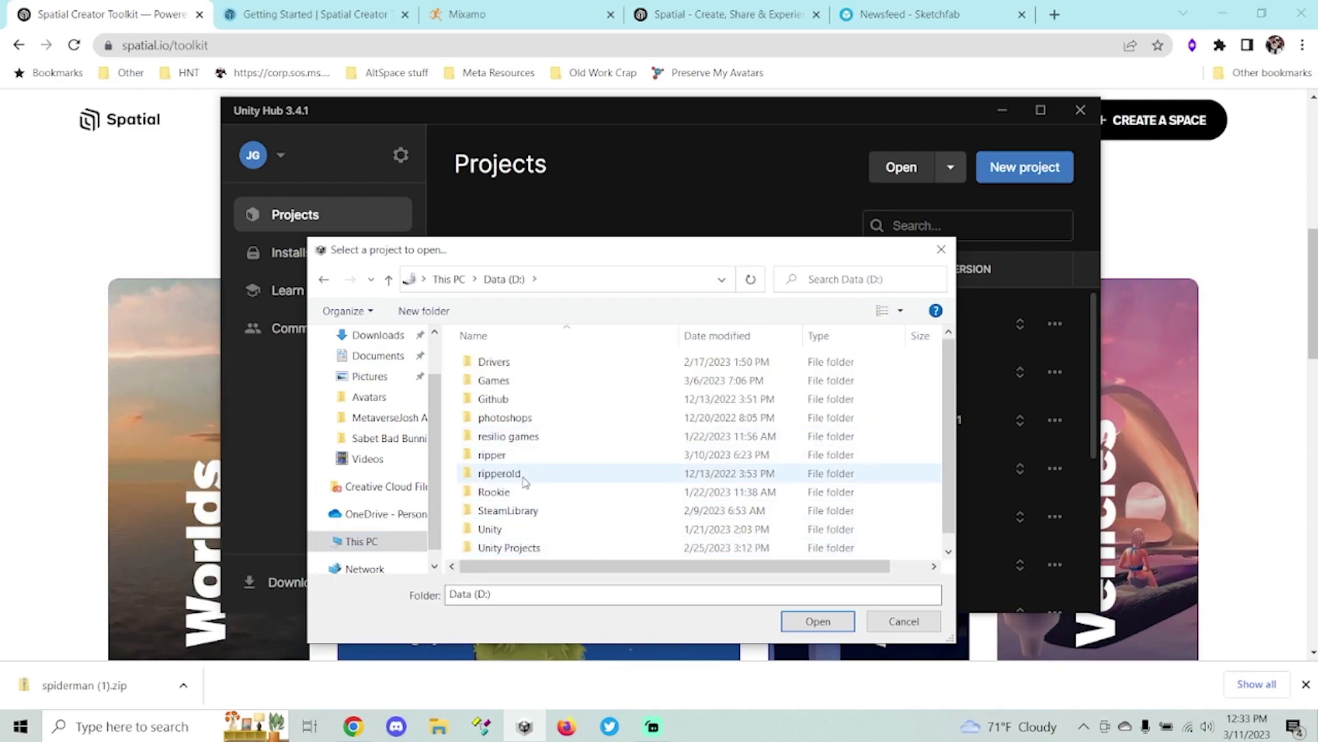
{"action": "left_click", "coordinate": [512, 547]}
{"action": "double_click", "coordinate": [515, 548]}
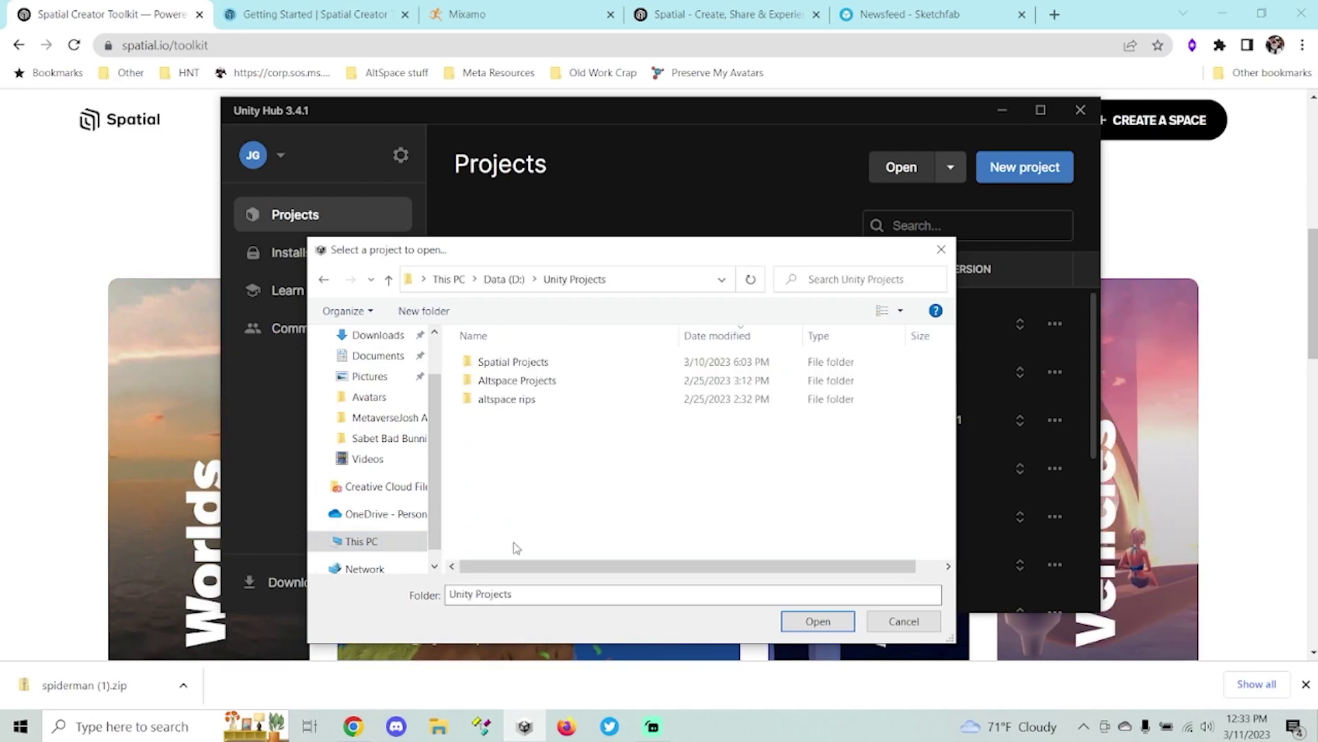
{"action": "double_click", "coordinate": [511, 362]}
{"action": "double_click", "coordinate": [518, 397]}
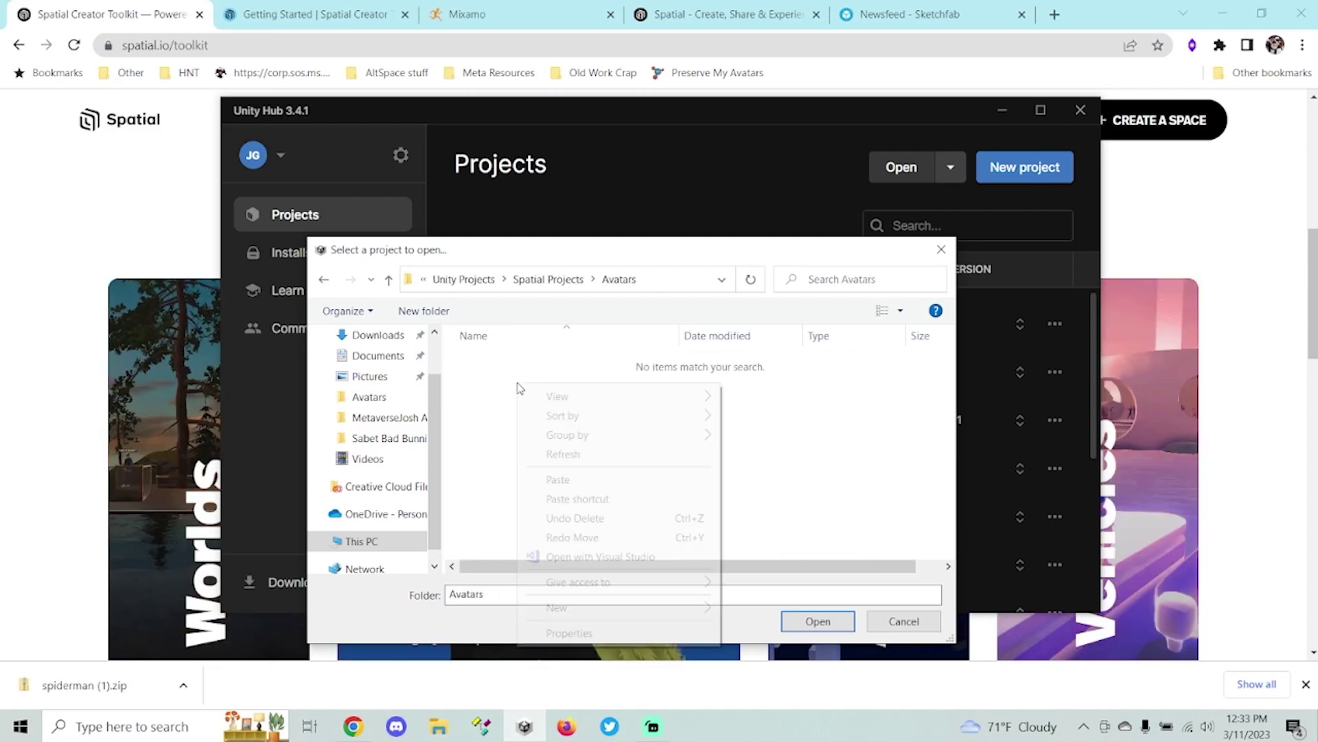
{"action": "right_click", "coordinate": [520, 380]}
{"action": "left_click", "coordinate": [560, 479]}
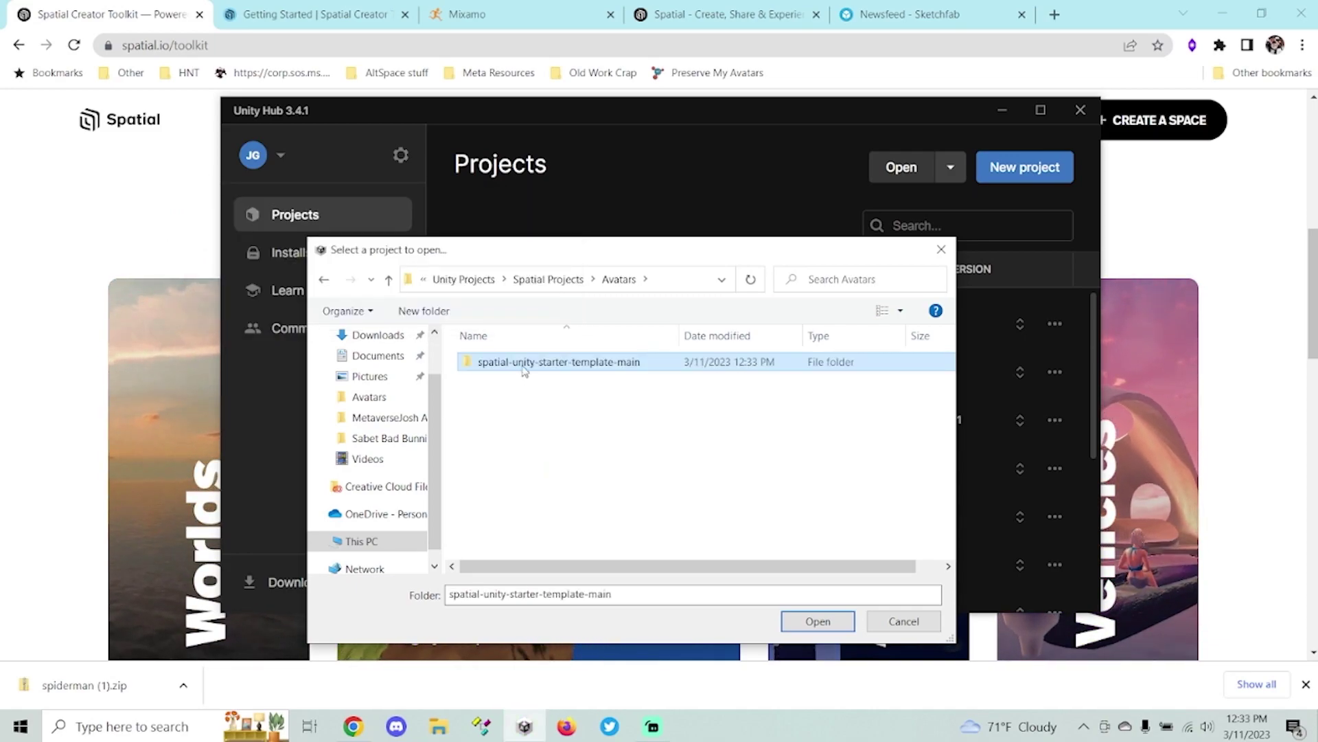
- Rename the pasted spatial-unity-starter-template-main folder as Avatars
{"action": "left_click", "coordinate": [524, 370]}
{"action": "type", "text": "Avatars"}
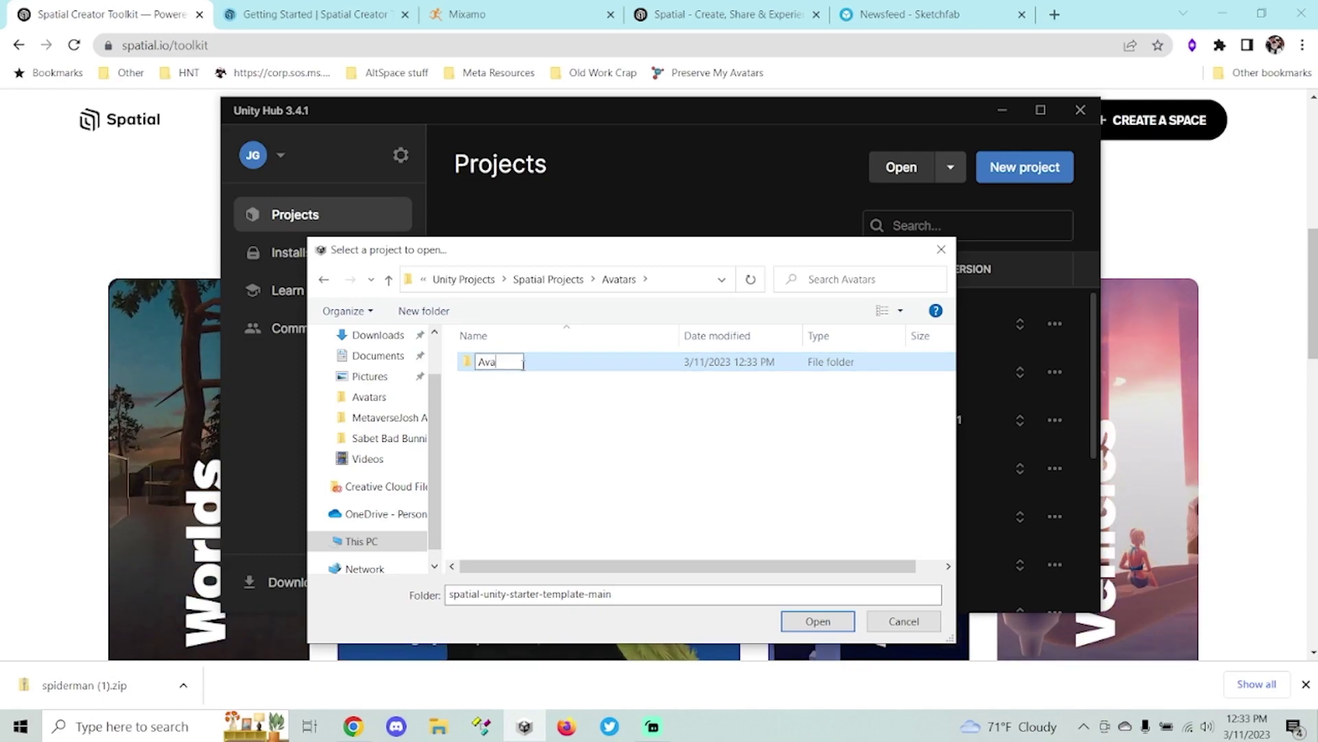
{"action": "key", "text": "Return"}
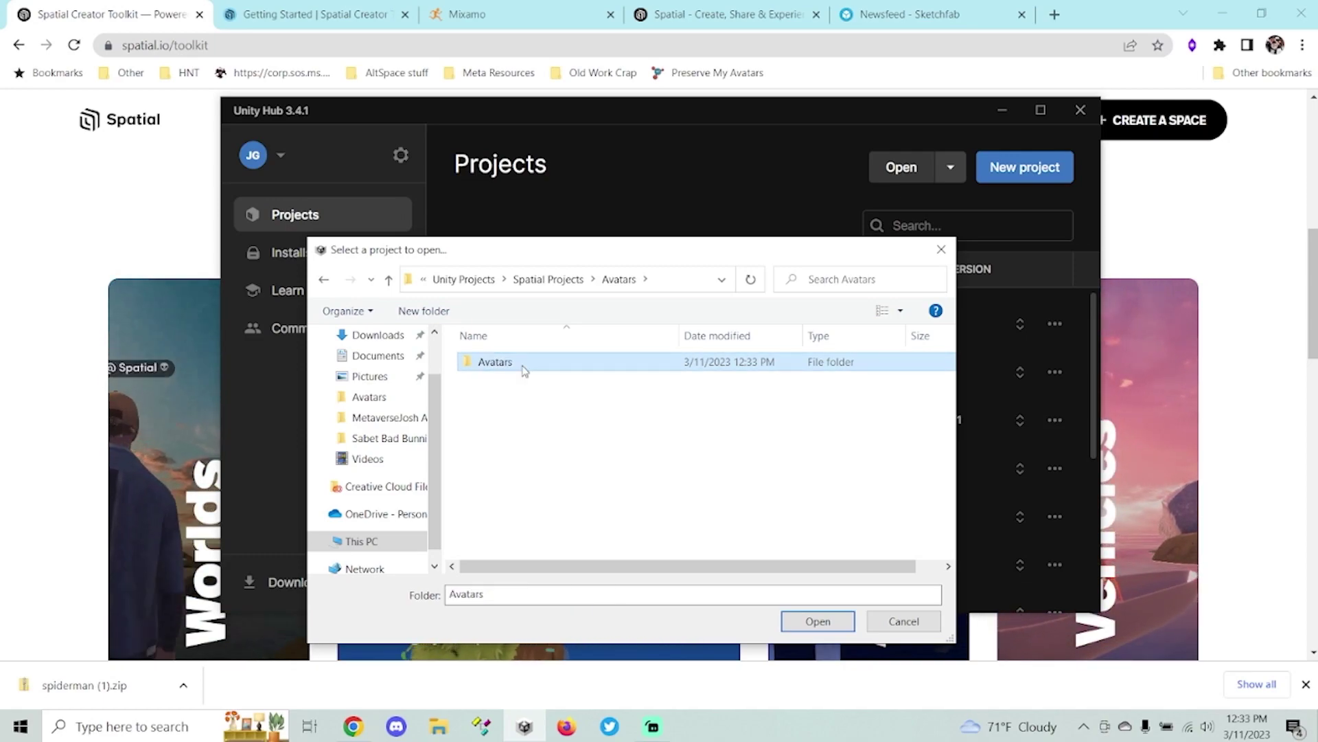
- Open the inner Avatars folder as a Unity project and upgrade the Spatial SDK to the latest version
{"action": "double_click", "coordinate": [524, 369]}
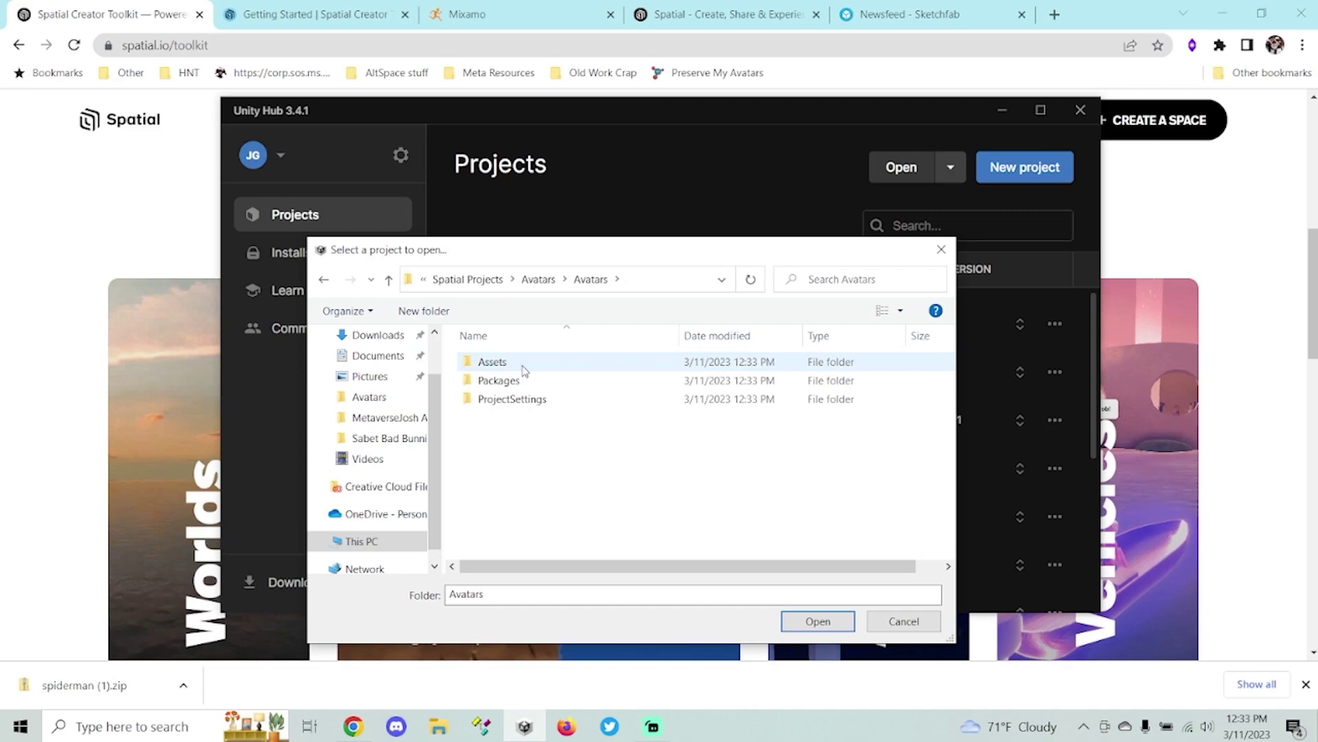
{"action": "left_click", "coordinate": [796, 620]}
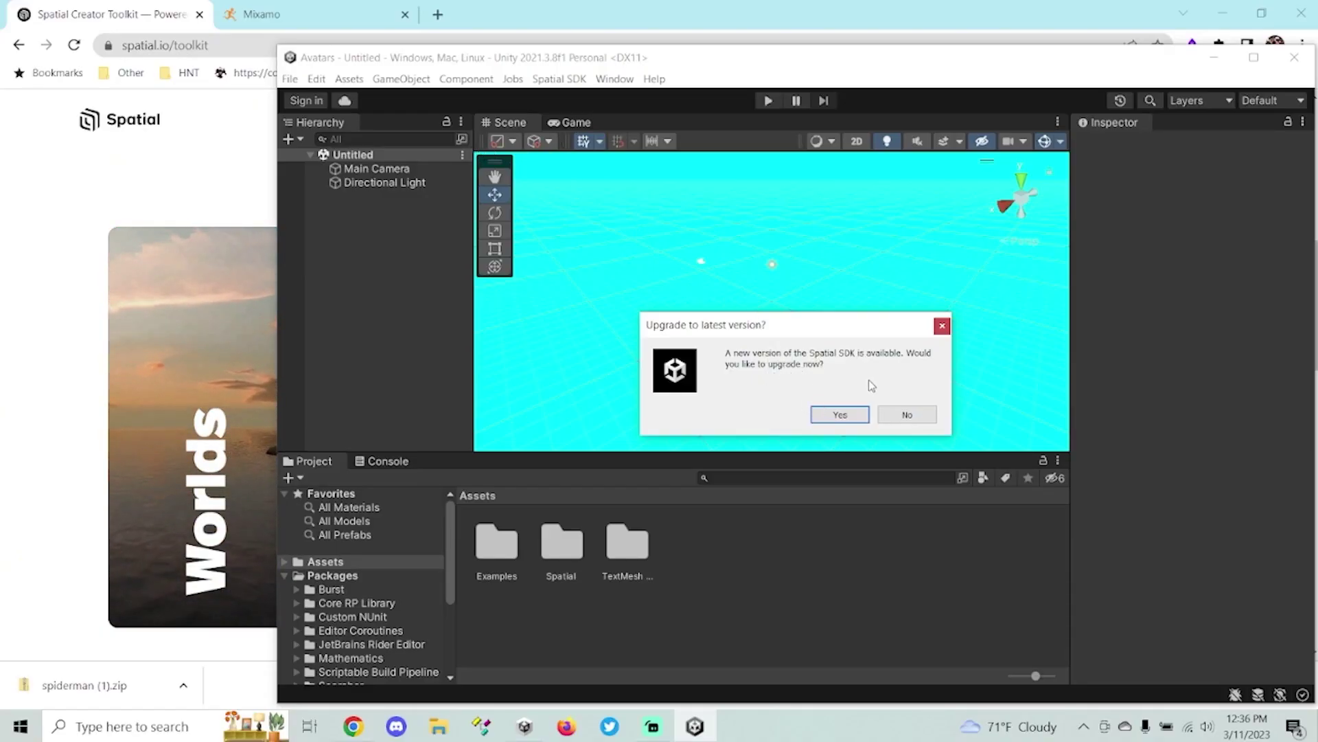
{"action": "left_click", "coordinate": [839, 413]}
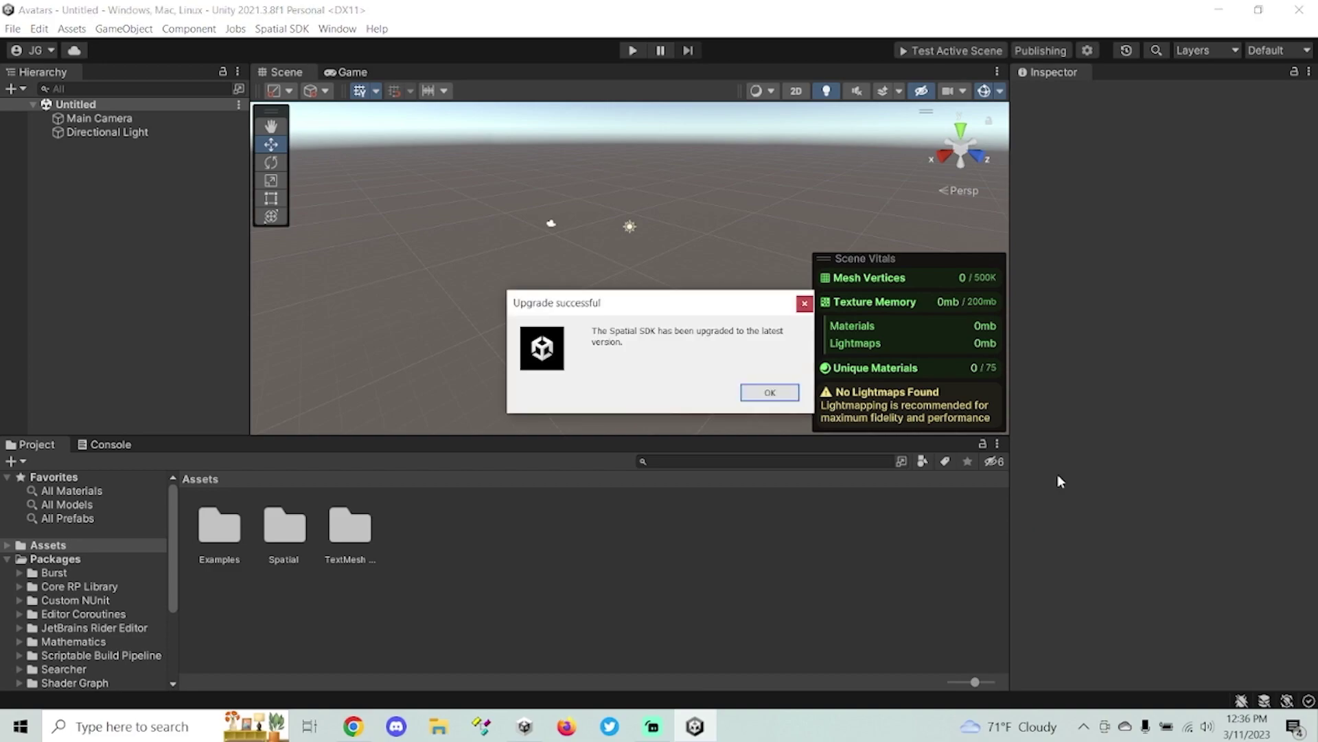
{"action": "left_click", "coordinate": [753, 392]}
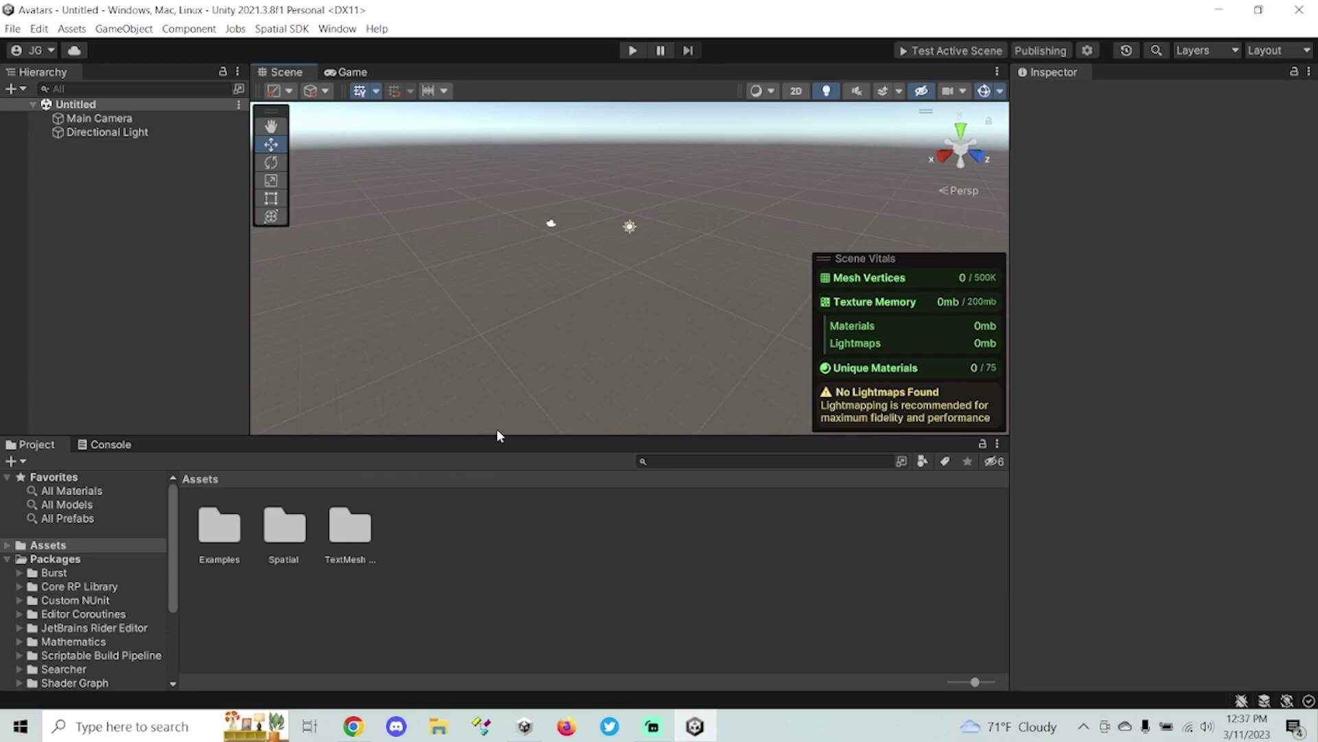
- Enlarge the project browser slightly, create an Avatars folder in Assets, and open it
{"action": "left_click_drag", "start_coordinate": [496, 434], "coordinate": [497, 421]}
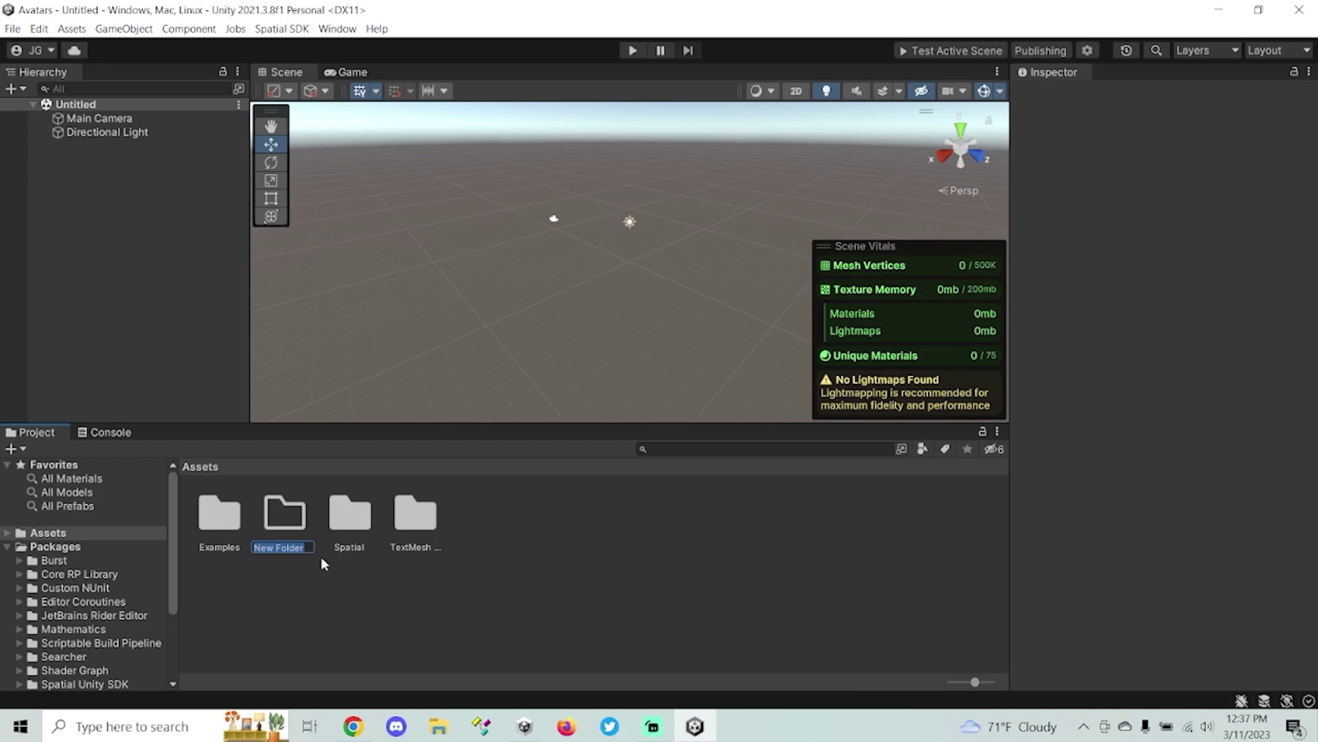
{"action": "type", "text": "Avatars"}
{"action": "key", "text": "Return"}
{"action": "key", "text": "Return"}
- Create a folder named Metaverse Josh inside the Avatars assets folder and open it
{"action": "right_click", "coordinate": [322, 559]}
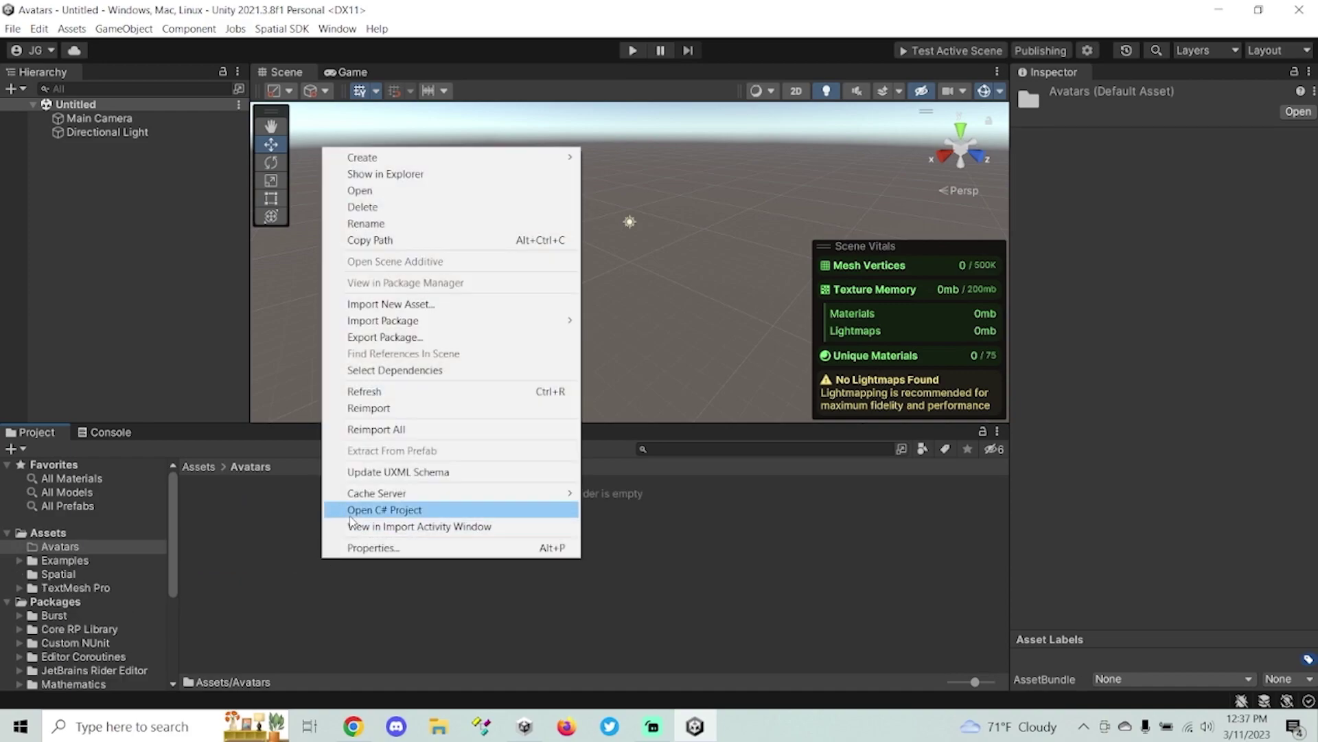
{"action": "mouse_move", "coordinate": [412, 157]}
{"action": "left_click", "coordinate": [666, 28]}
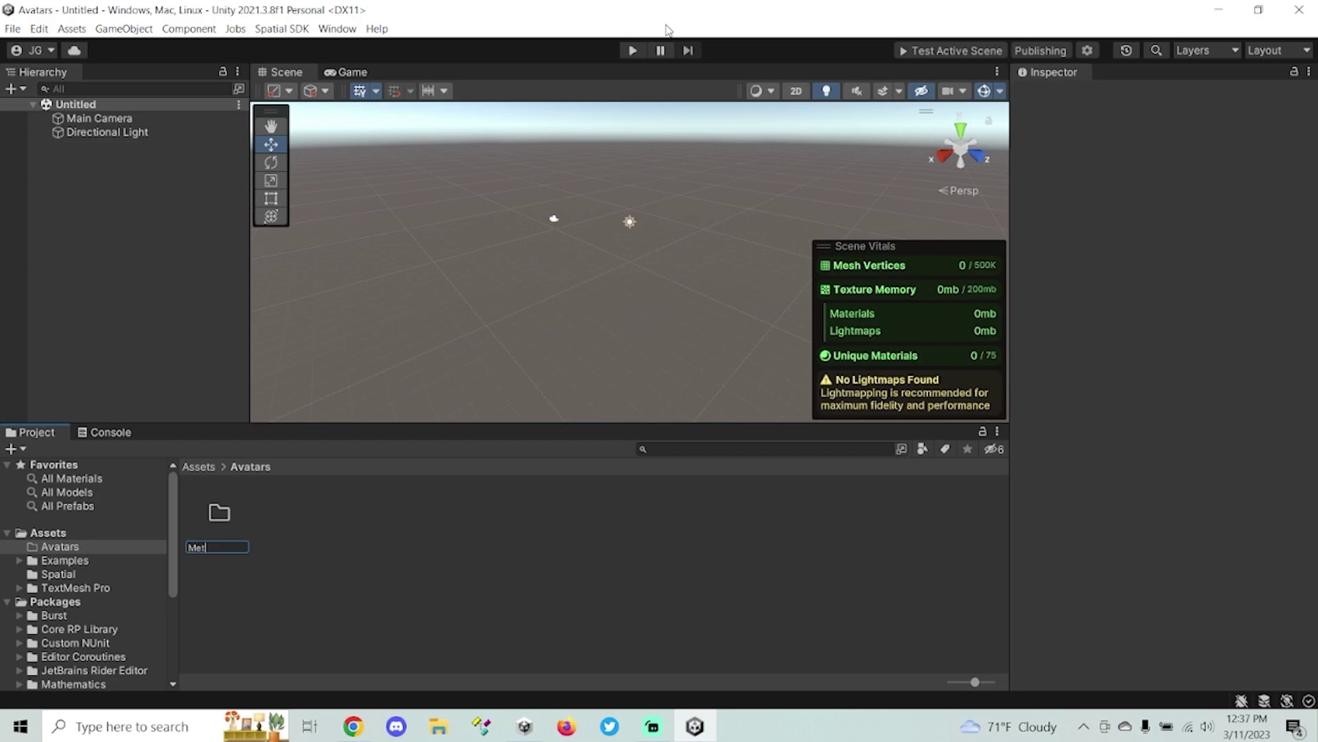
{"action": "type", "text": "Metaverse Josh"}
{"action": "key", "text": "Return"}
{"action": "key", "text": "Return"}
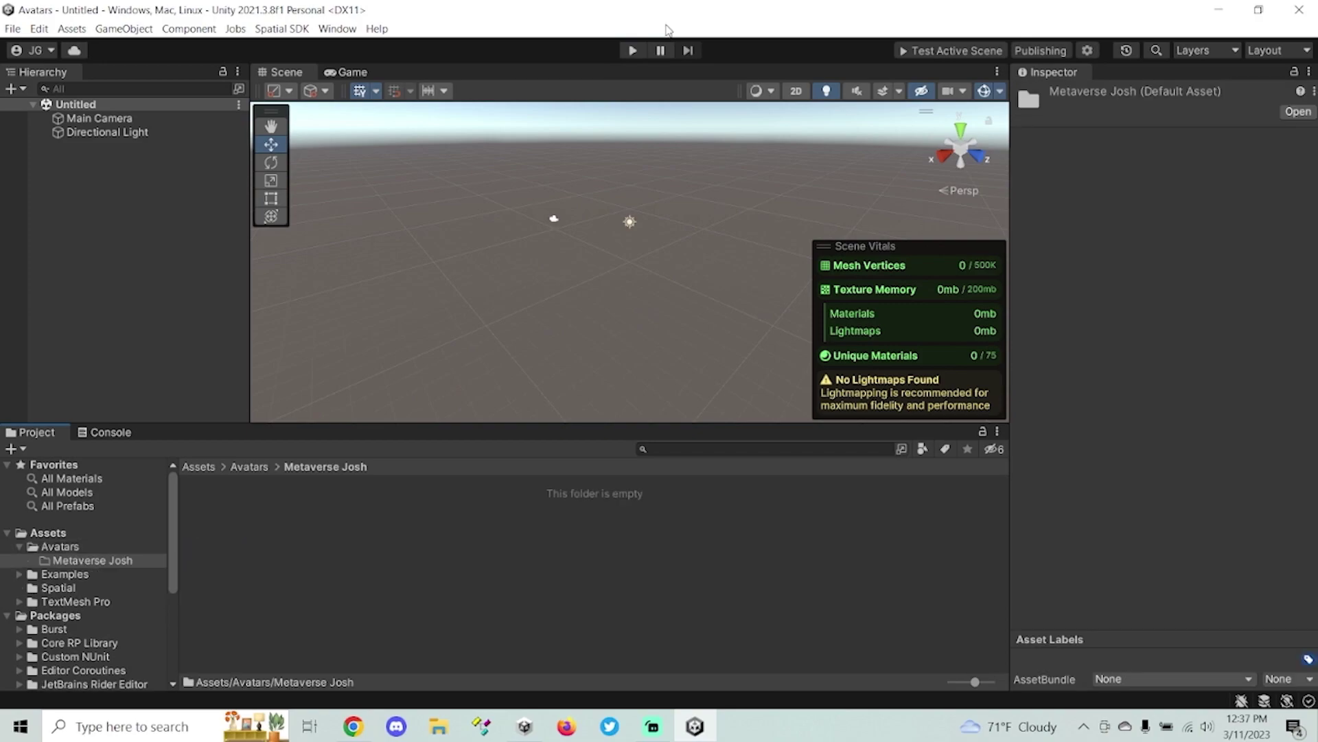
- Import Avatar_color.png and mj.fbx from the MetaverseJosh Avatar folder in Documents into the Metaverse Josh assets folder
{"action": "left_click", "coordinate": [438, 725]}
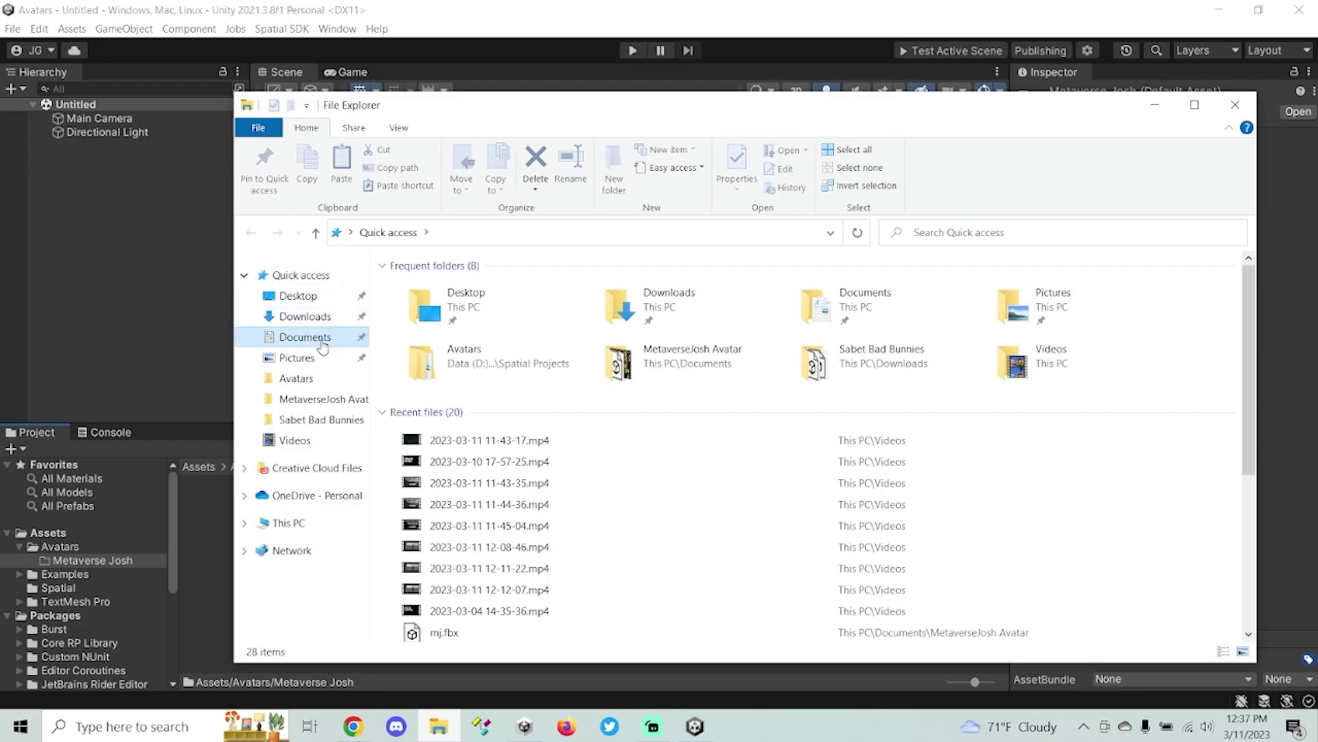
{"action": "left_click", "coordinate": [305, 337]}
{"action": "double_click", "coordinate": [474, 386]}
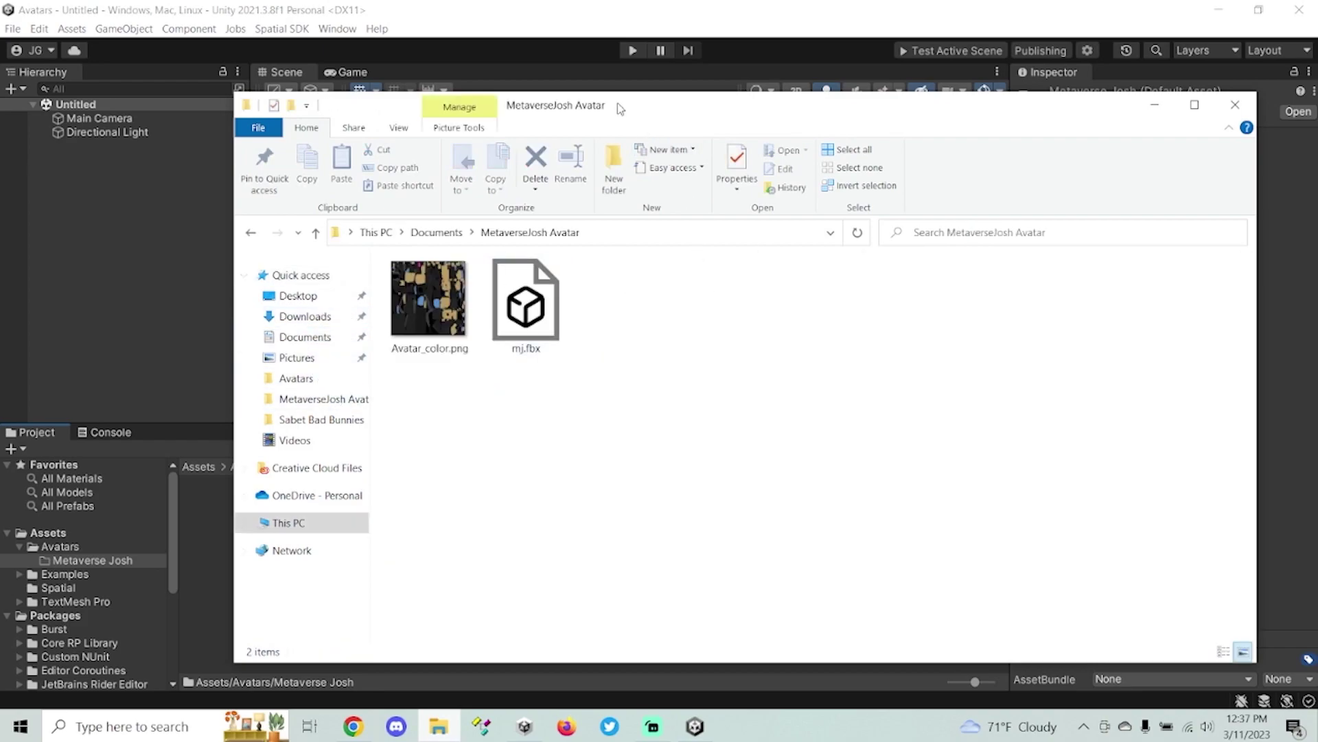
{"action": "left_click_drag", "start_coordinate": [620, 109], "coordinate": [794, 103]}
{"action": "mouse_move", "coordinate": [814, 405]}
{"action": "left_mouse_down"}
{"action": "mouse_move", "coordinate": [568, 261]}
{"action": "mouse_move", "coordinate": [615, 292]}
{"action": "left_mouse_up"}
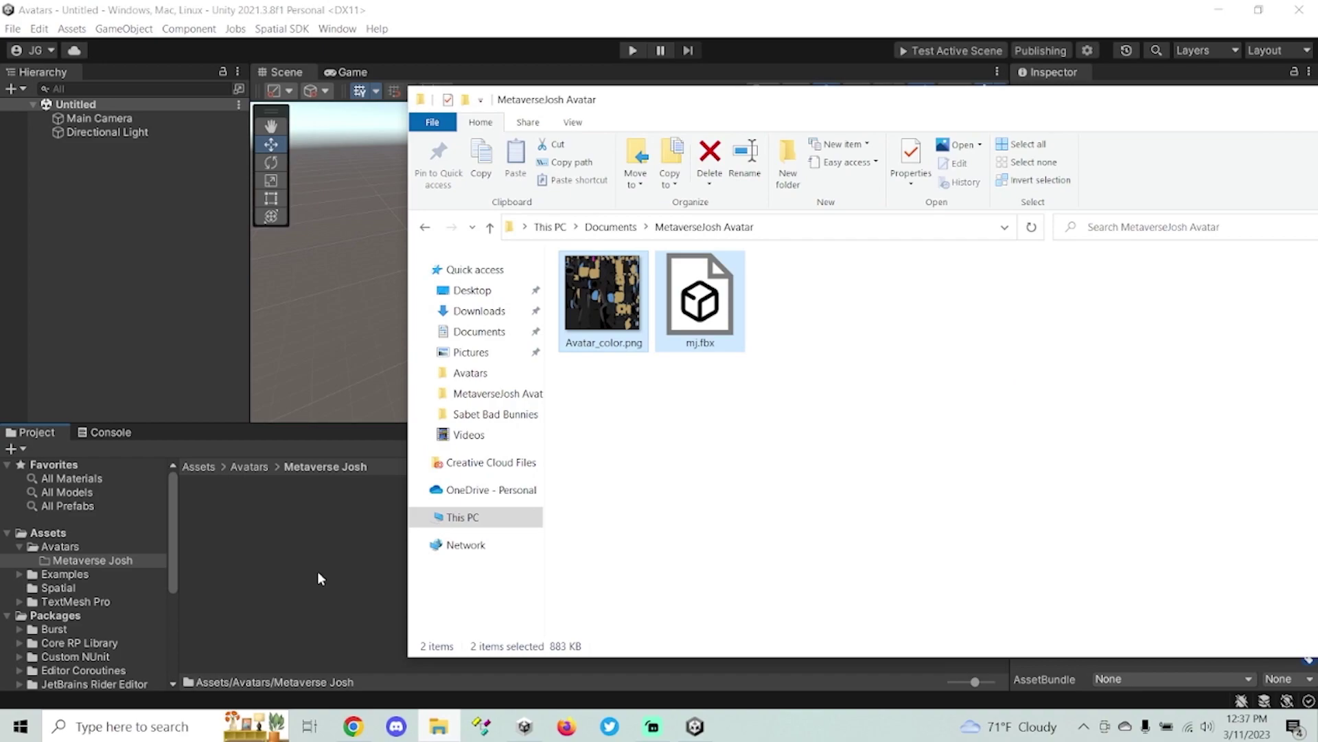
{"action": "left_click", "coordinate": [254, 644]}
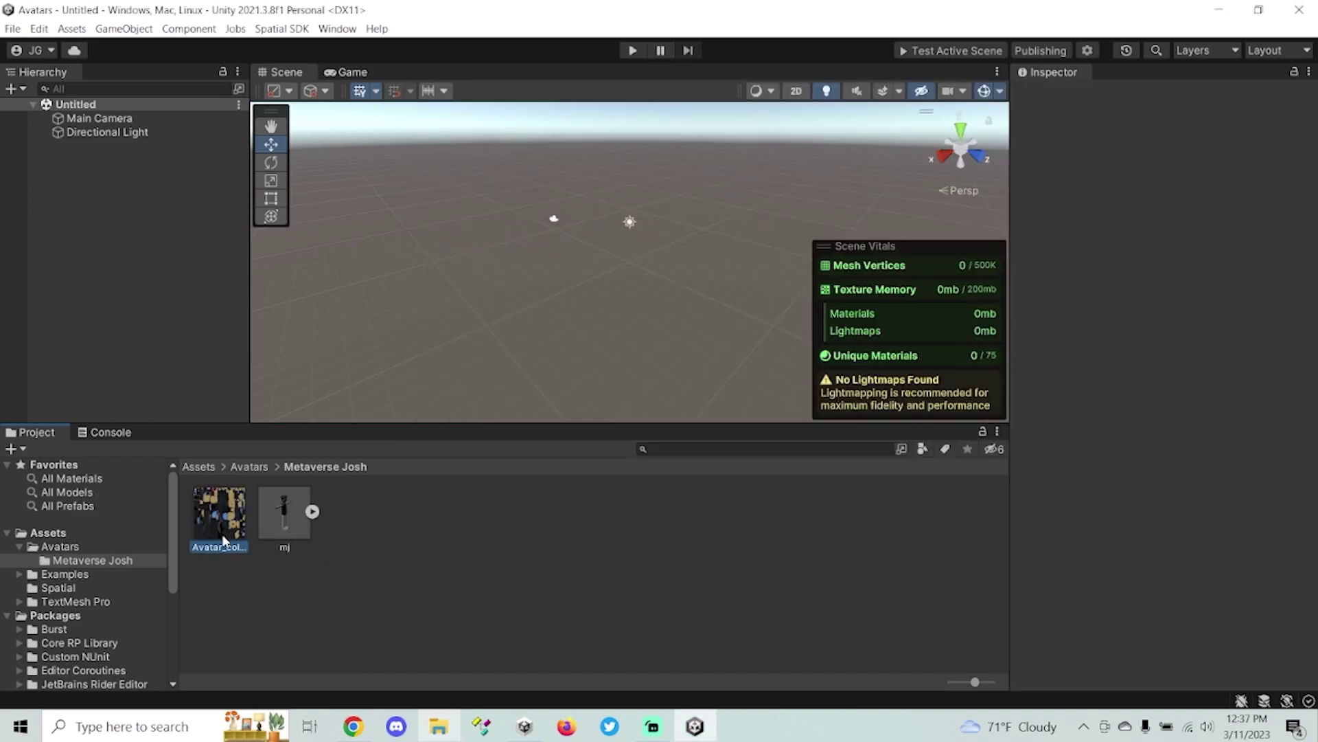
- Examine the sub-assets and import settings of the mj model and the Avatar_color texture
{"action": "left_click", "coordinate": [268, 519]}
{"action": "left_click", "coordinate": [312, 512]}
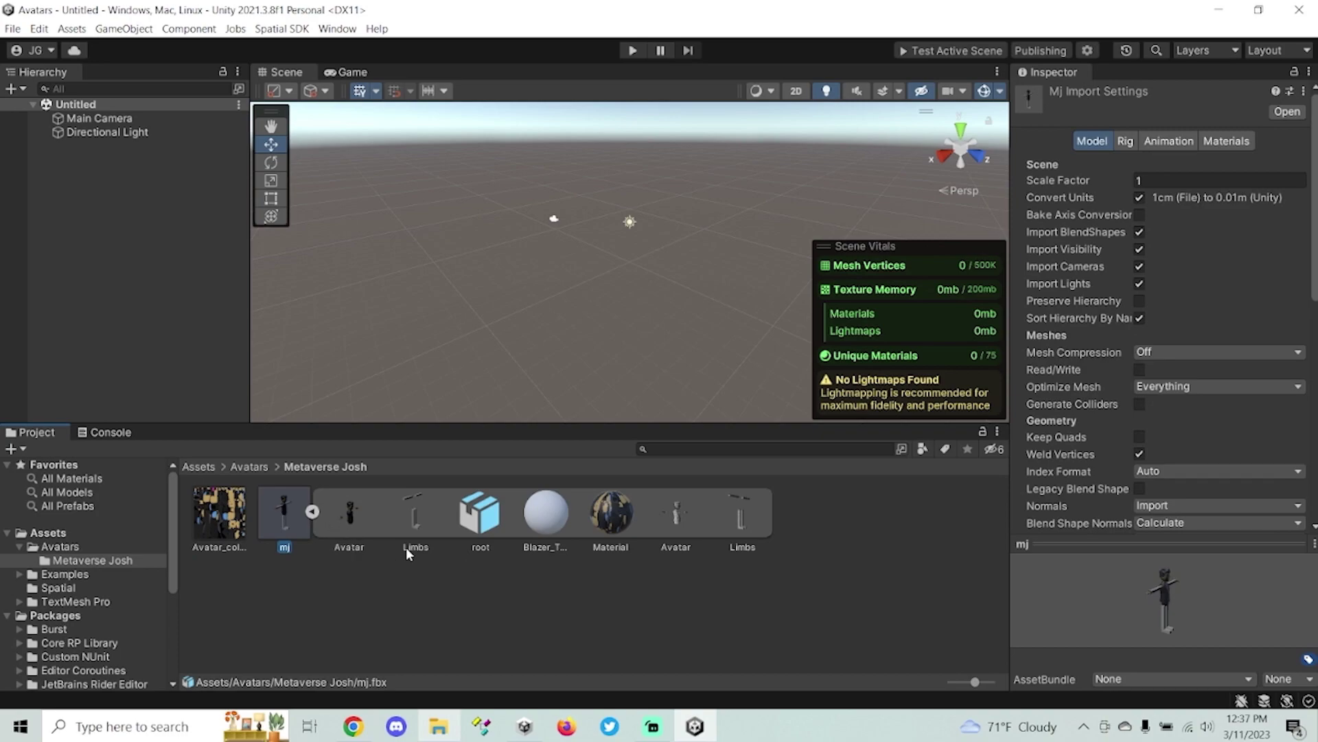
{"action": "left_click", "coordinate": [235, 529]}
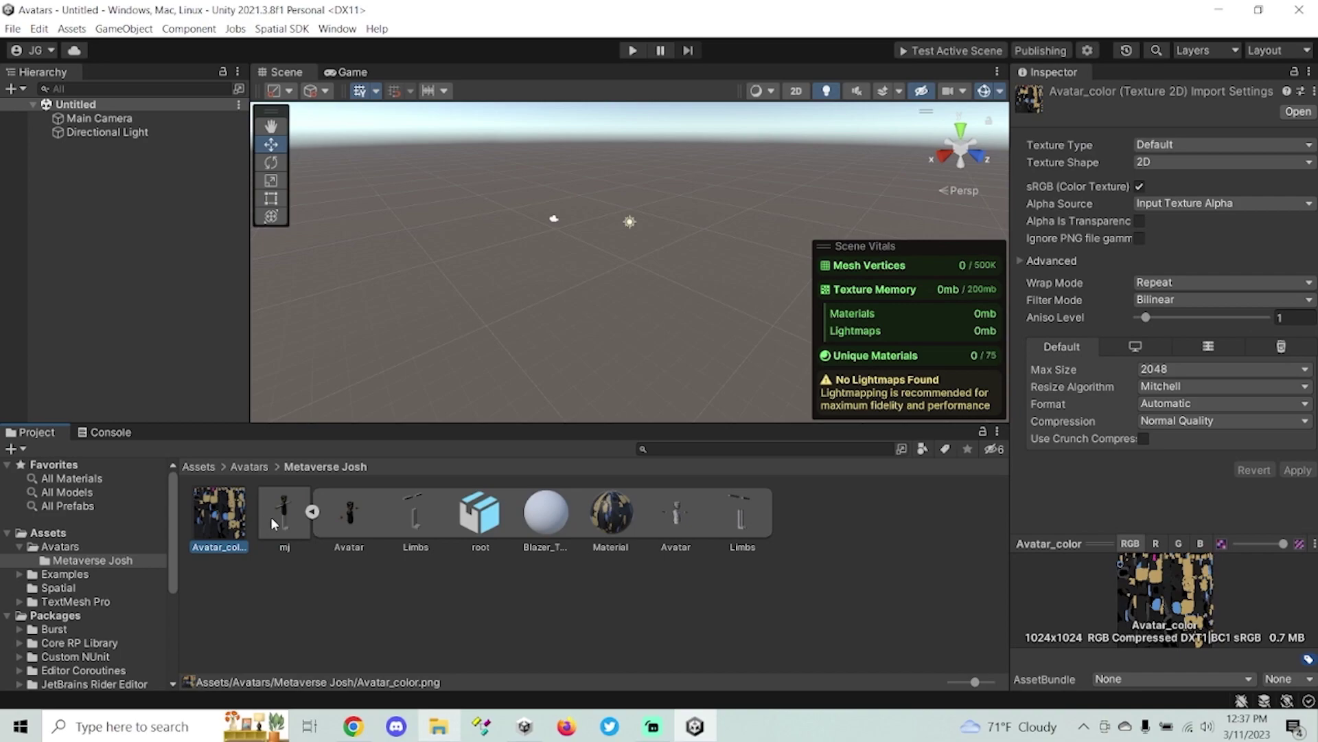
{"action": "left_click", "coordinate": [277, 521]}
{"action": "left_click", "coordinate": [312, 512]}
{"action": "left_click", "coordinate": [509, 539]}
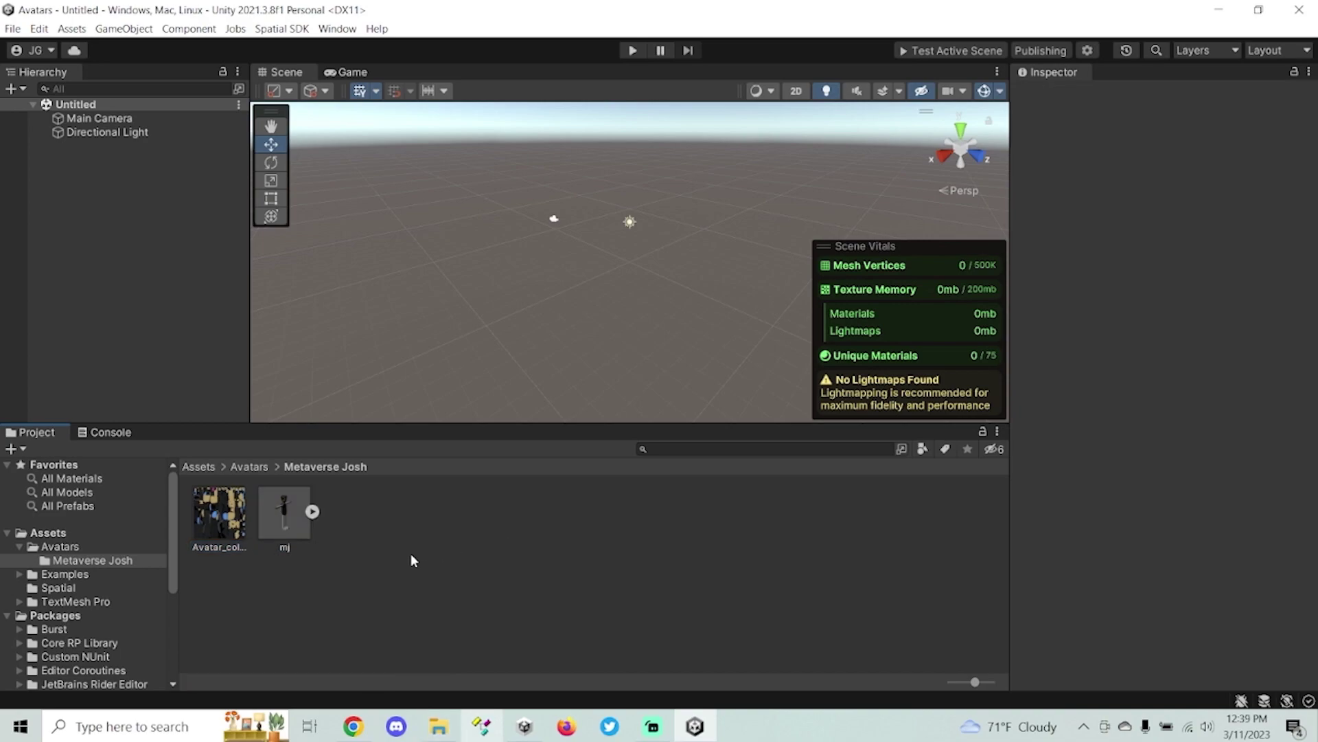
- Set the mj model's rig animation type to Humanoid, with the avatar created from this model, and apply it
{"action": "left_click", "coordinate": [283, 534]}
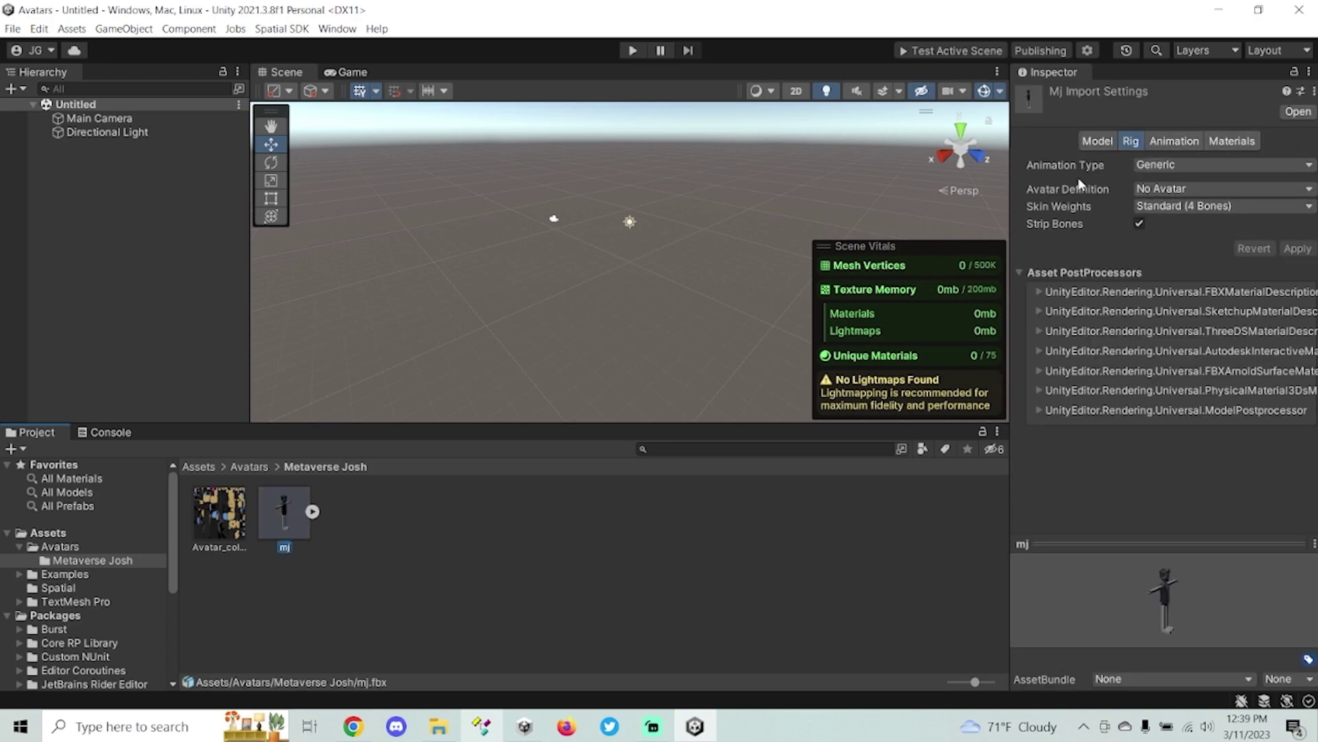
{"action": "left_click", "coordinate": [1175, 169]}
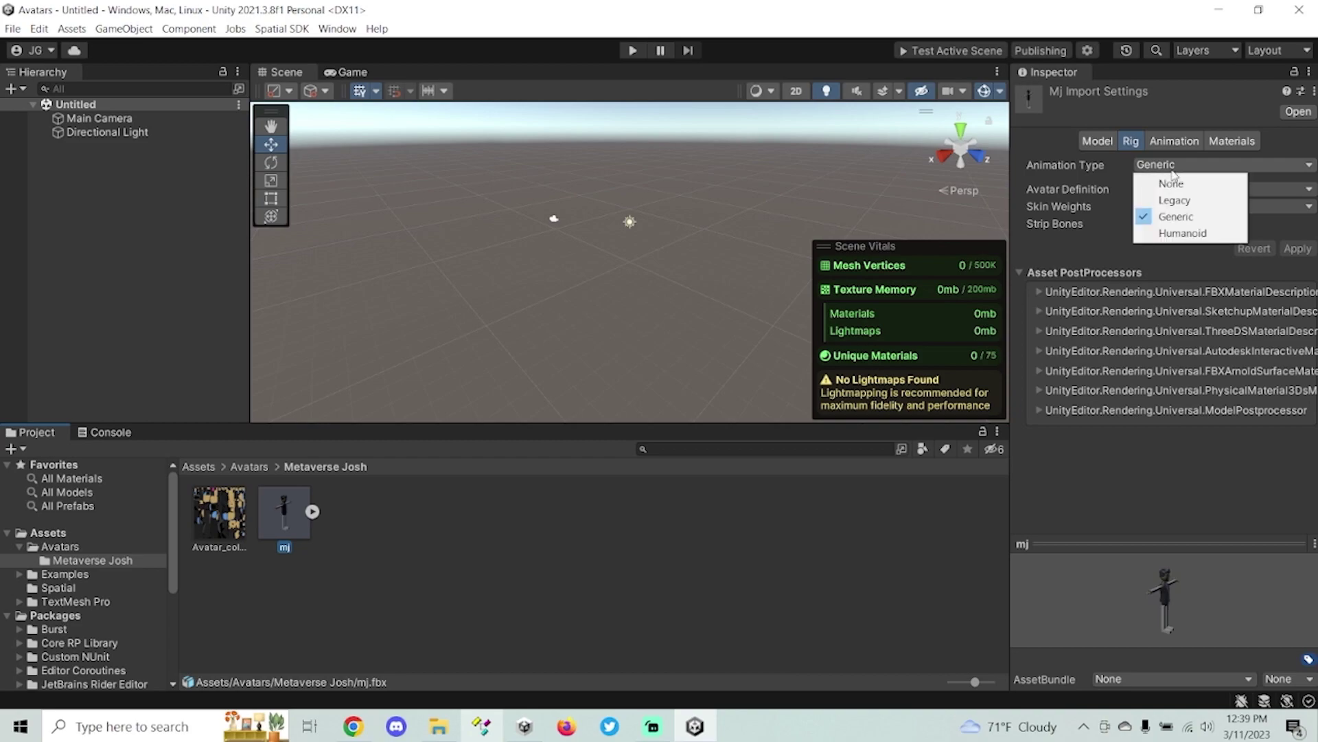
{"action": "left_click", "coordinate": [1163, 234]}
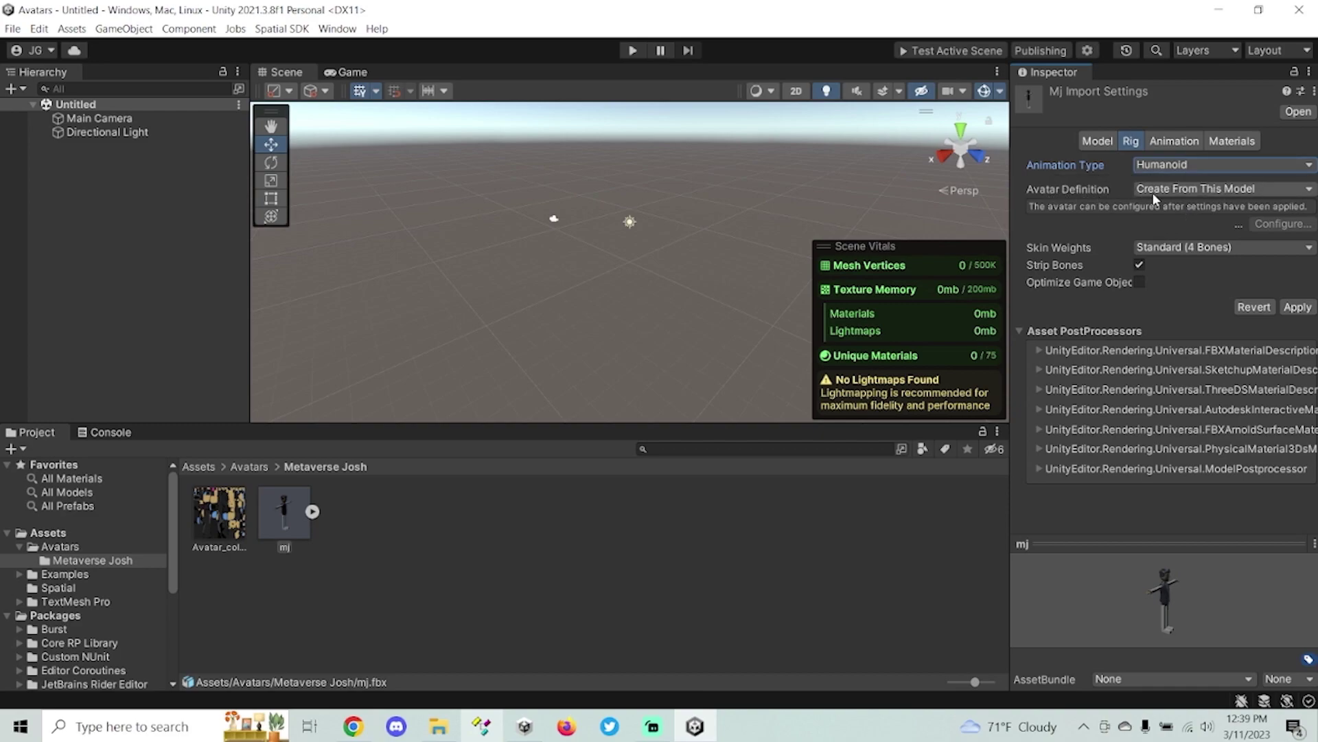
{"action": "left_click", "coordinate": [1297, 307]}
- Inspect the mjAvatar asset among the mj model's sub-assets, then collapse the model again
{"action": "left_click", "coordinate": [314, 513]}
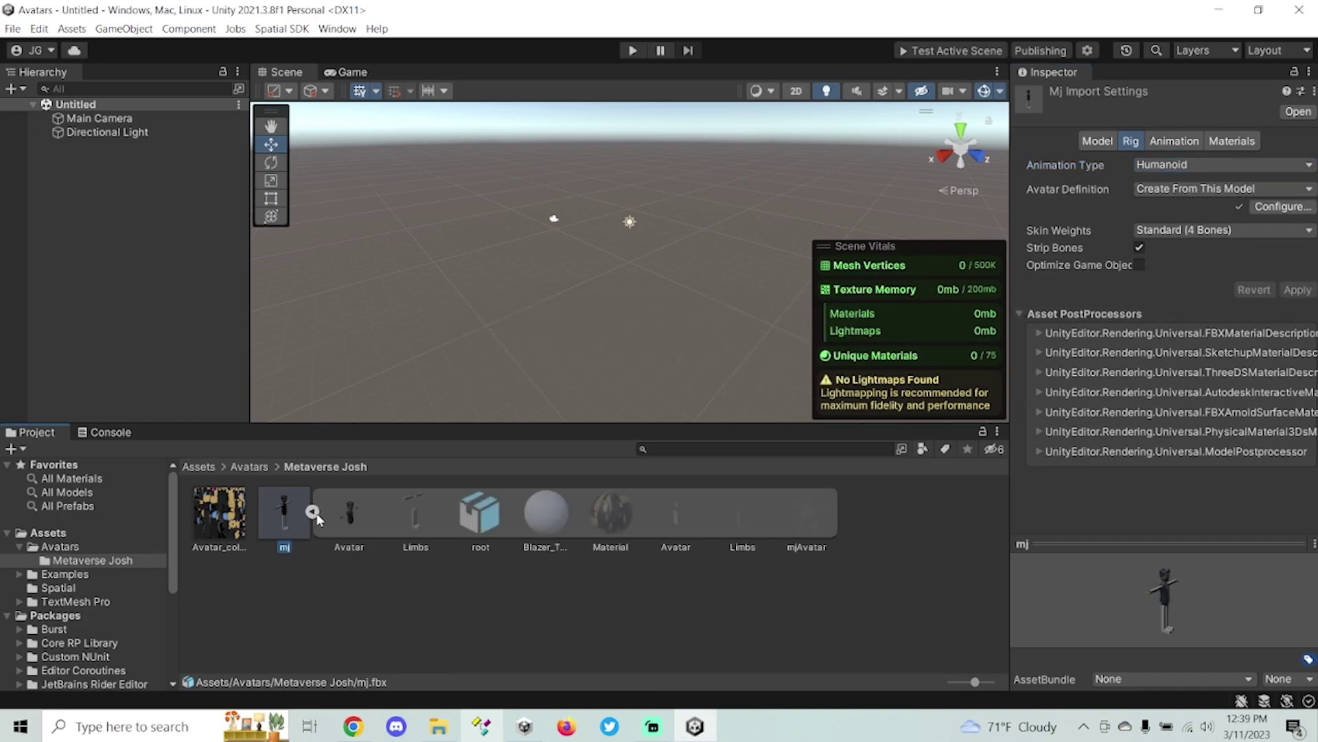
{"action": "left_click", "coordinate": [810, 529]}
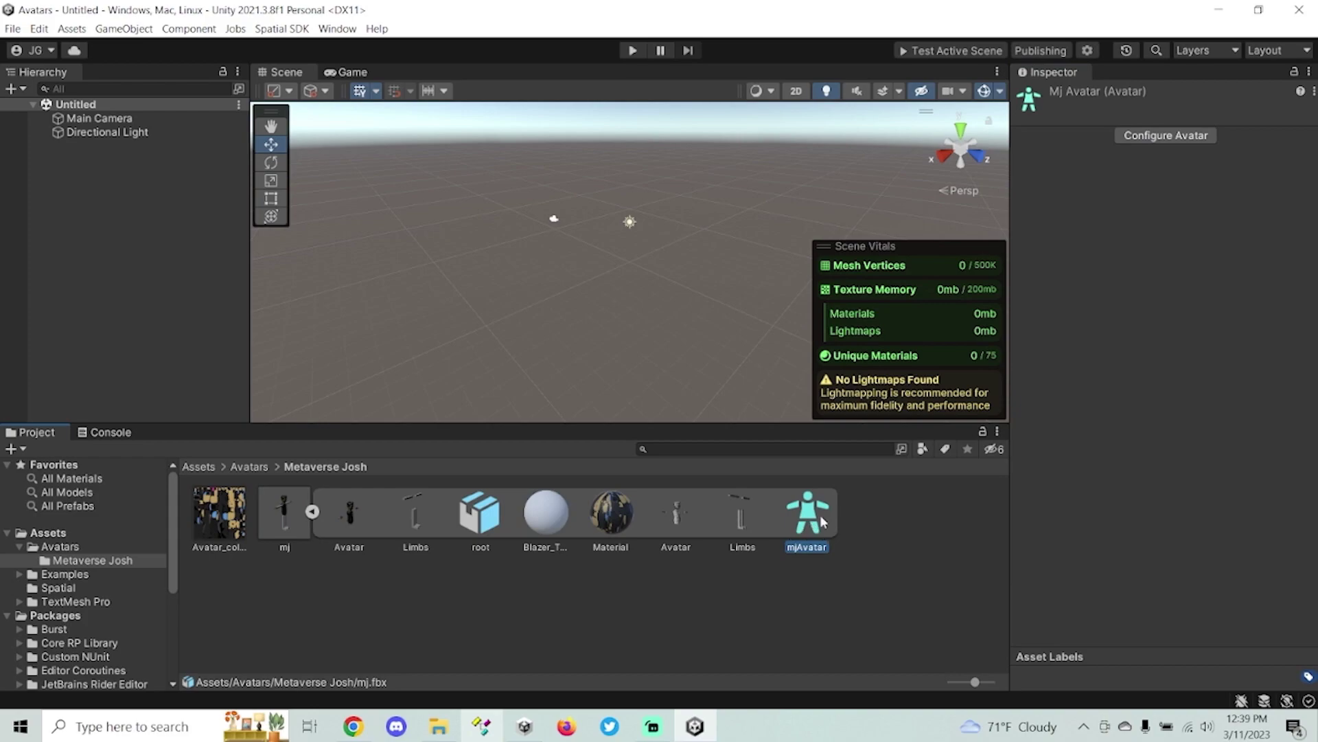
{"action": "left_click", "coordinate": [270, 532]}
{"action": "left_click", "coordinate": [312, 511]}
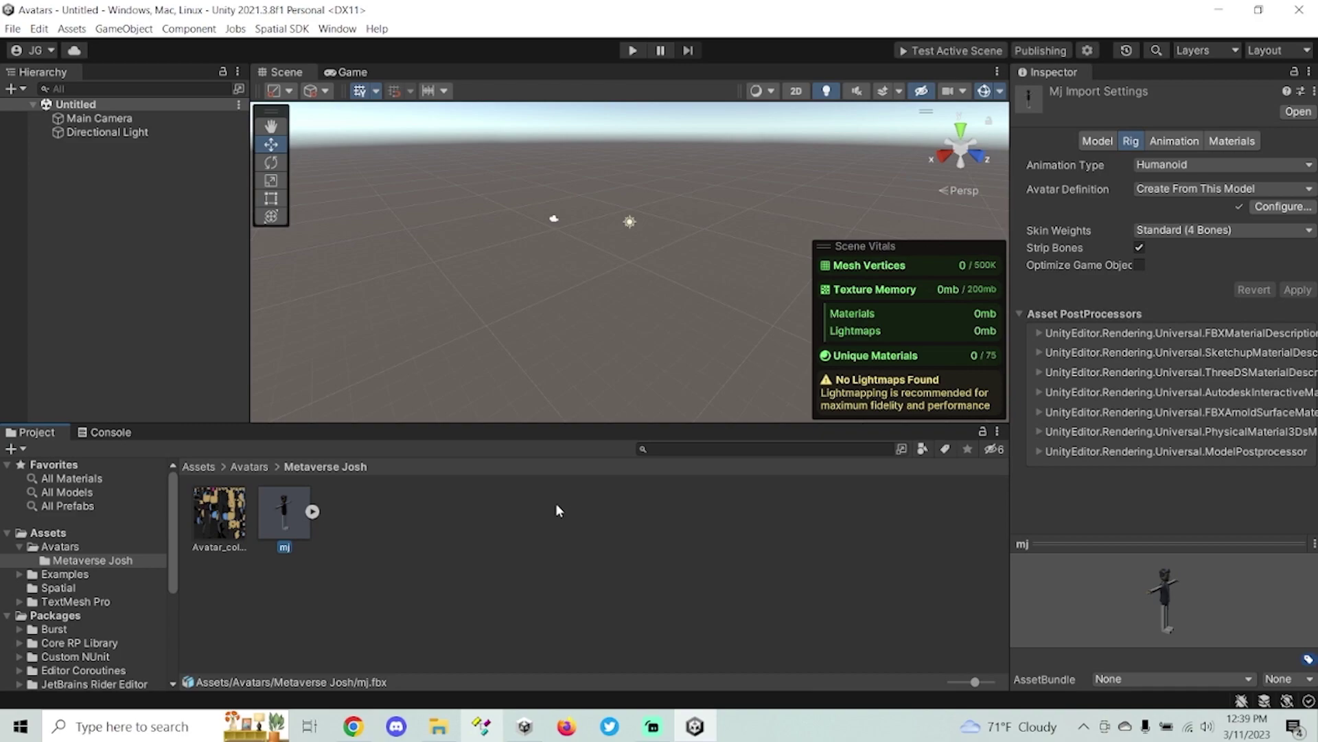
- Switch to Mixamo in the browser and look through its animation library
{"action": "left_click", "coordinate": [370, 727]}
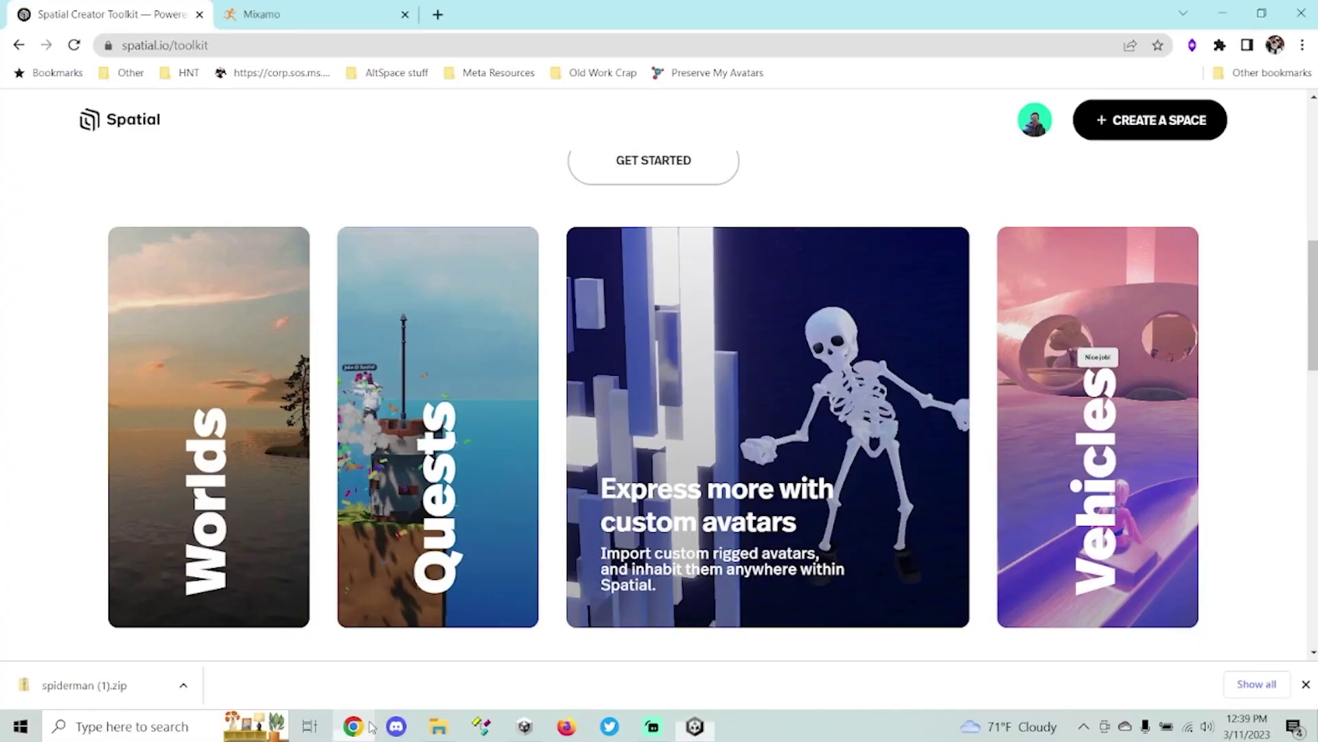
{"action": "left_click", "coordinate": [339, 21]}
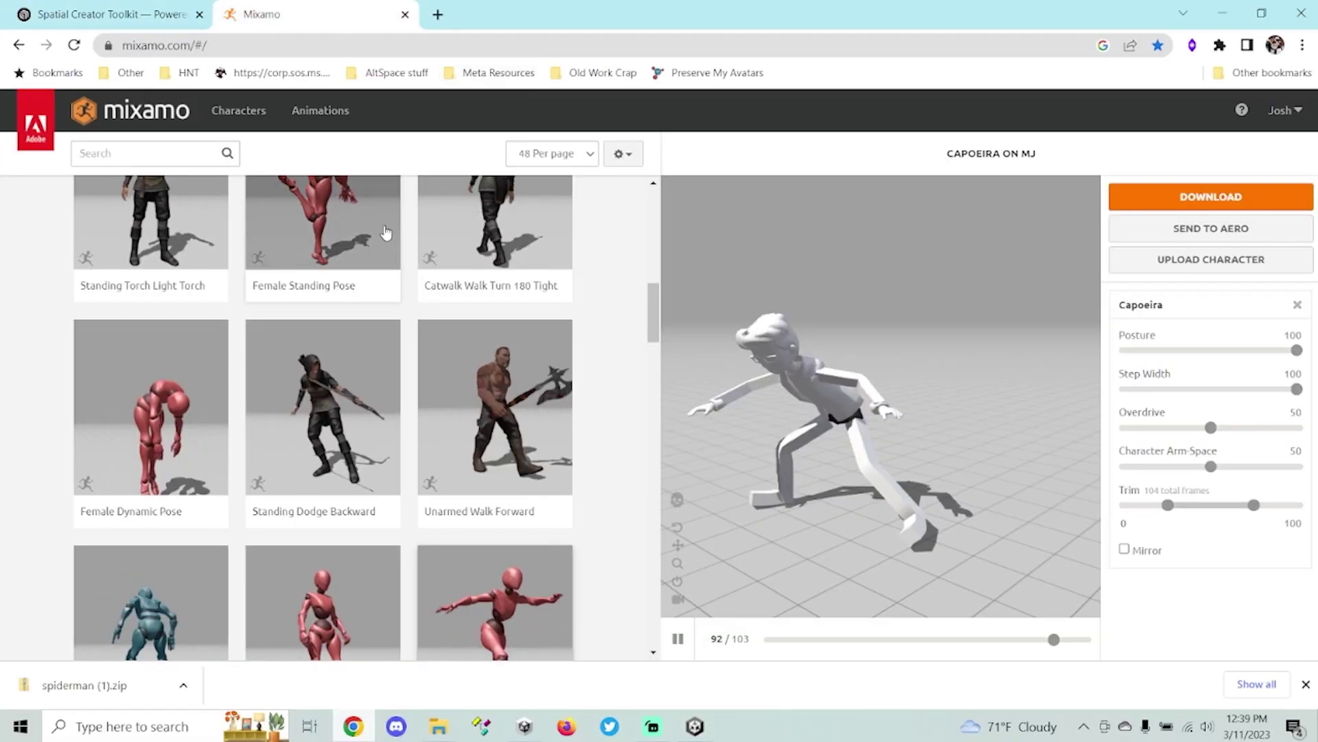
{"action": "scroll", "coordinate": [387, 233], "scroll_direction": "up", "scroll_amount": 5}
{"action": "scroll", "coordinate": [186, 274], "scroll_direction": "up", "scroll_amount": 5}
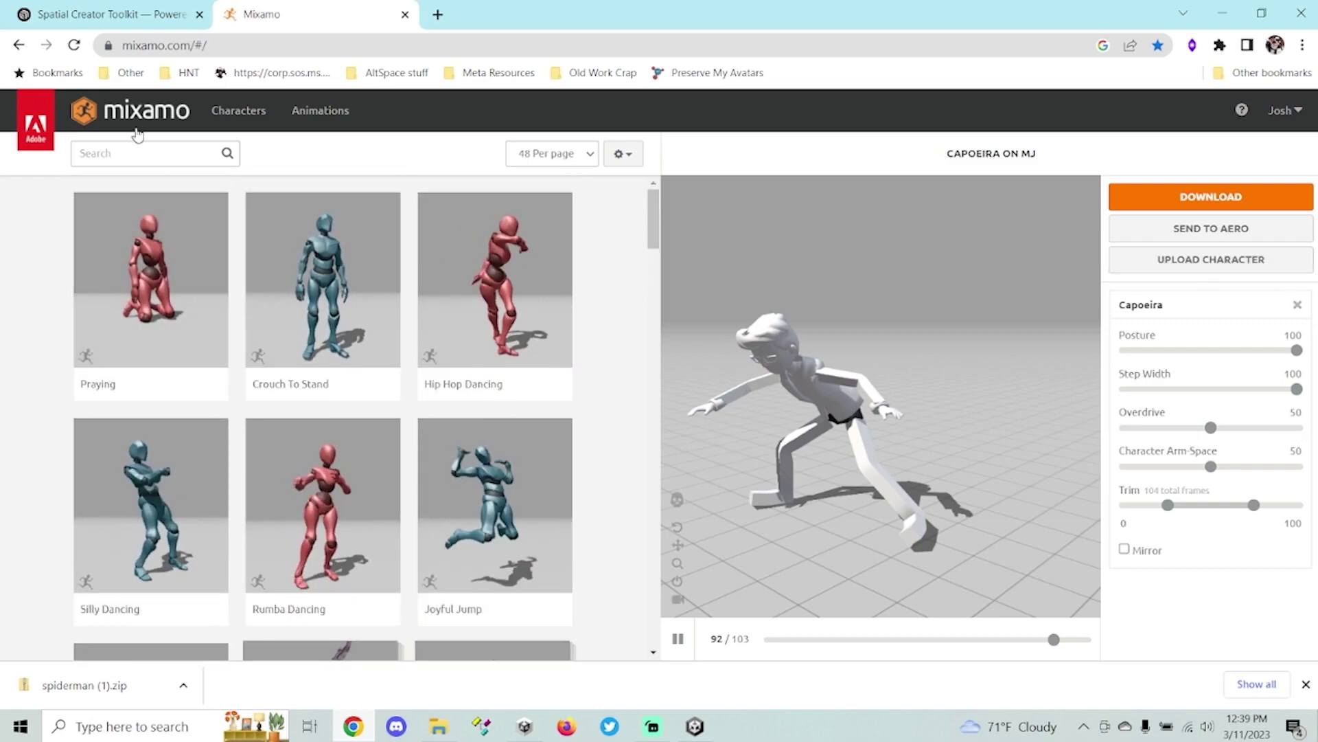
{"action": "left_click", "coordinate": [1271, 115]}
{"action": "left_click", "coordinate": [436, 146]}
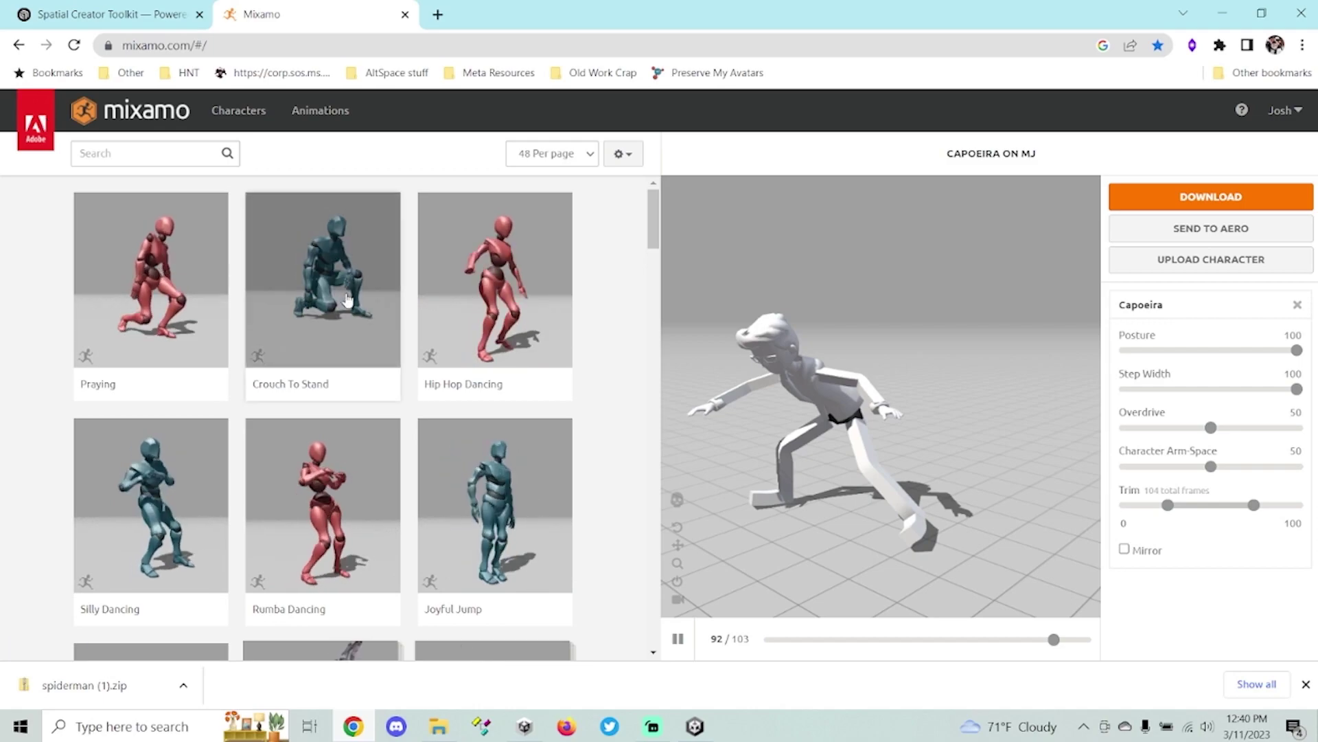
{"action": "scroll", "coordinate": [553, 309], "scroll_direction": "down", "scroll_amount": 10}
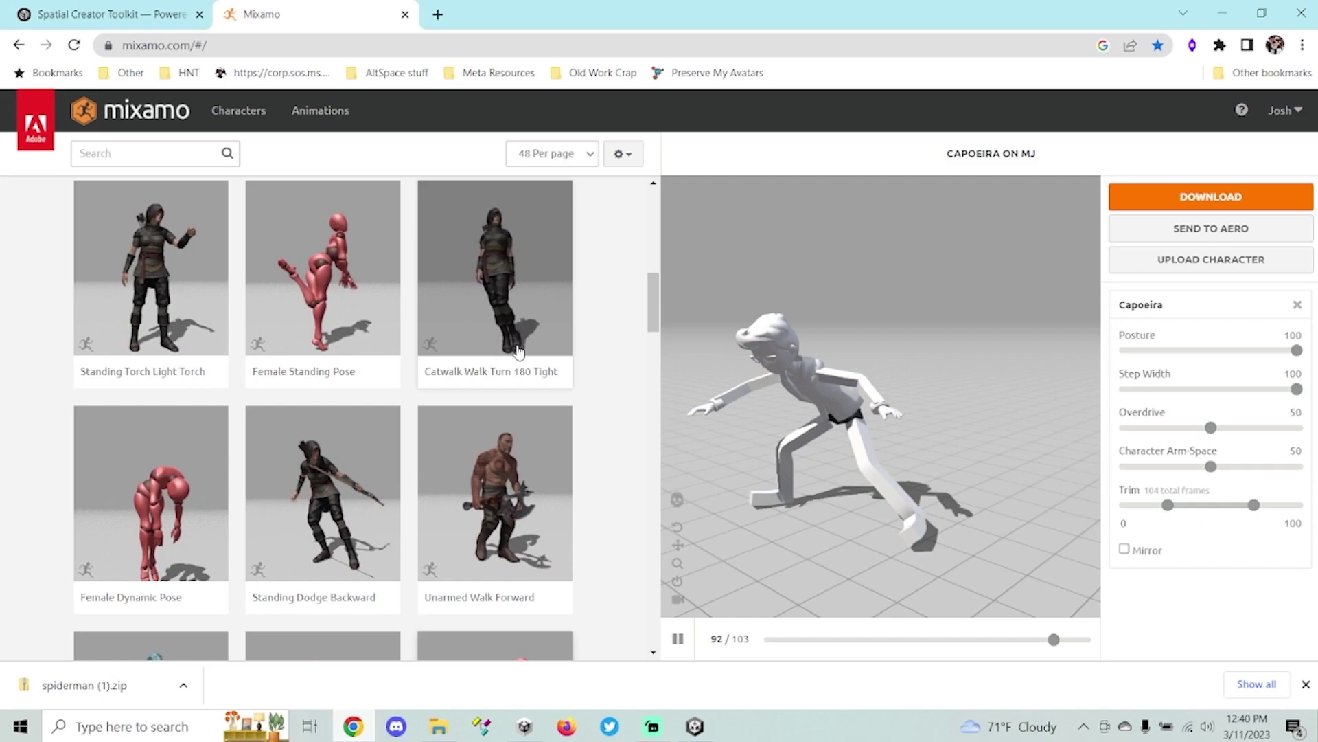
{"action": "scroll", "coordinate": [518, 352], "scroll_direction": "down", "scroll_amount": 3}
- Upload mj.fbx from the MetaverseJosh Avatar folder to Mixamo as a character and accept the auto-rigger review
{"action": "left_click", "coordinate": [1181, 261]}
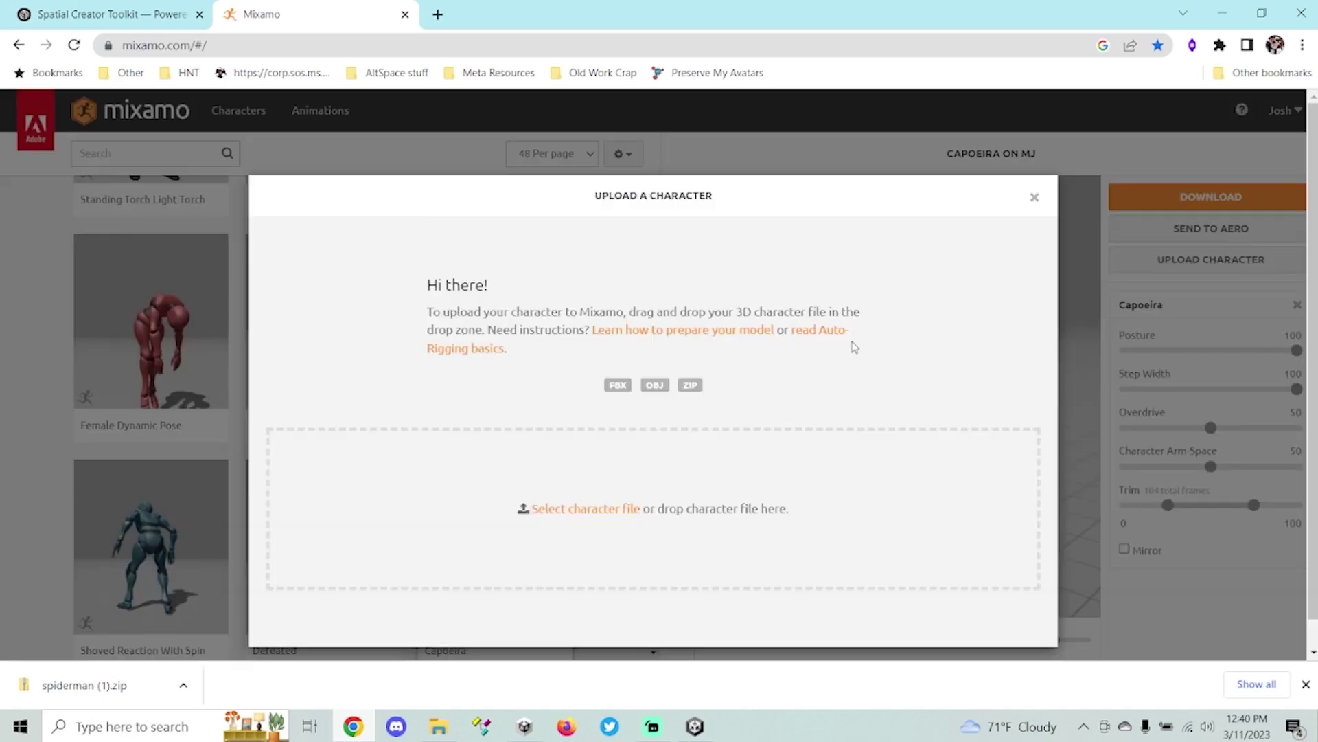
{"action": "left_click", "coordinate": [567, 509]}
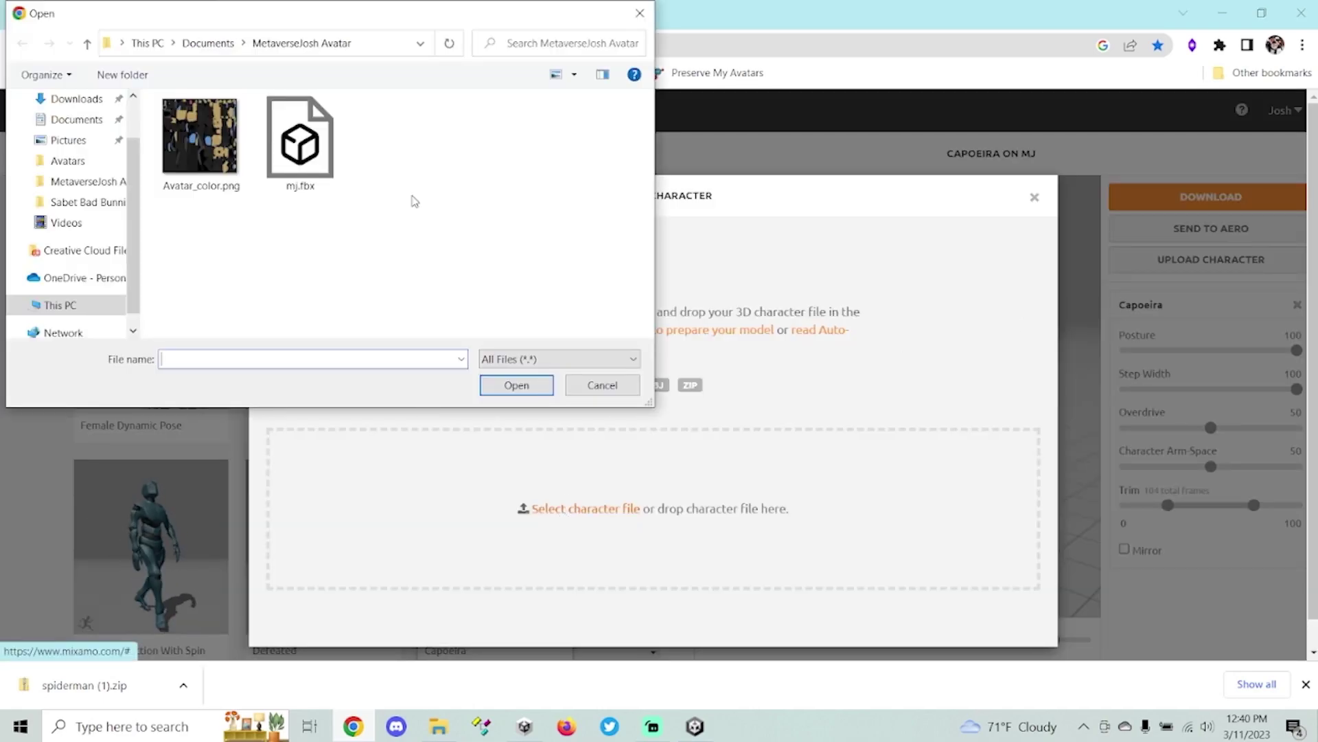
{"action": "left_click_drag", "start_coordinate": [467, 16], "coordinate": [744, 188]}
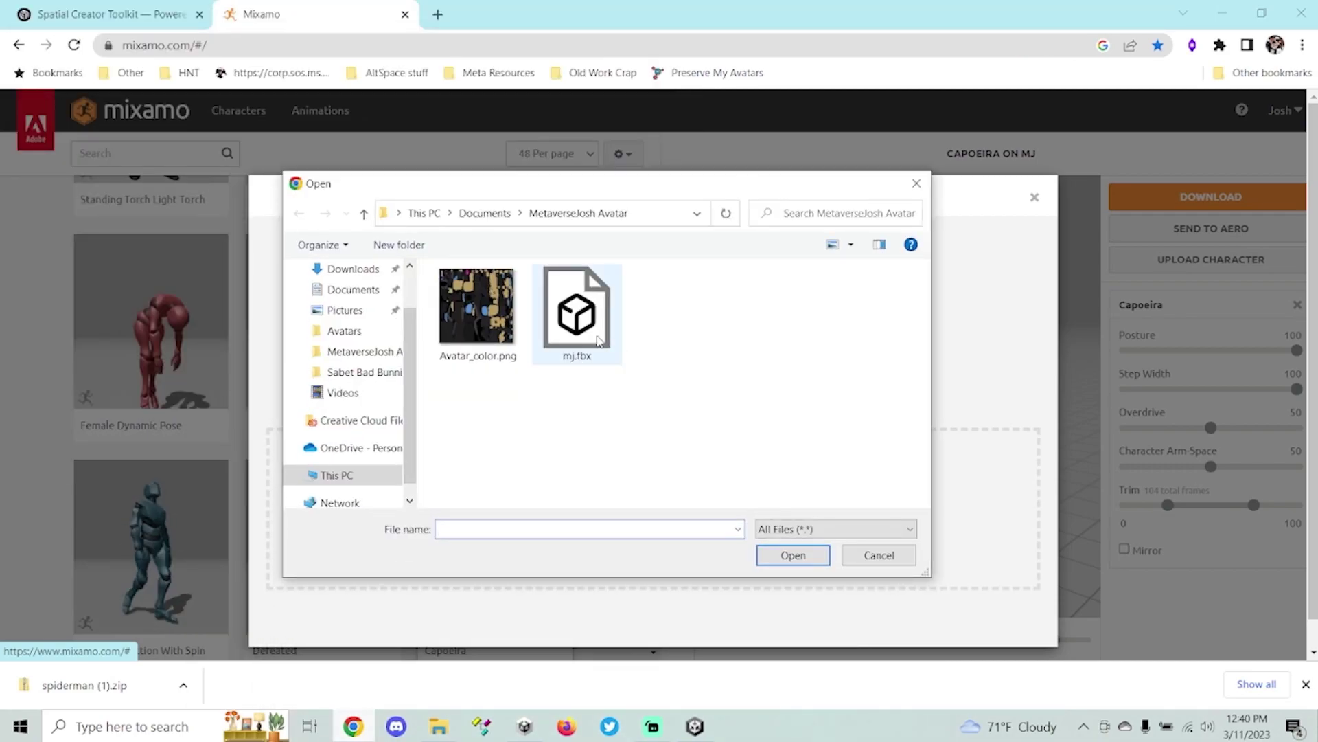
{"action": "double_click", "coordinate": [598, 340]}
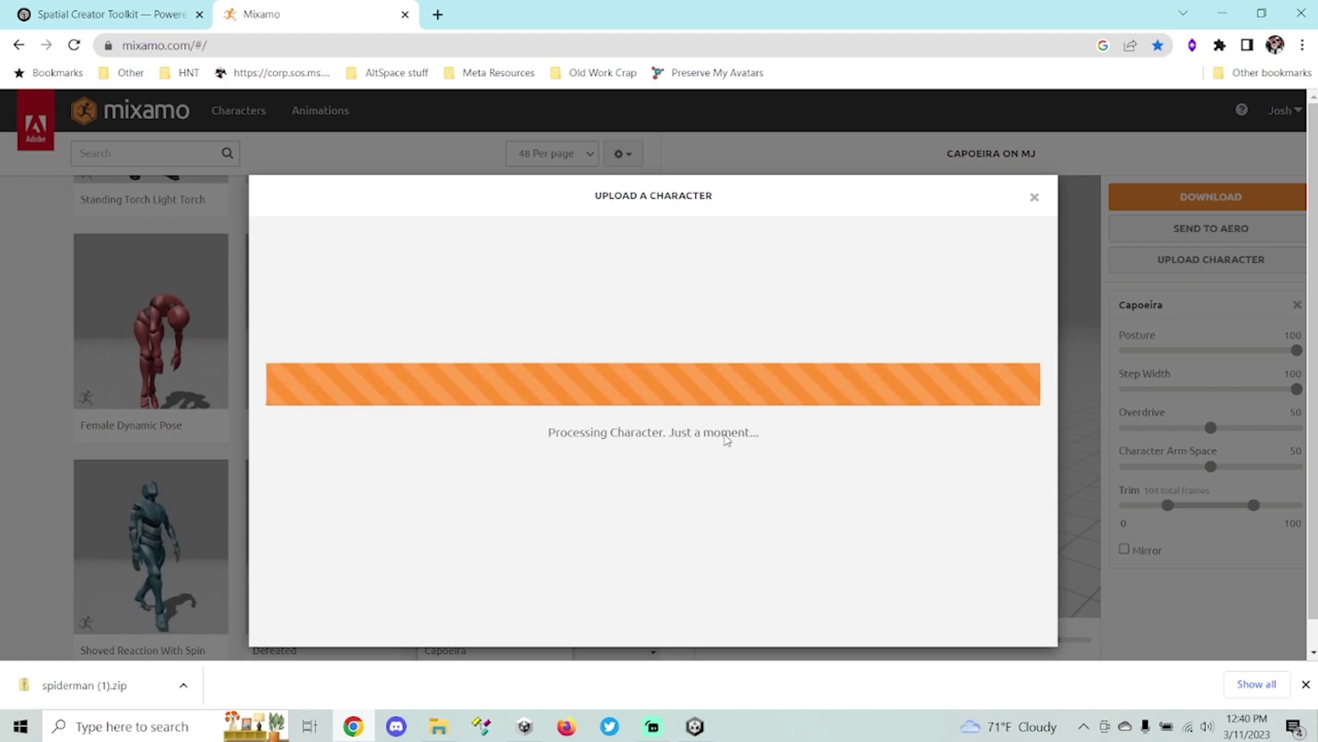
{"action": "left_click", "coordinate": [1306, 684]}
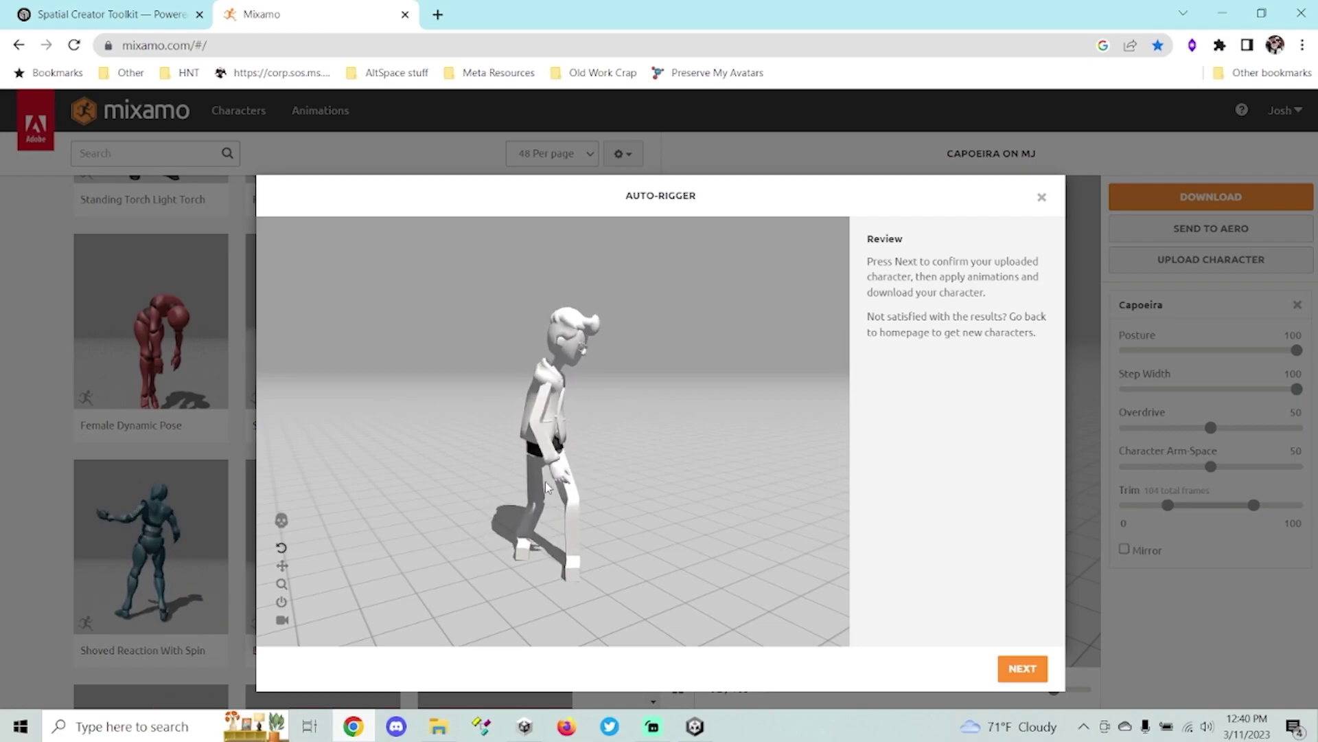
{"action": "left_click", "coordinate": [1022, 668]}
{"action": "left_click", "coordinate": [1015, 669]}
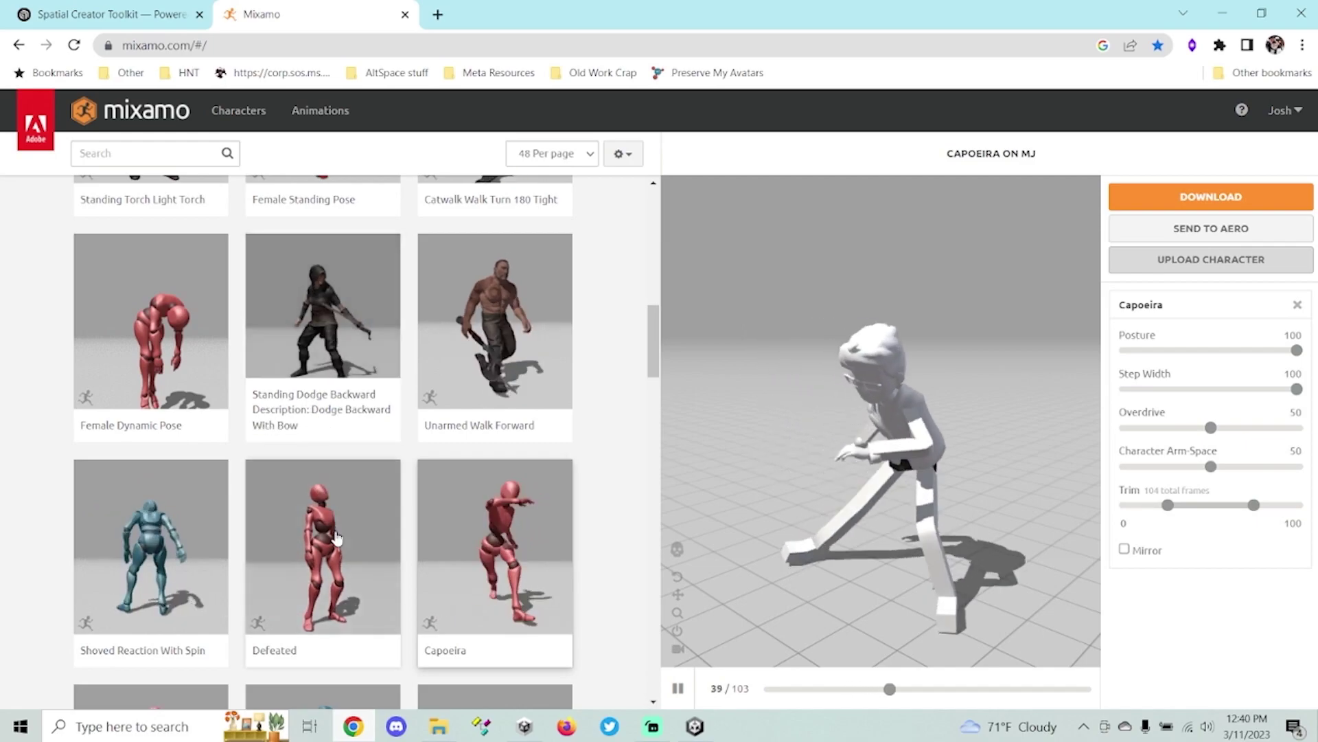
- Preview the Defeated animation on the uploaded character and review its download settings without downloading
{"action": "left_click", "coordinate": [259, 547]}
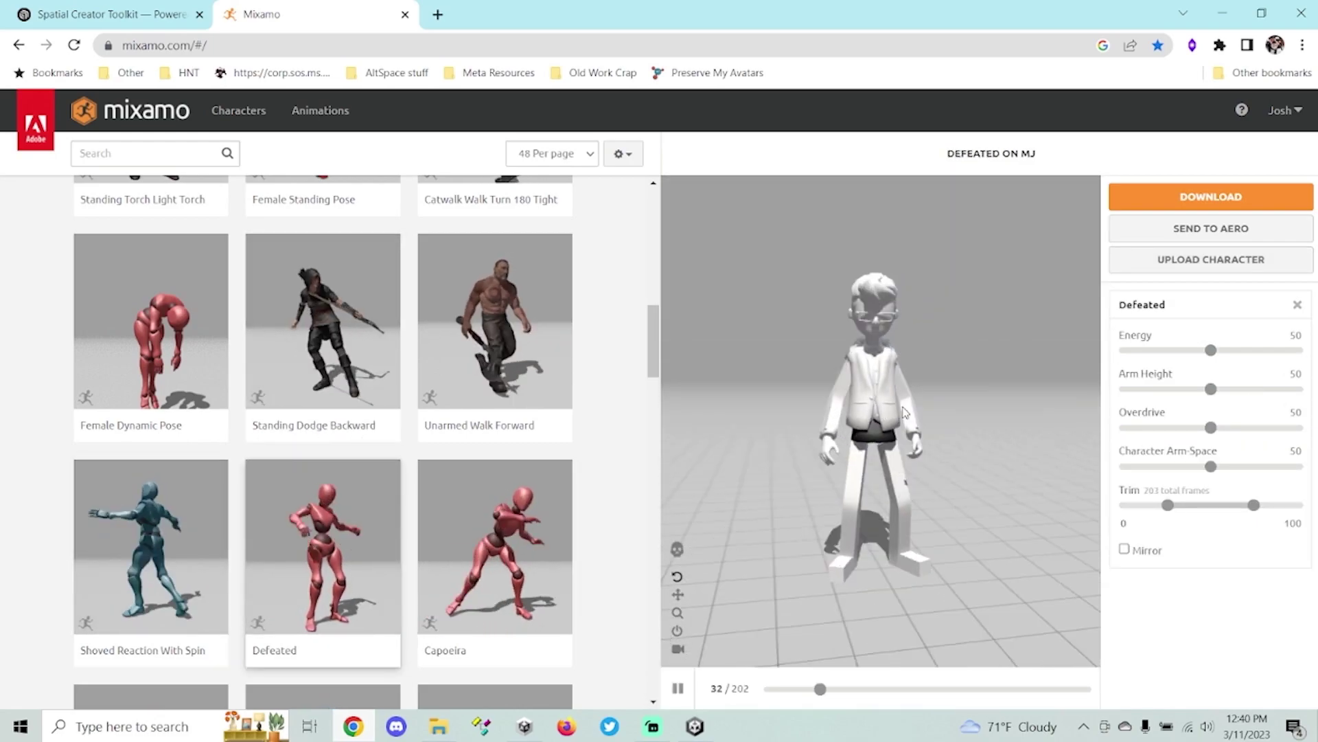
{"action": "left_click_drag", "start_coordinate": [714, 435], "coordinate": [892, 439]}
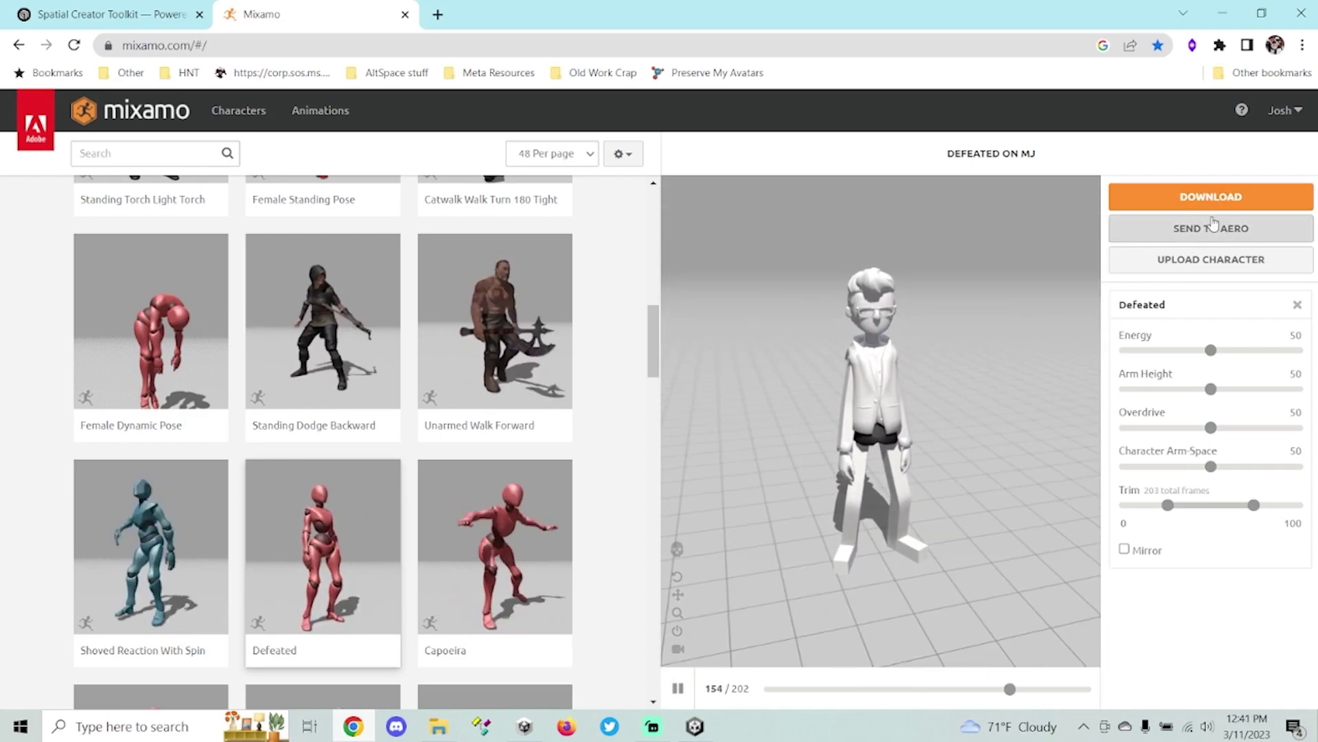
{"action": "left_click", "coordinate": [1181, 197]}
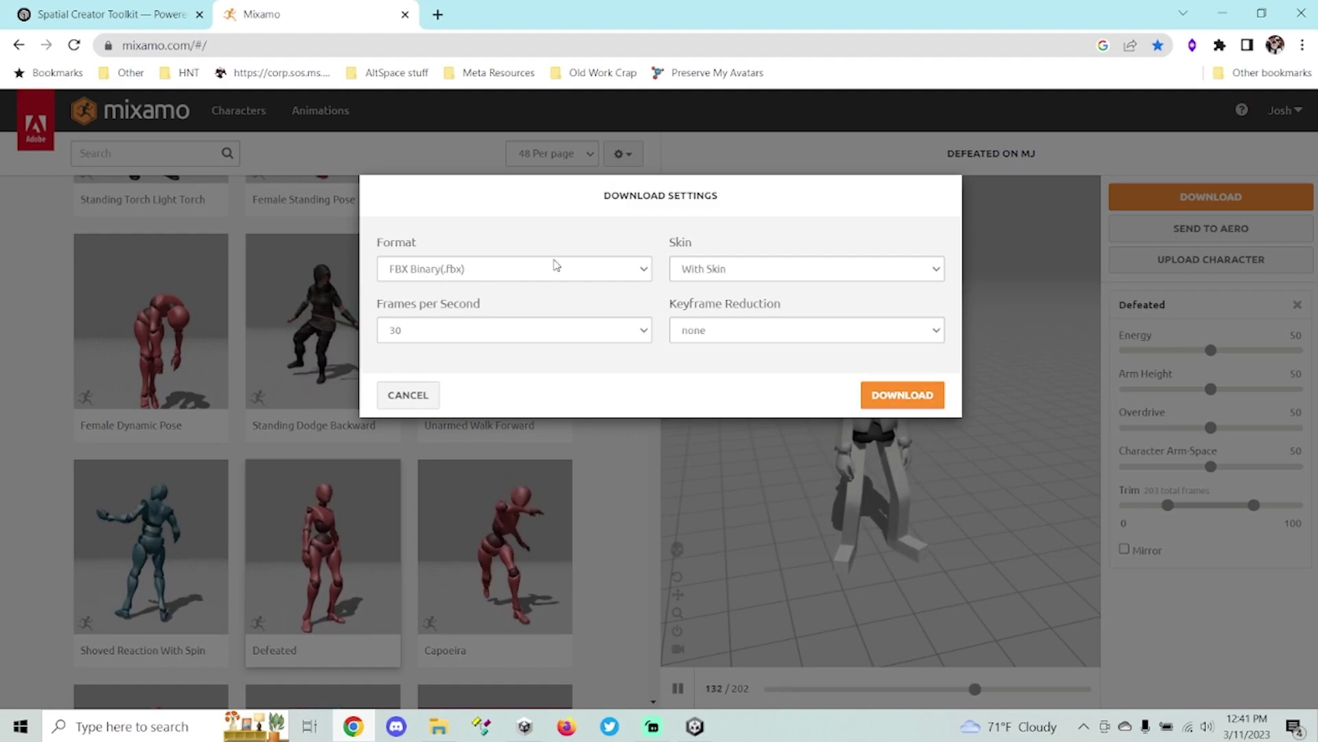
{"action": "left_click", "coordinate": [397, 401]}
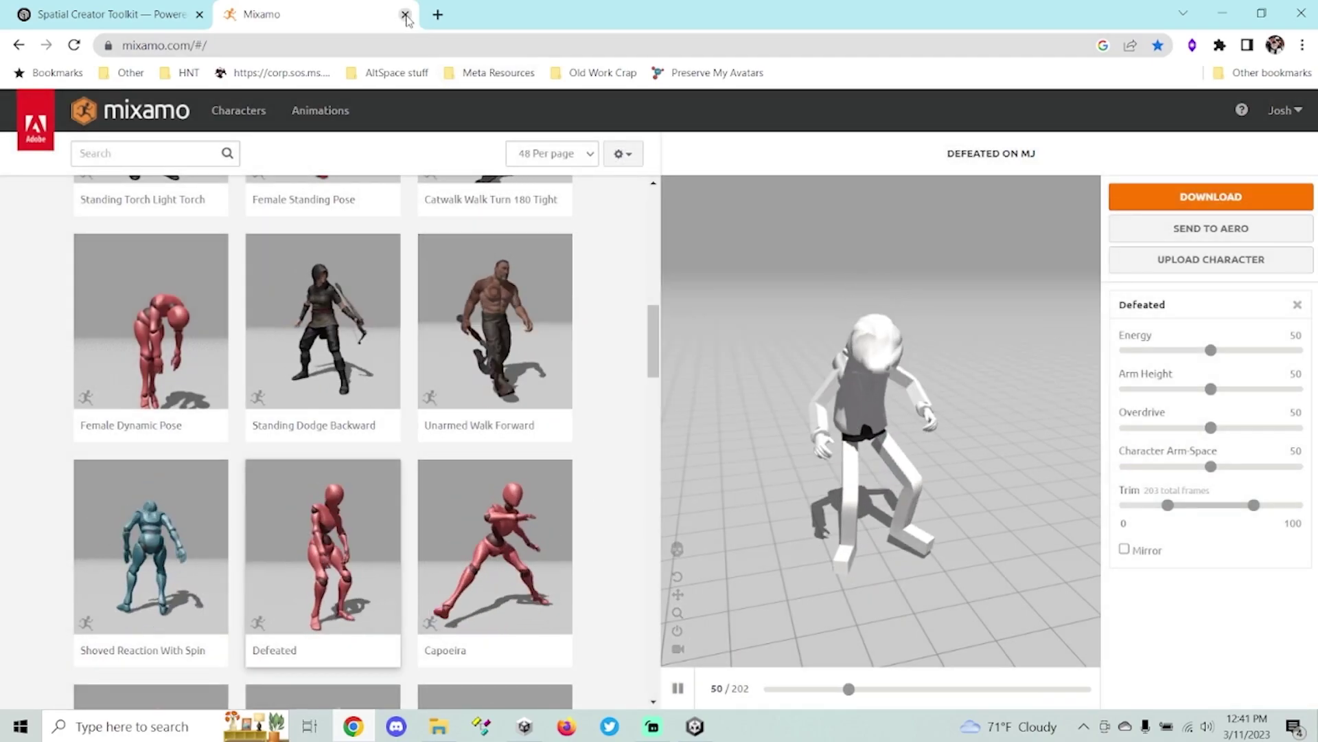
- Close Mixamo and load the mj.fbx character into ActorCore AccuRIG
{"action": "left_click", "coordinate": [403, 14]}
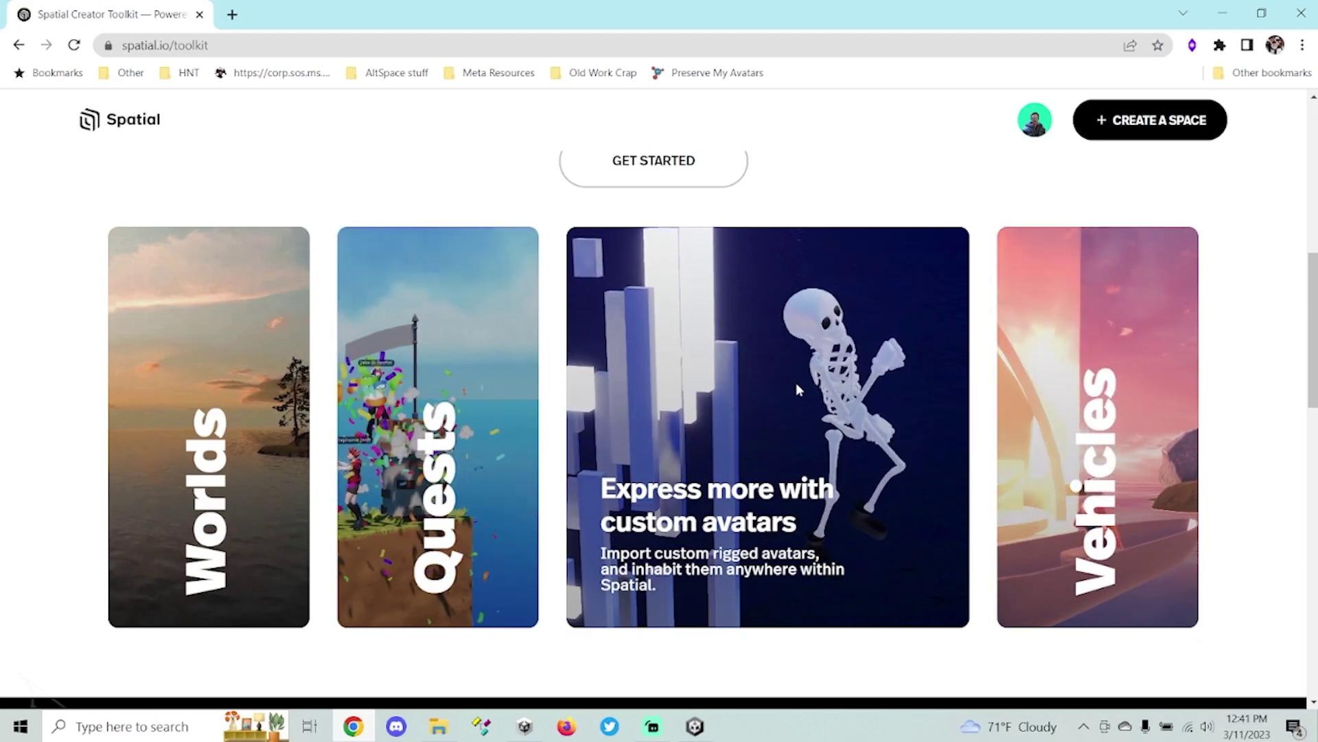
{"action": "left_click", "coordinate": [12, 730]}
{"action": "type", "text": "acc"}
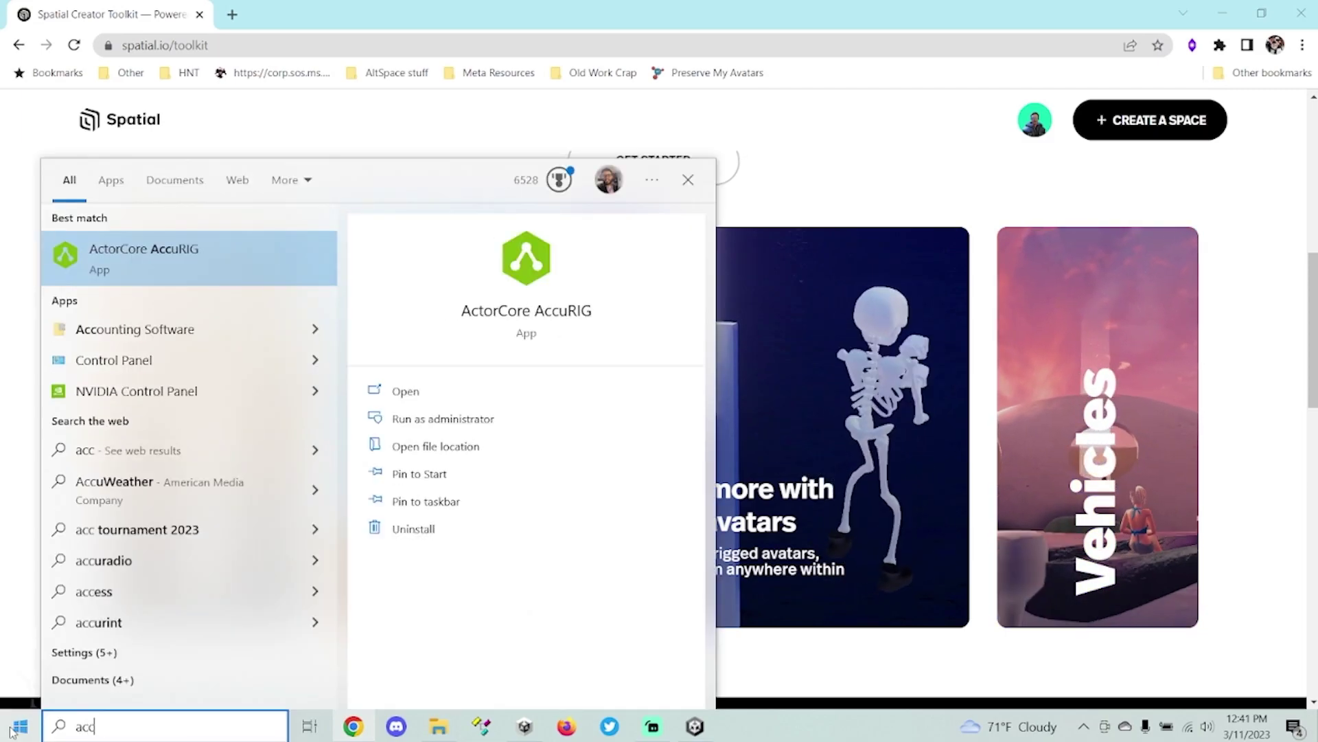
{"action": "key", "text": "Escape"}
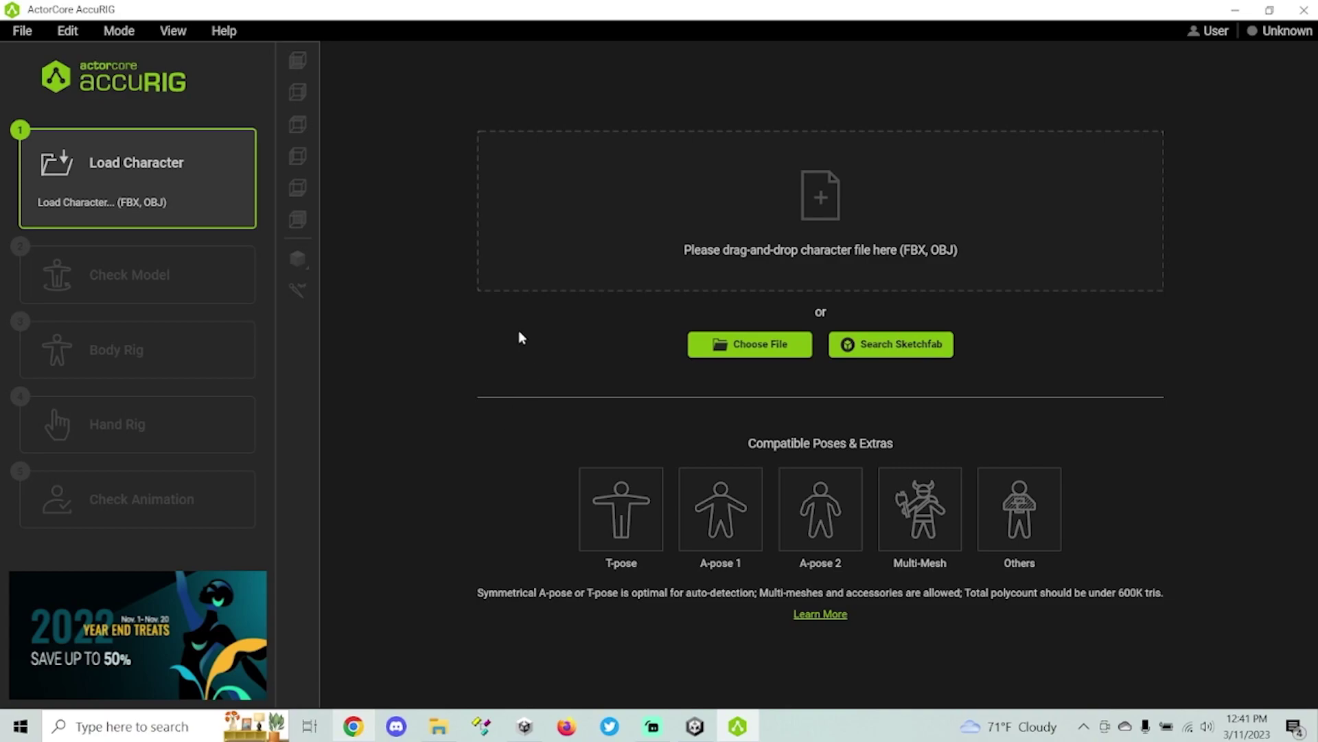
{"action": "left_click", "coordinate": [730, 350]}
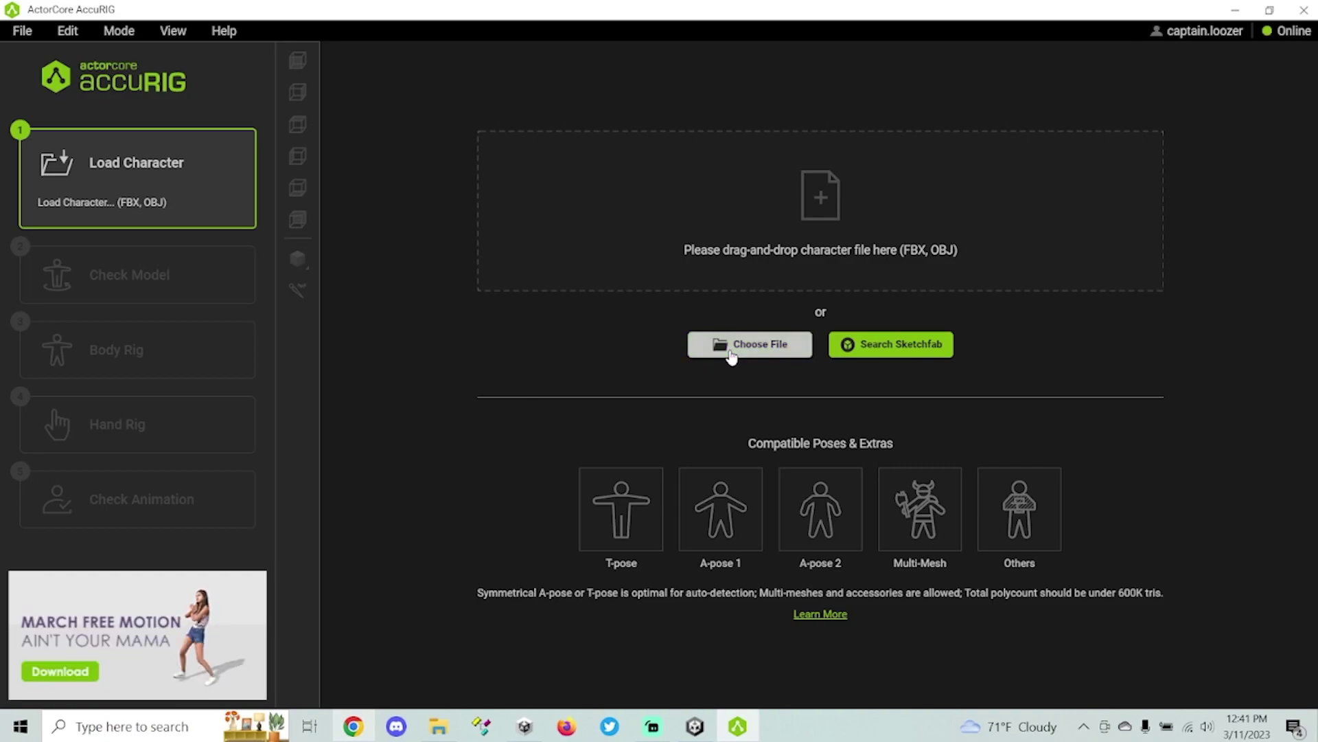
{"action": "double_click", "coordinate": [200, 141]}
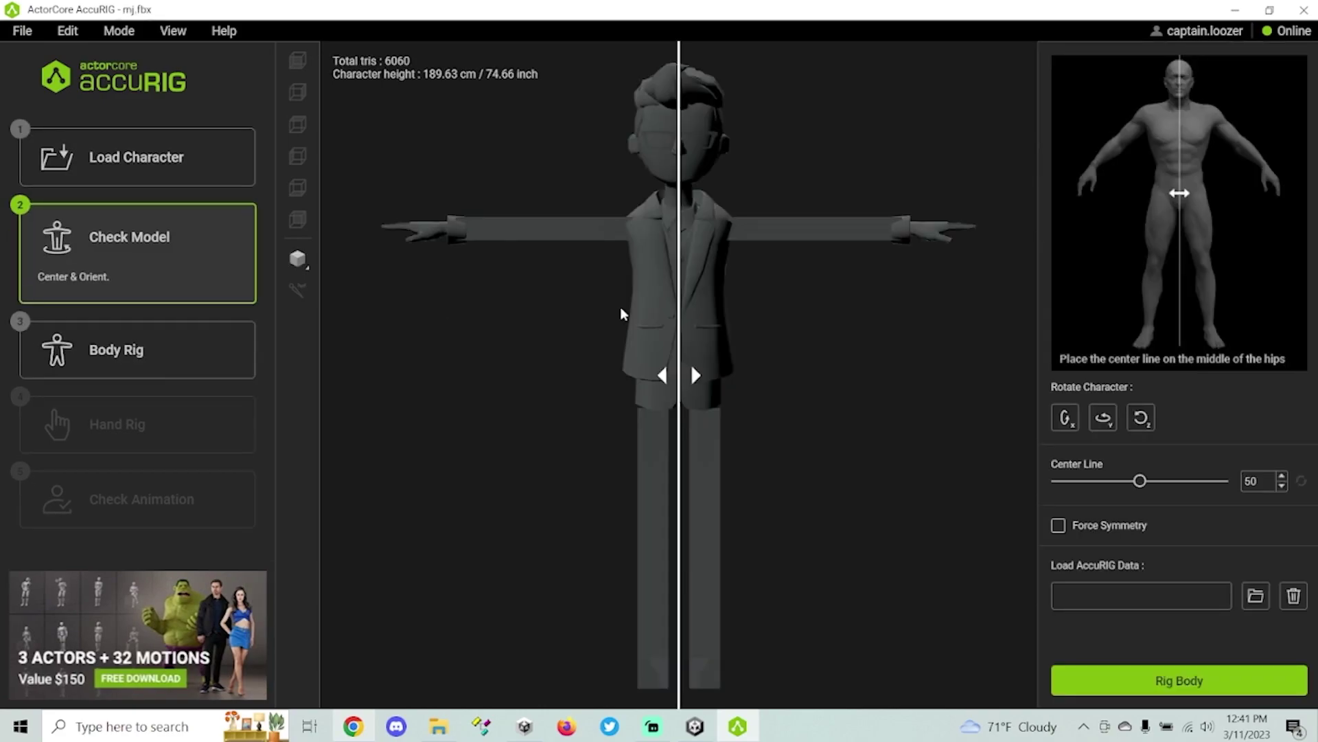
- Shift the character's center line to 49.88 and enable Force Symmetry
{"action": "mouse_move", "coordinate": [677, 285]}
{"action": "left_mouse_down"}
{"action": "mouse_move", "coordinate": [644, 286]}
{"action": "mouse_move", "coordinate": [678, 286]}
{"action": "left_mouse_up"}
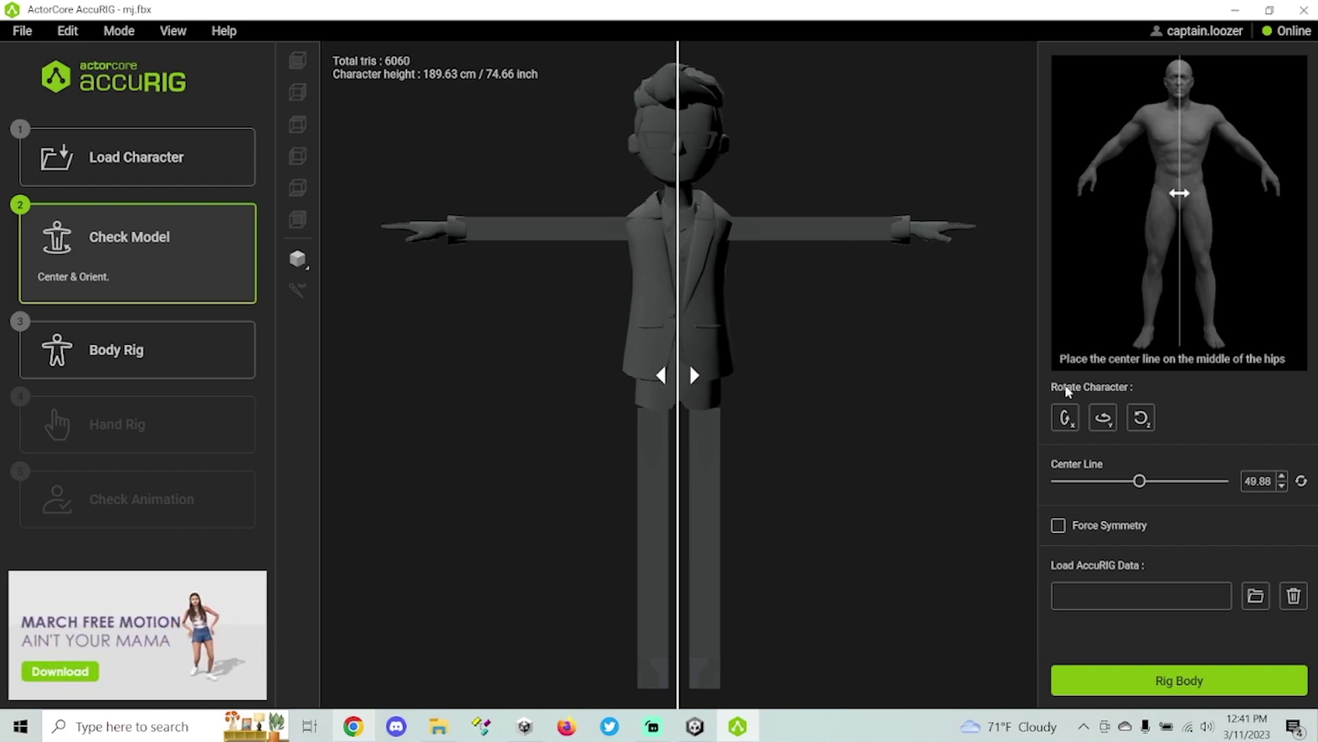
{"action": "left_click", "coordinate": [1103, 529]}
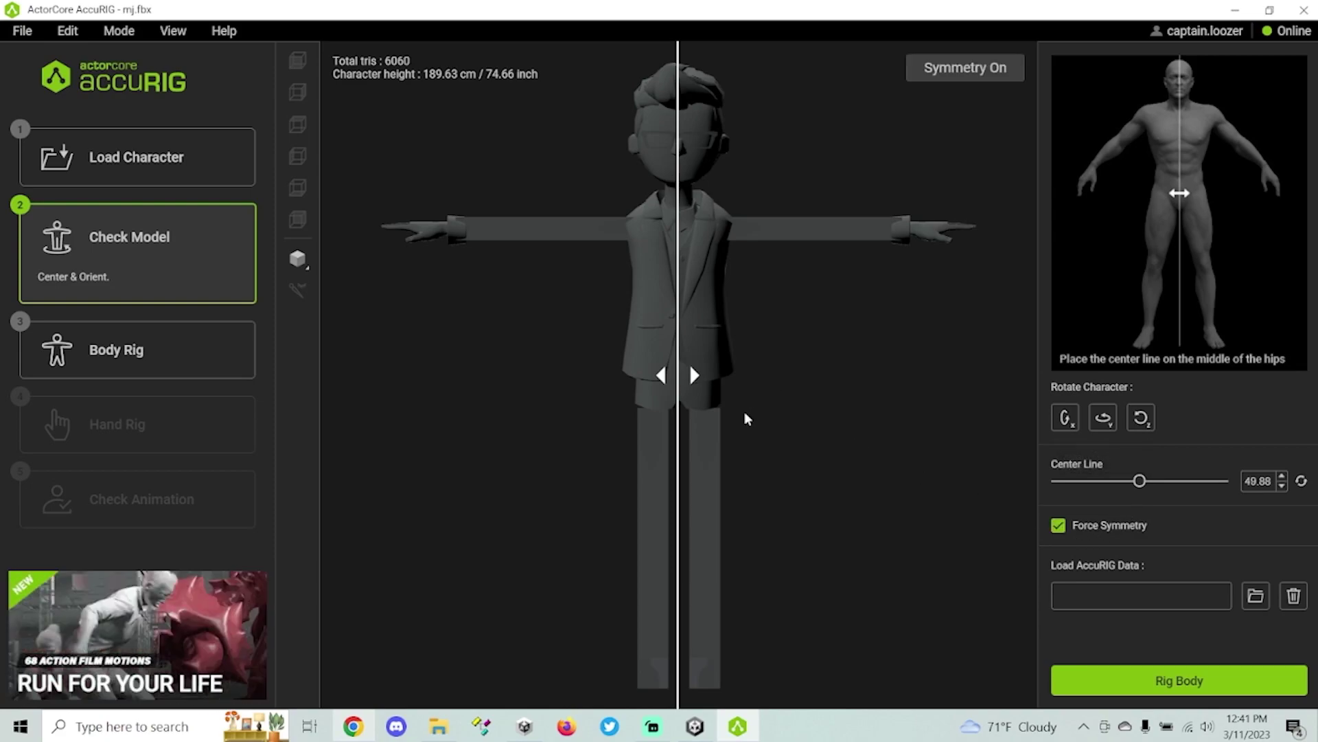
- Generate the body rig with symmetry on and adjust the knee, neck, clavicle and shoulder joint positions
{"action": "left_click", "coordinate": [1203, 680]}
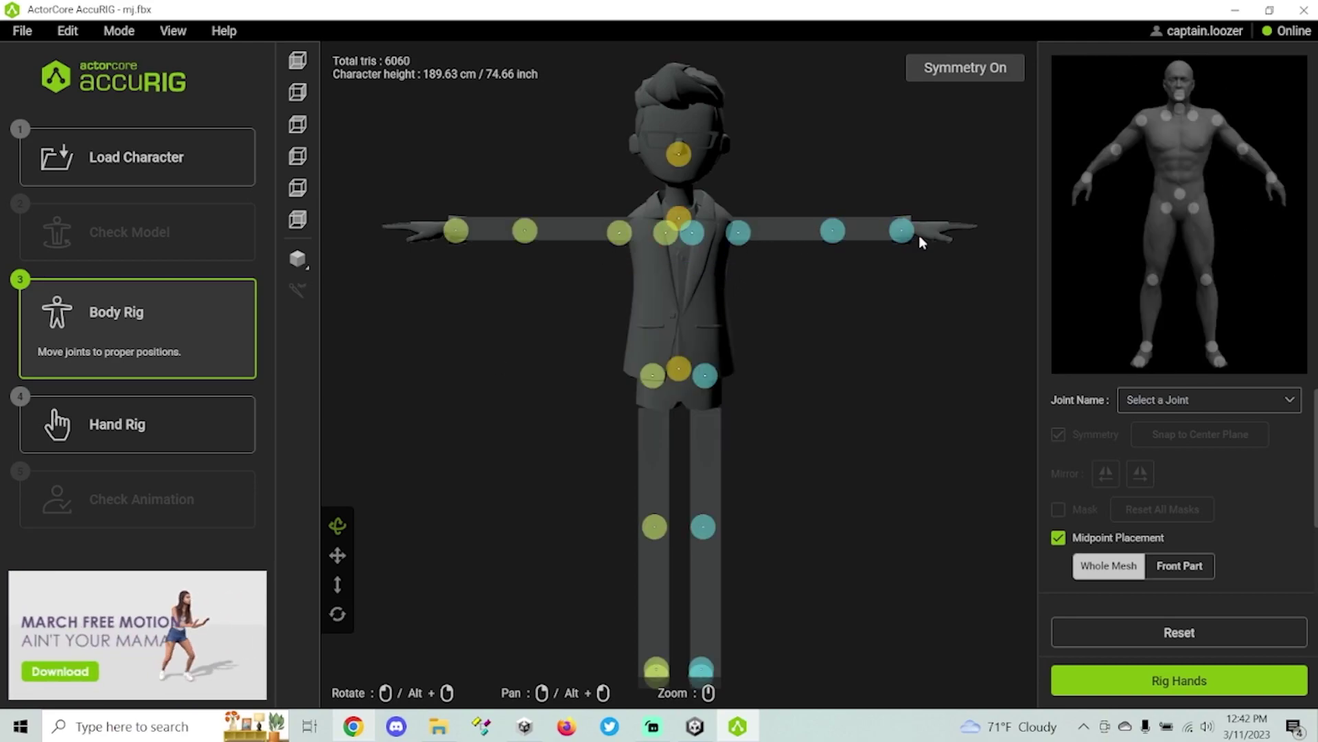
{"action": "mouse_move", "coordinate": [906, 241]}
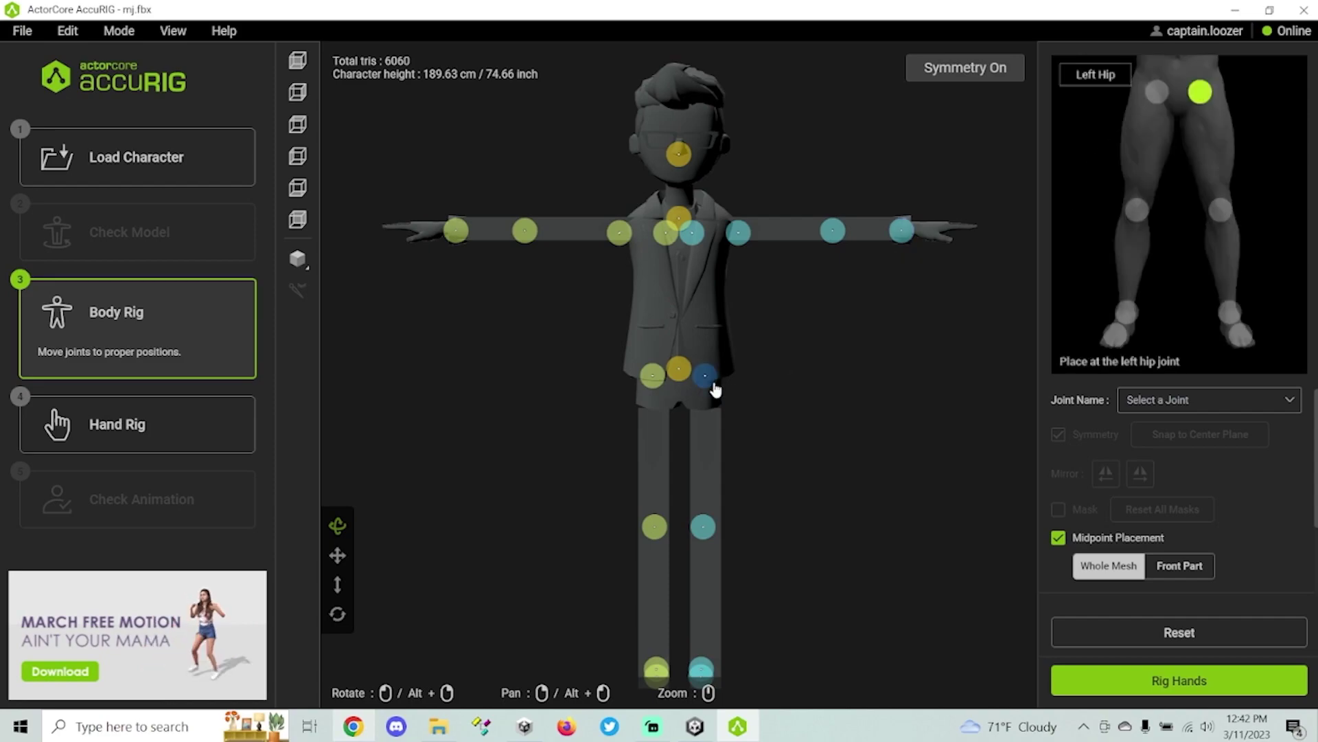
{"action": "mouse_move", "coordinate": [689, 380]}
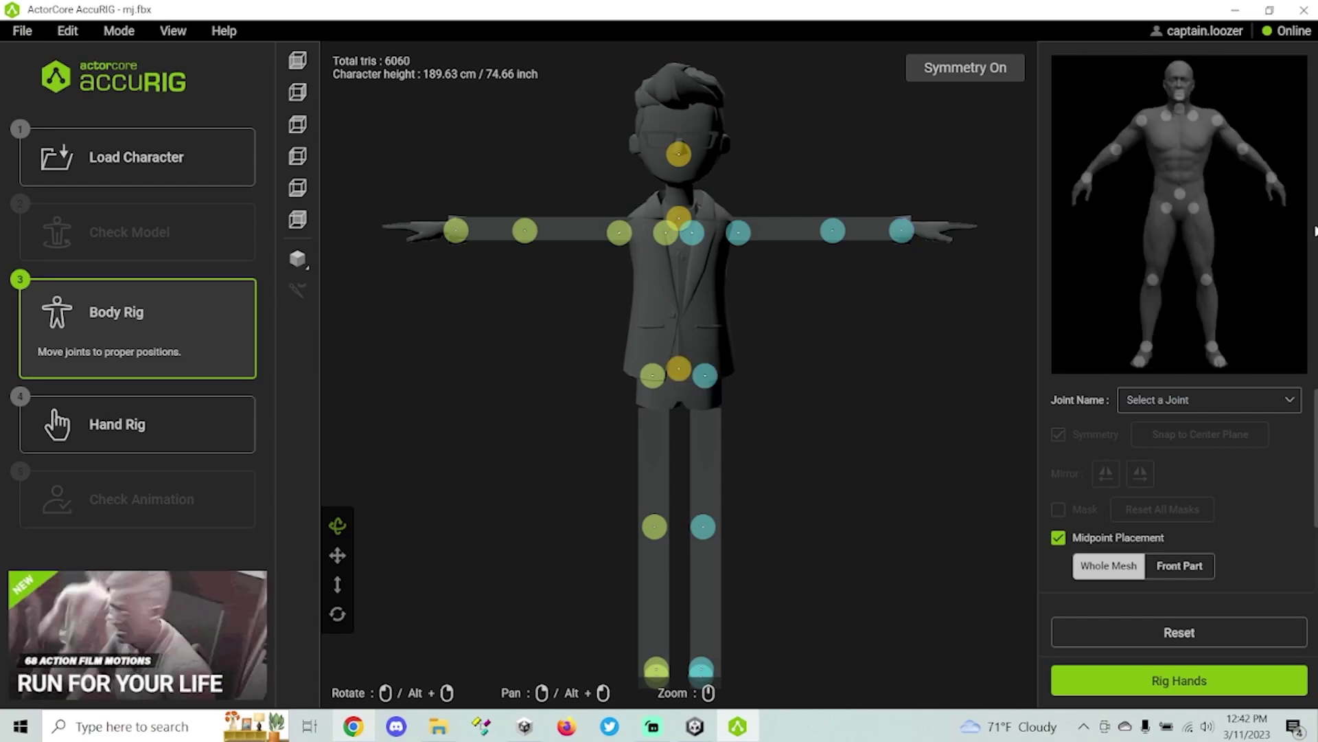
{"action": "left_click", "coordinate": [713, 533]}
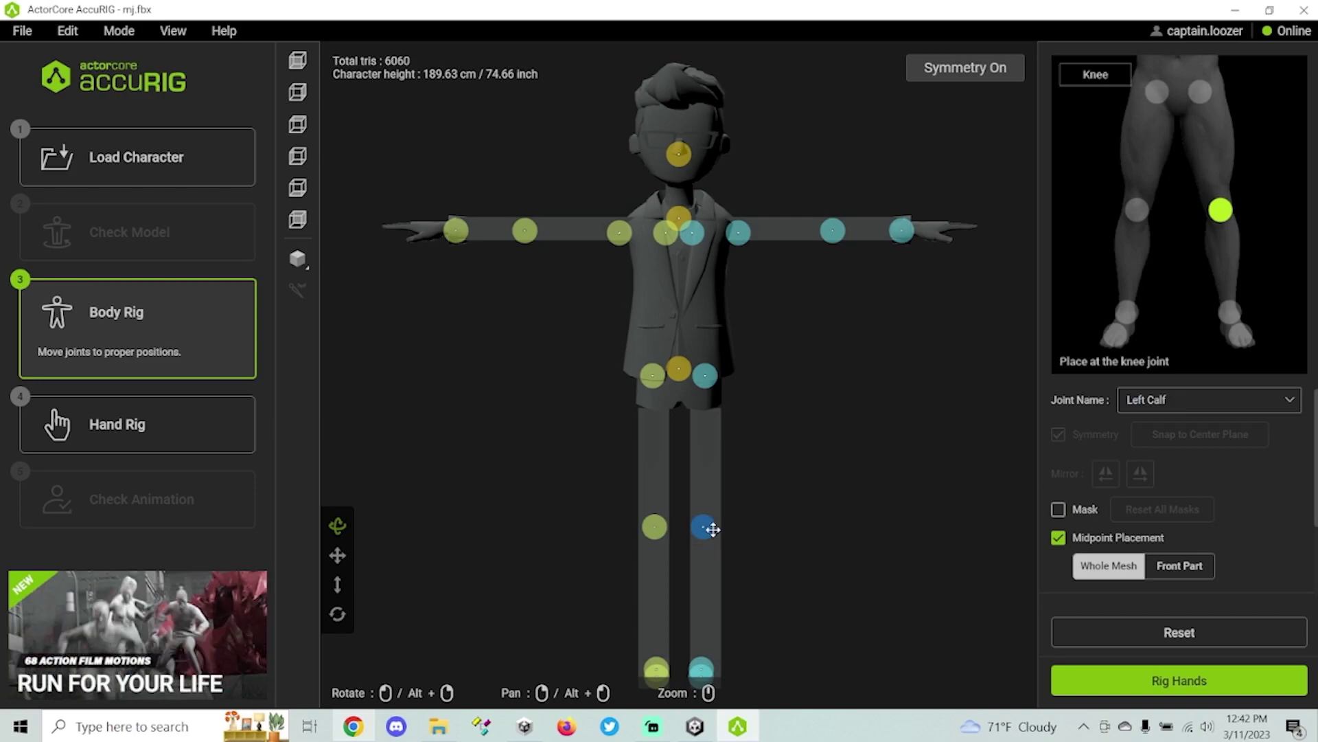
{"action": "mouse_move", "coordinate": [679, 228]}
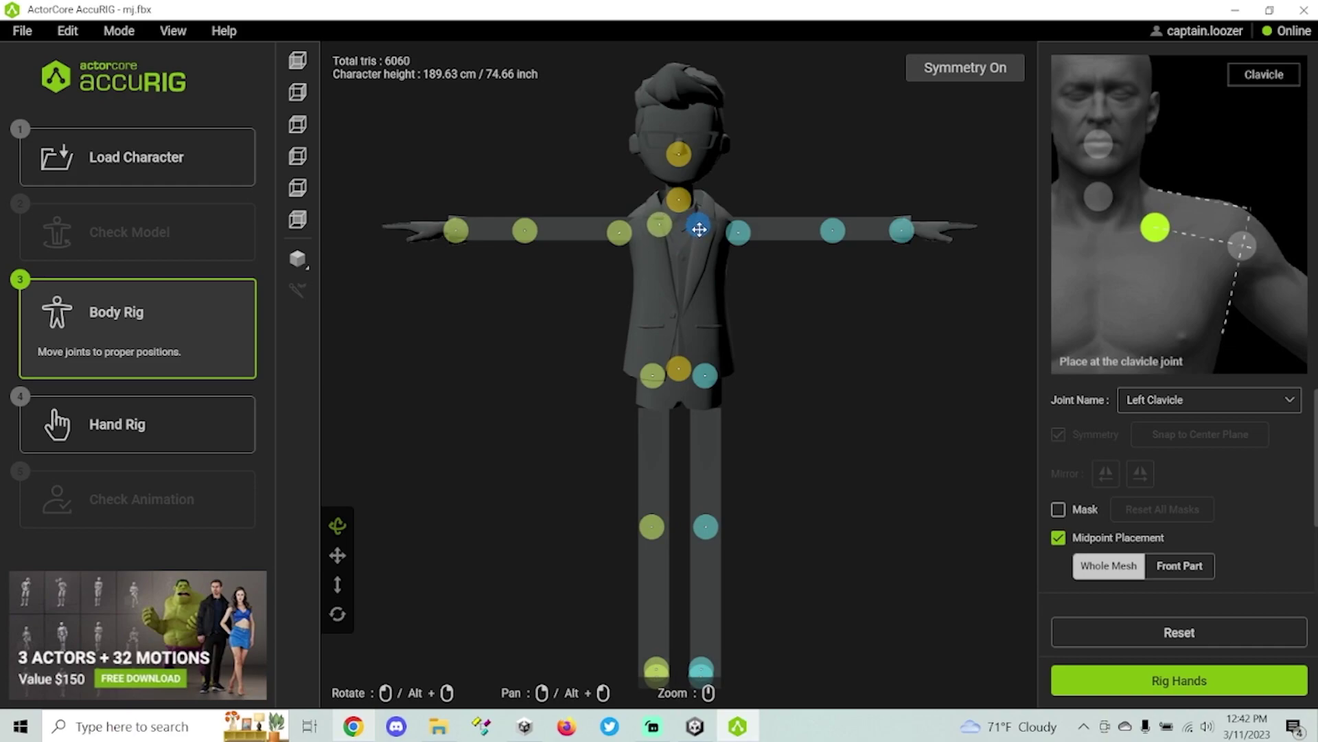
{"action": "left_click", "coordinate": [740, 240]}
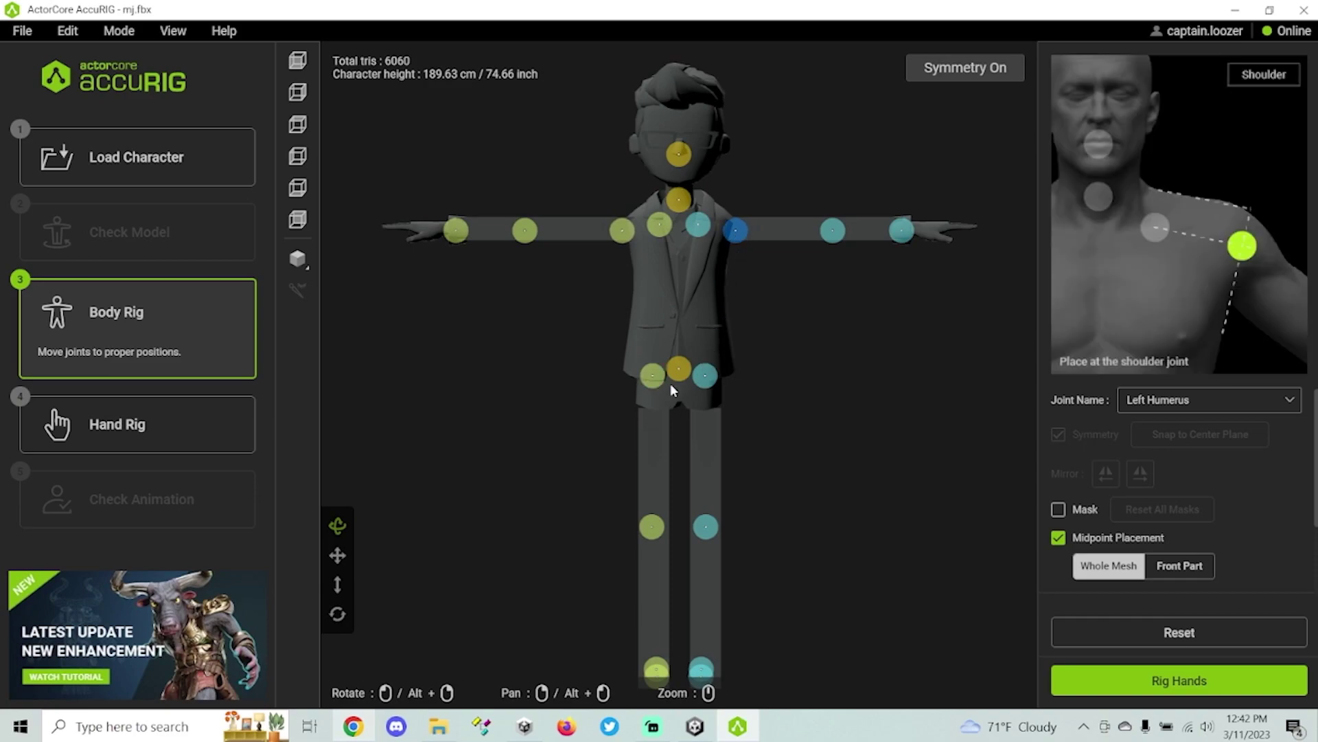
{"action": "scroll", "coordinate": [752, 479], "scroll_direction": "down", "scroll_amount": 1}
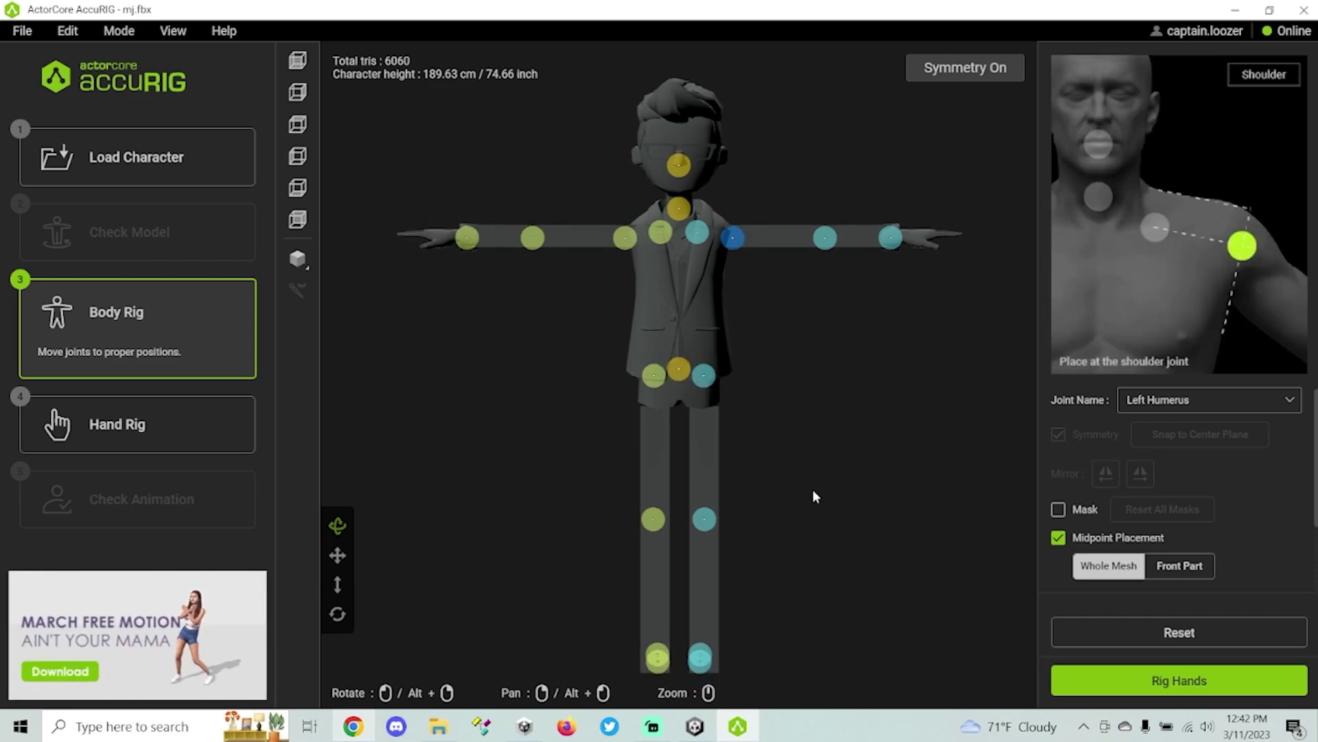
- Generate the hand rig with the number of fingers kept at 5
{"action": "left_click", "coordinate": [1087, 671]}
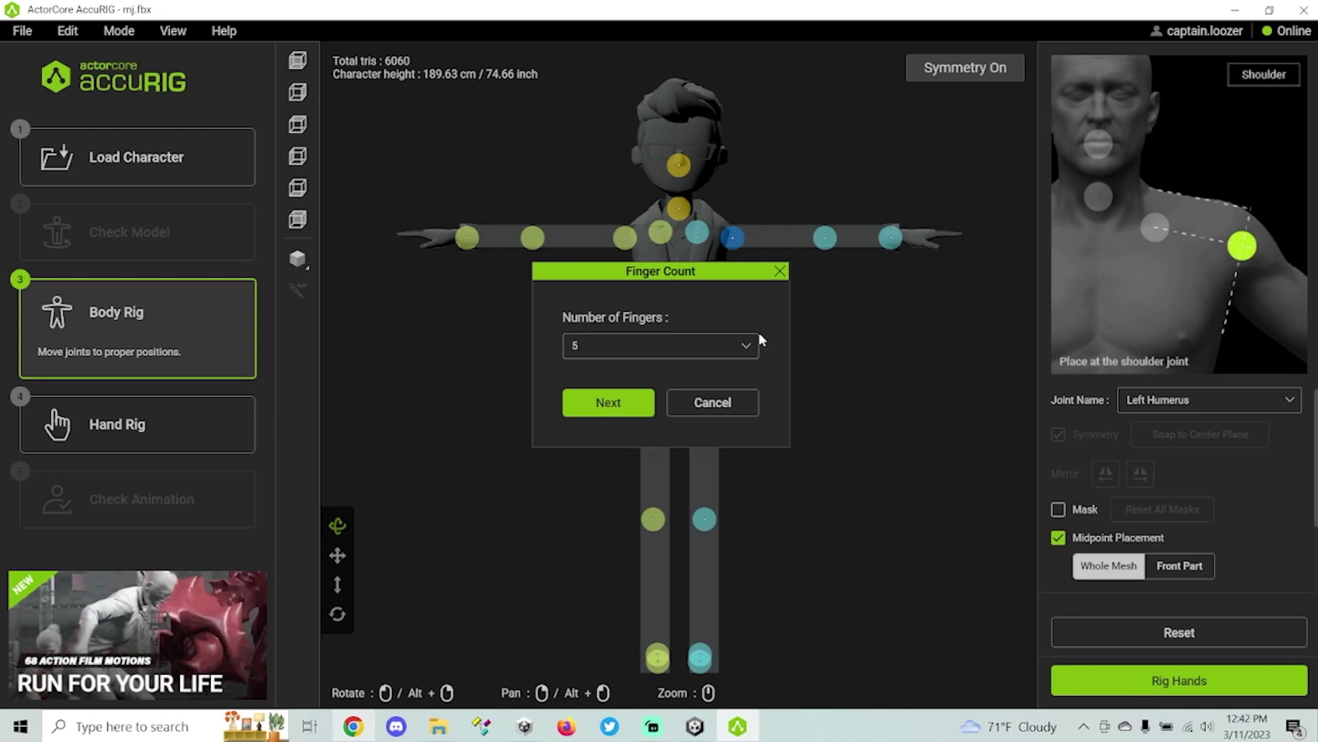
{"action": "left_click", "coordinate": [751, 349]}
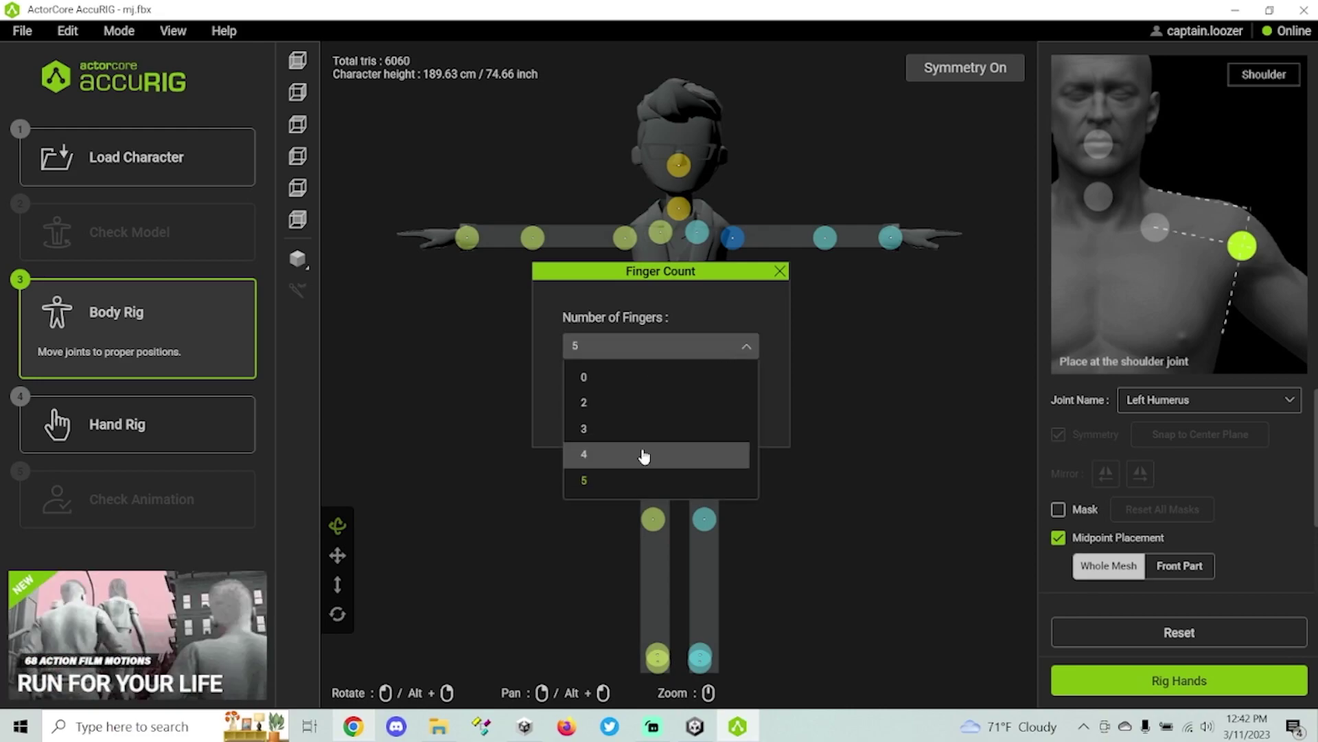
{"action": "left_click", "coordinate": [768, 335]}
{"action": "left_click", "coordinate": [633, 409]}
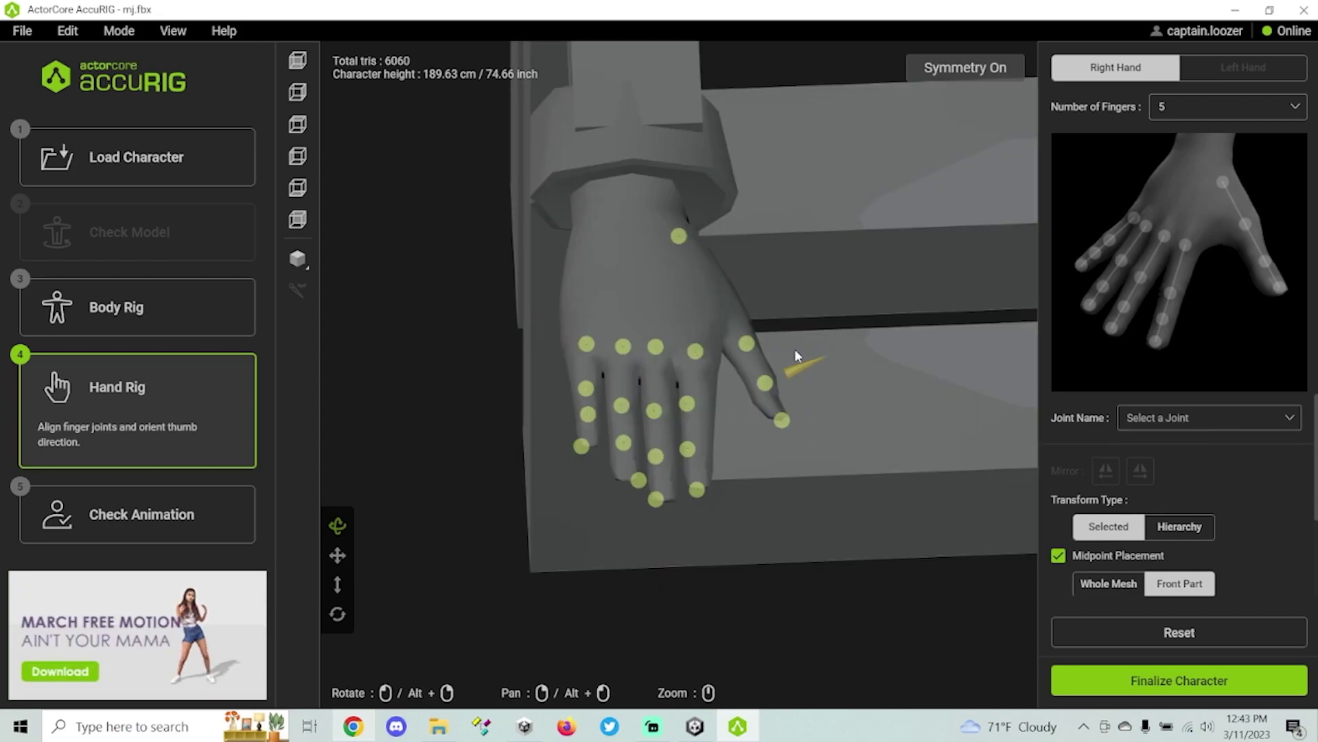
- Align the right hand's index, middle, ring and little finger joints with the mesh fingers, including the fingertips
{"action": "left_click", "coordinate": [696, 404]}
{"action": "left_click_drag", "start_coordinate": [689, 447], "coordinate": [697, 446]}
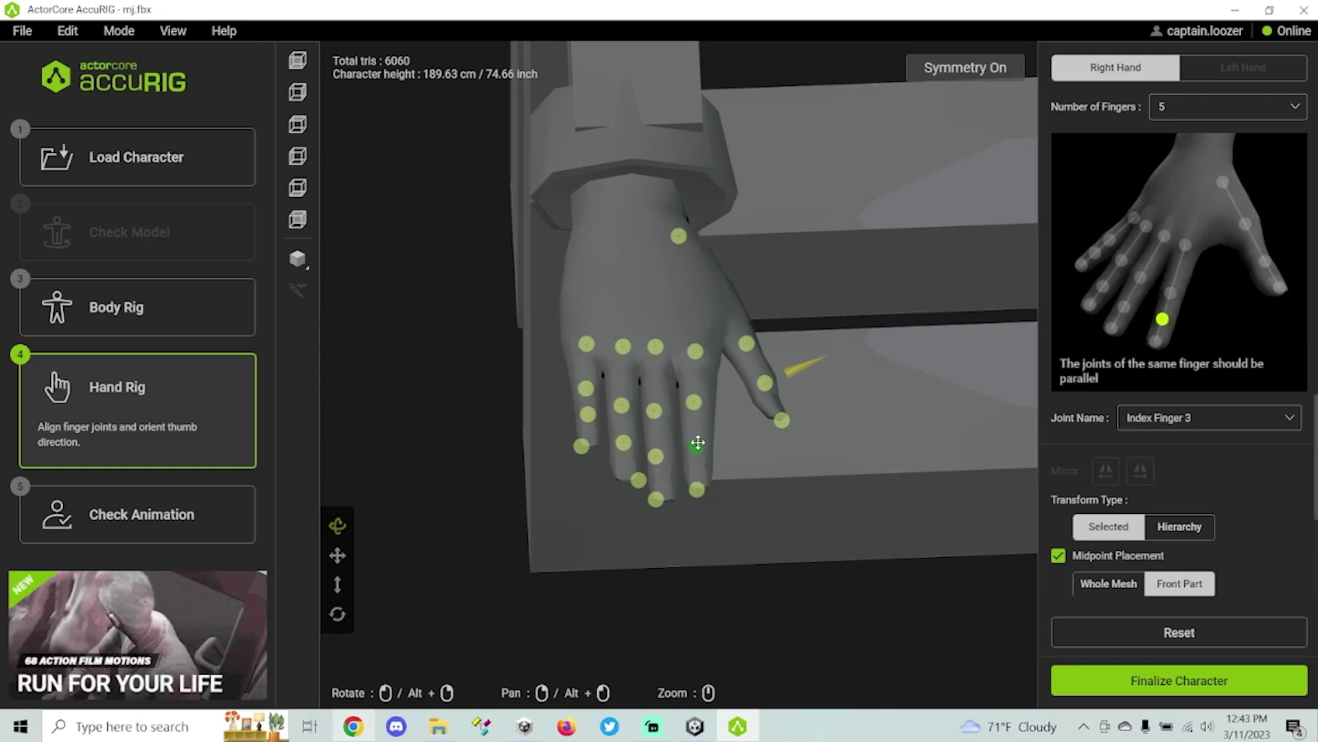
{"action": "left_click", "coordinate": [582, 445]}
{"action": "left_click_drag", "start_coordinate": [588, 443], "coordinate": [589, 438]}
{"action": "left_click_drag", "start_coordinate": [697, 489], "coordinate": [633, 475]}
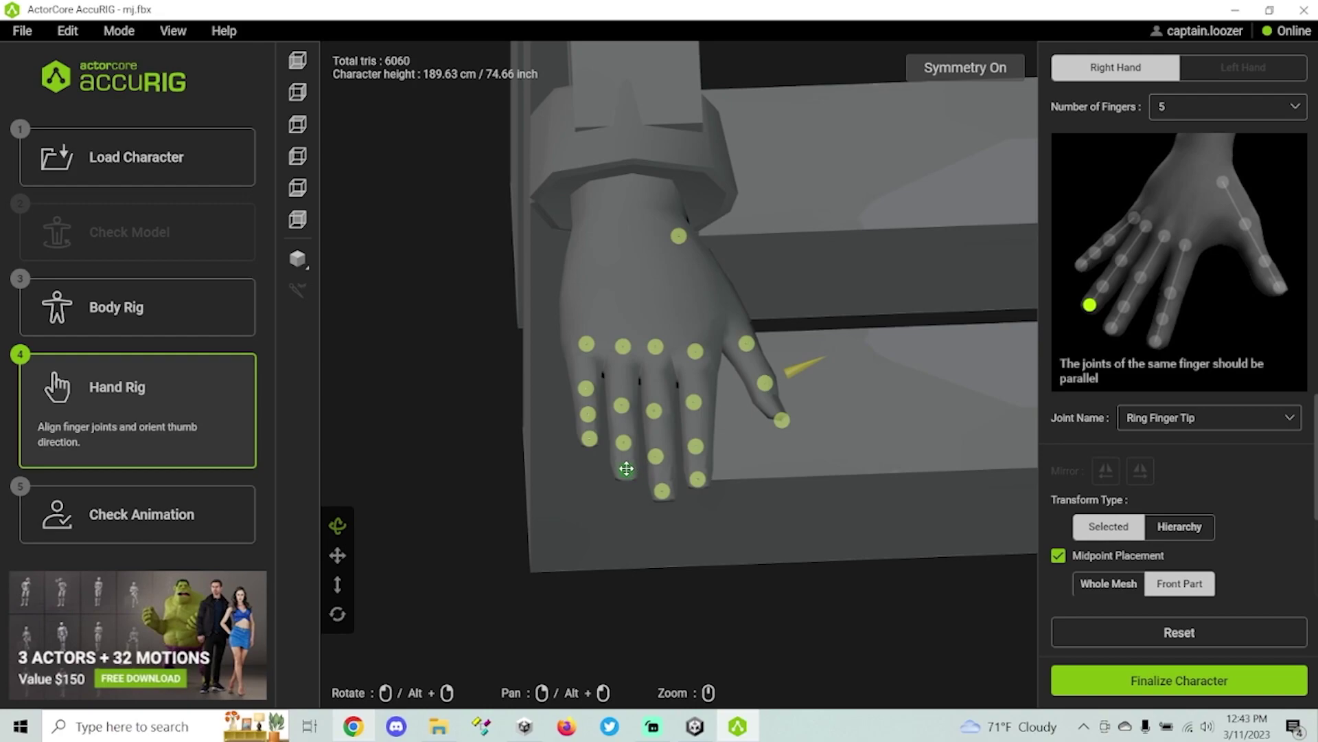
- Finalize the character and preview the rig with the A-pose, a female standing pose and the first body motion
{"action": "left_click", "coordinate": [1179, 680]}
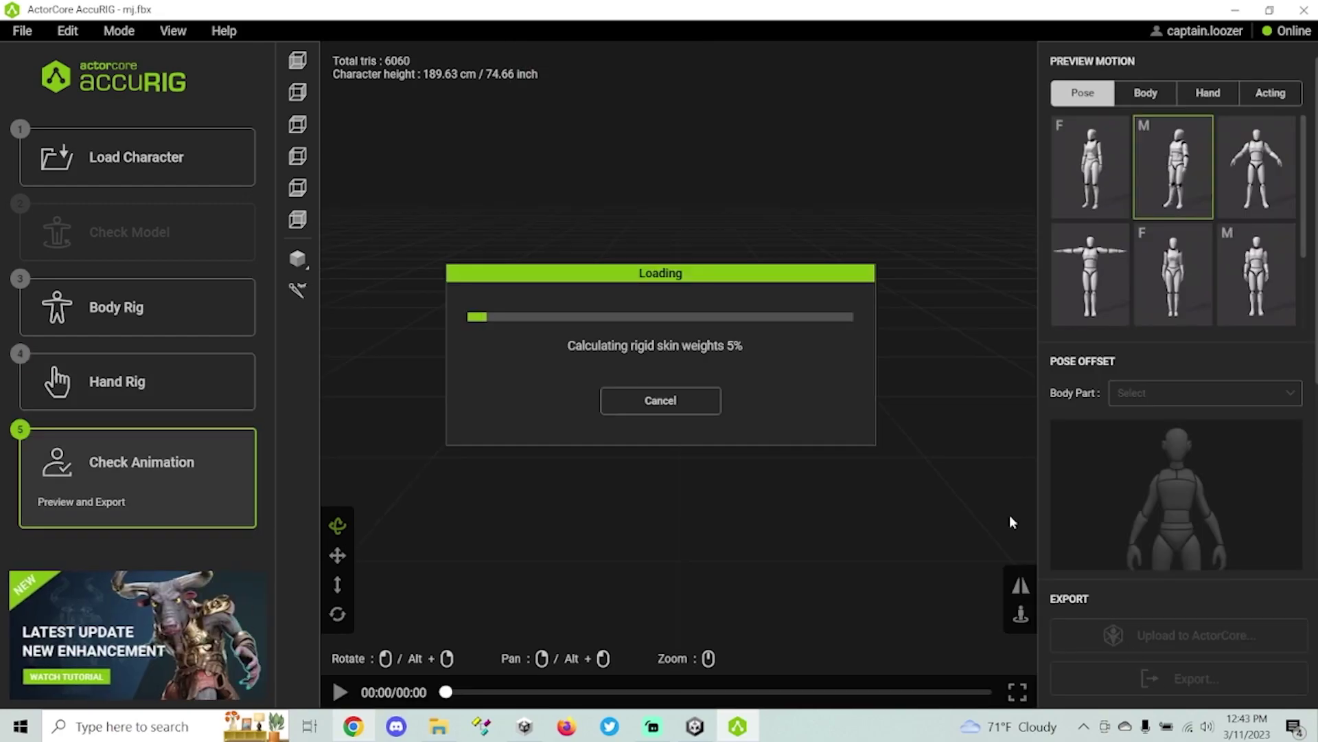
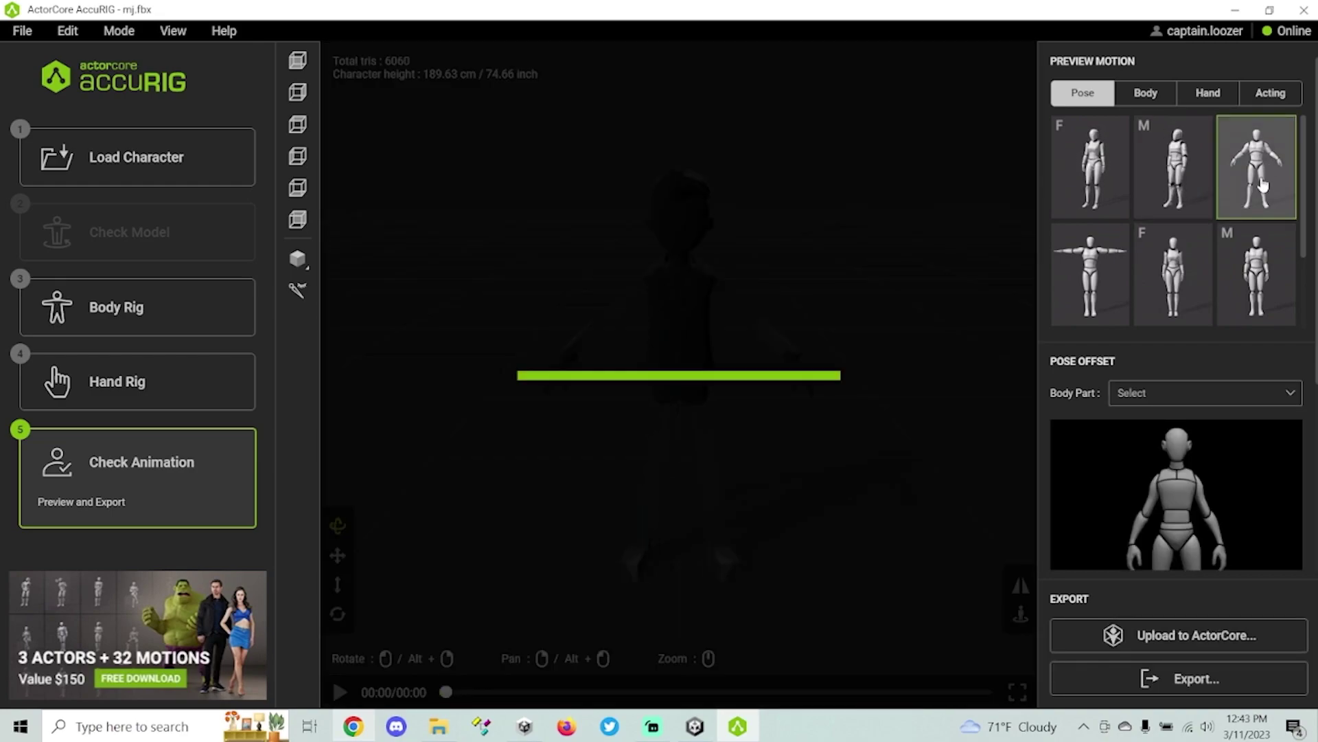
{"action": "left_click_drag", "start_coordinate": [1021, 293], "coordinate": [819, 373]}
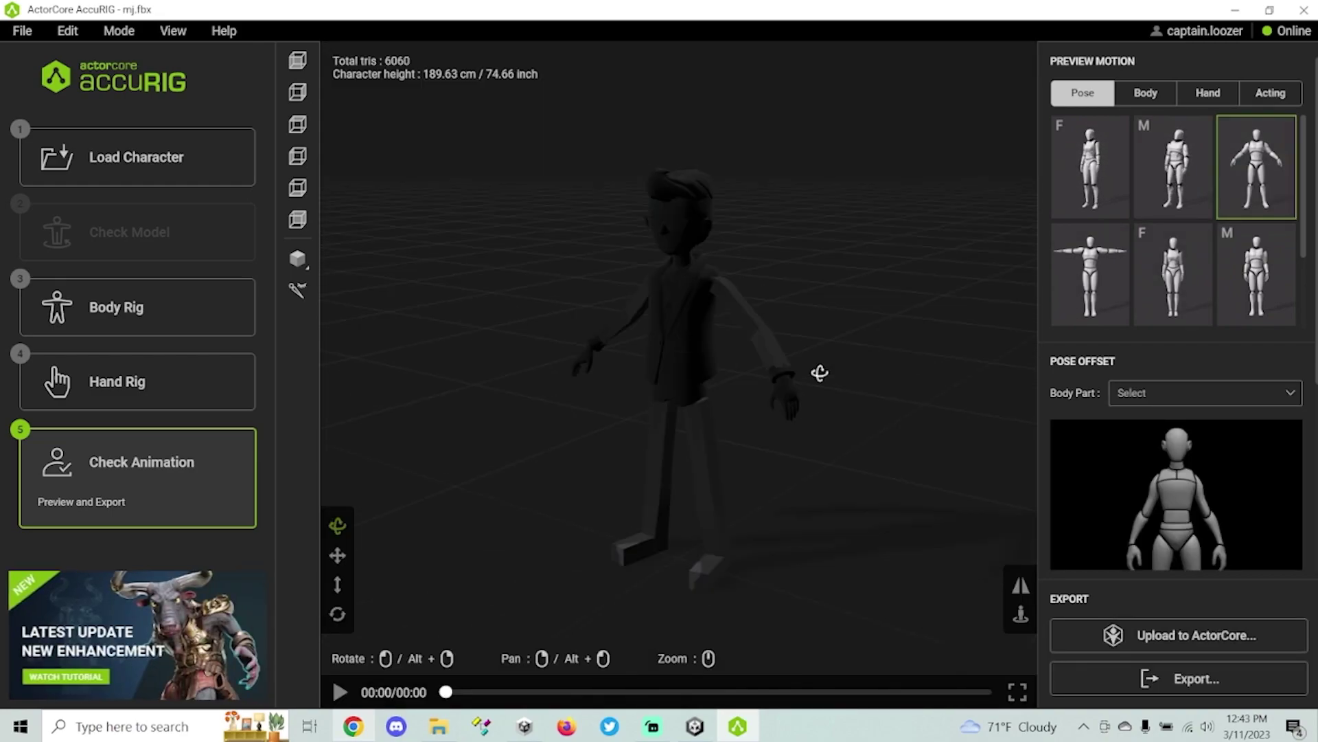
{"action": "left_click", "coordinate": [1171, 292]}
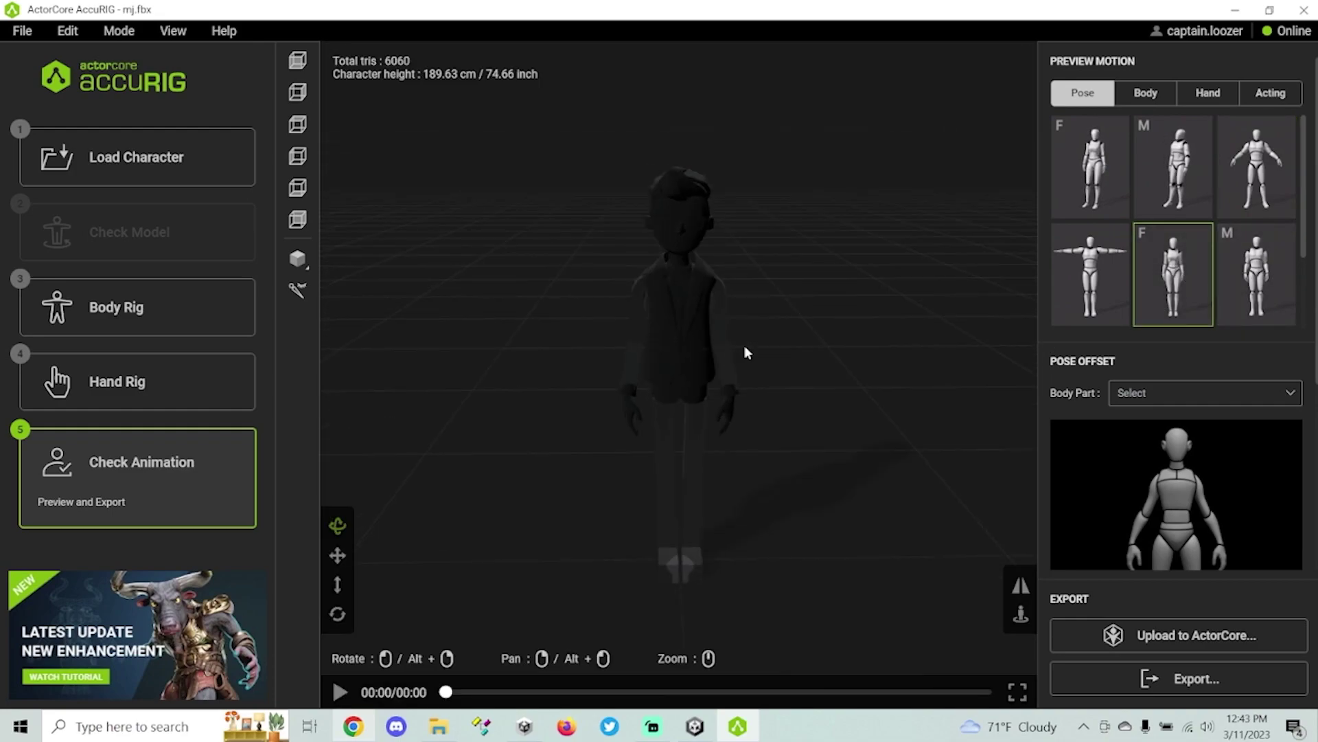
{"action": "left_click", "coordinate": [1145, 92]}
{"action": "left_click", "coordinate": [1091, 166]}
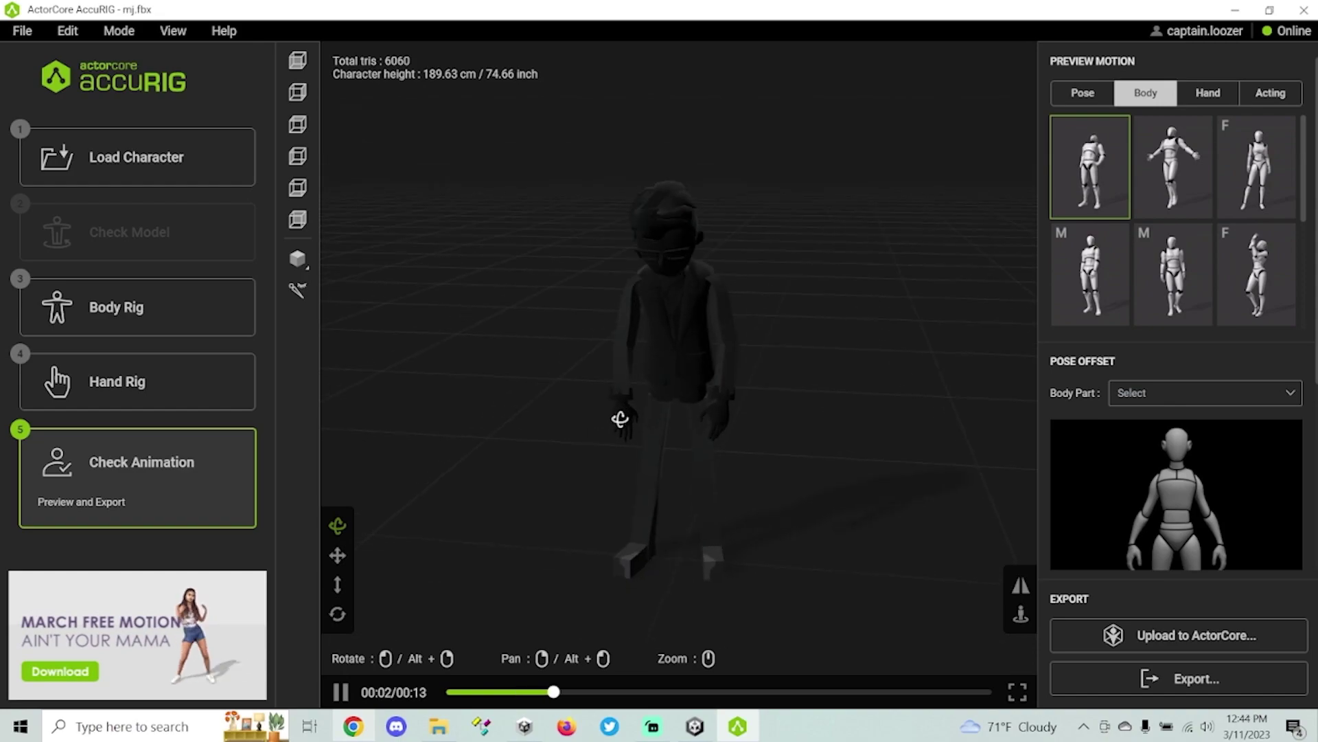
- Set the FBX export's target application to Unity and review the save location for mj.fbx without exporting
{"action": "left_click", "coordinate": [1184, 680]}
{"action": "left_click", "coordinate": [748, 342]}
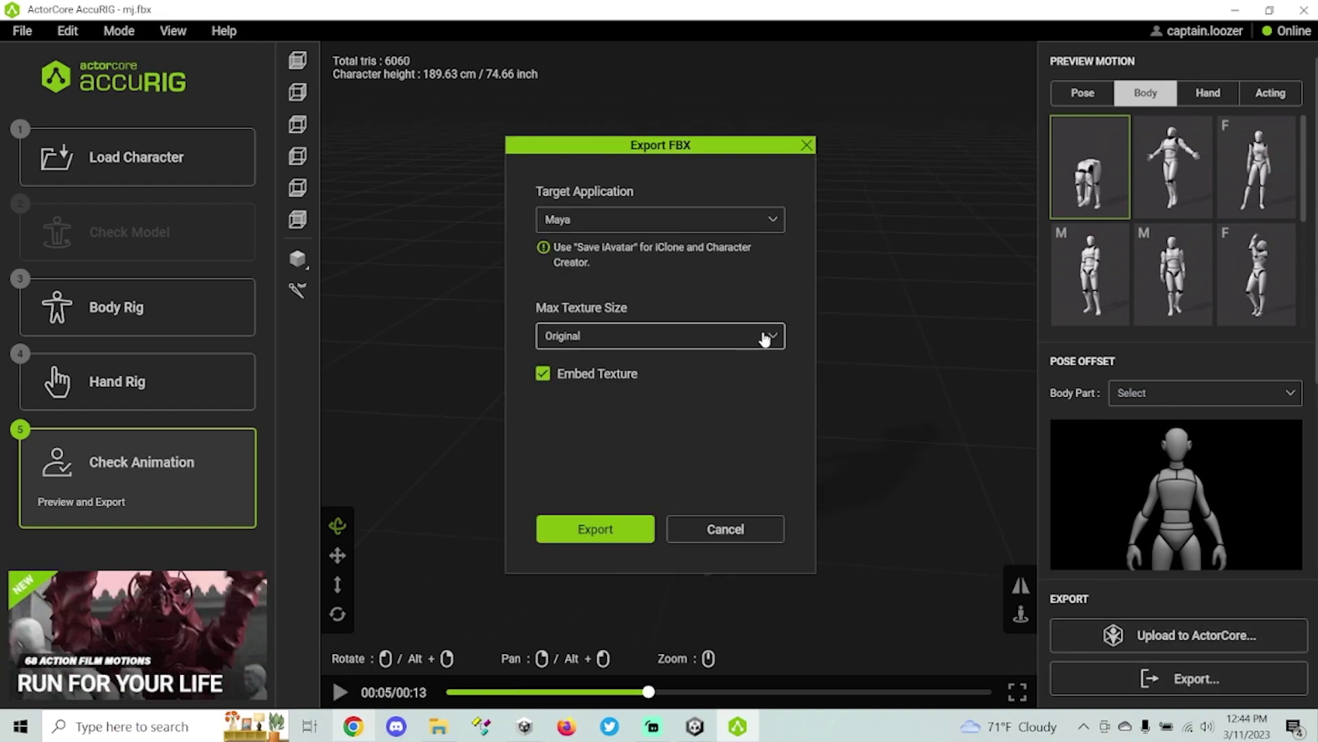
{"action": "left_click", "coordinate": [671, 221]}
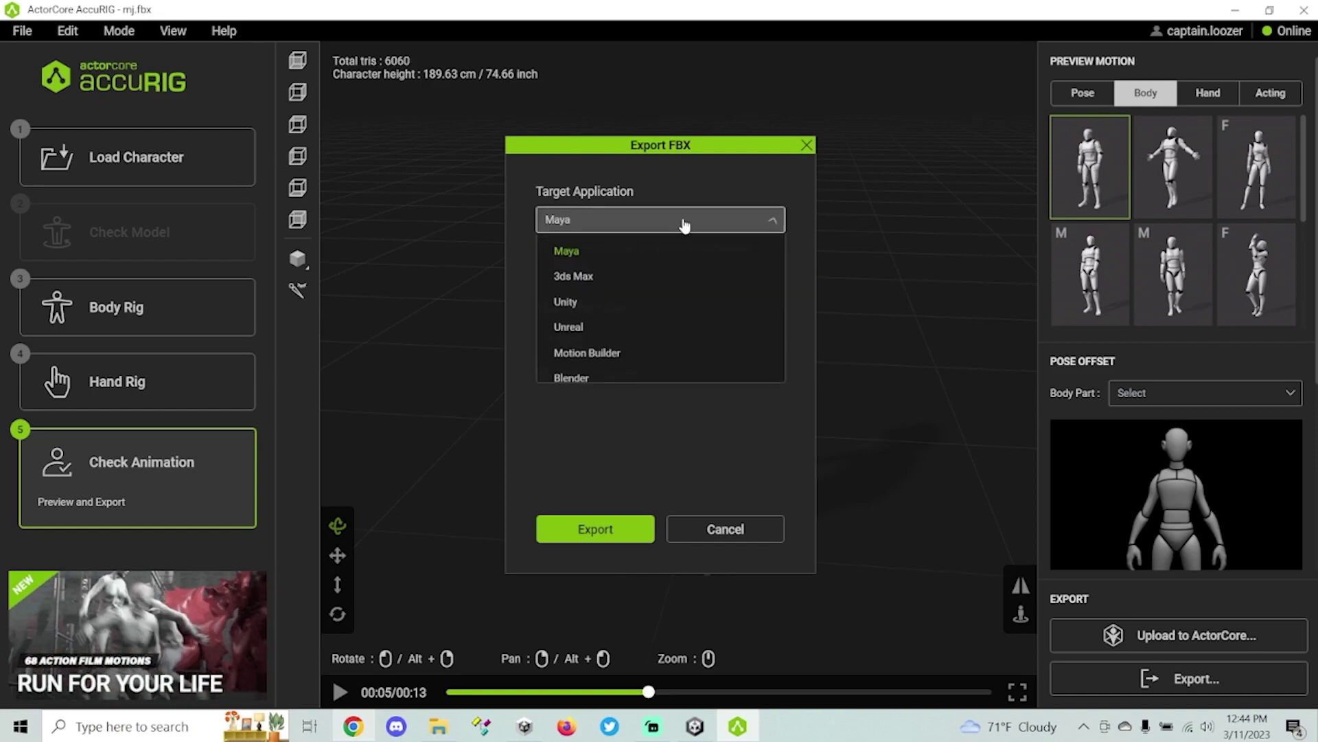
{"action": "left_click", "coordinate": [644, 303]}
{"action": "left_click", "coordinate": [592, 529]}
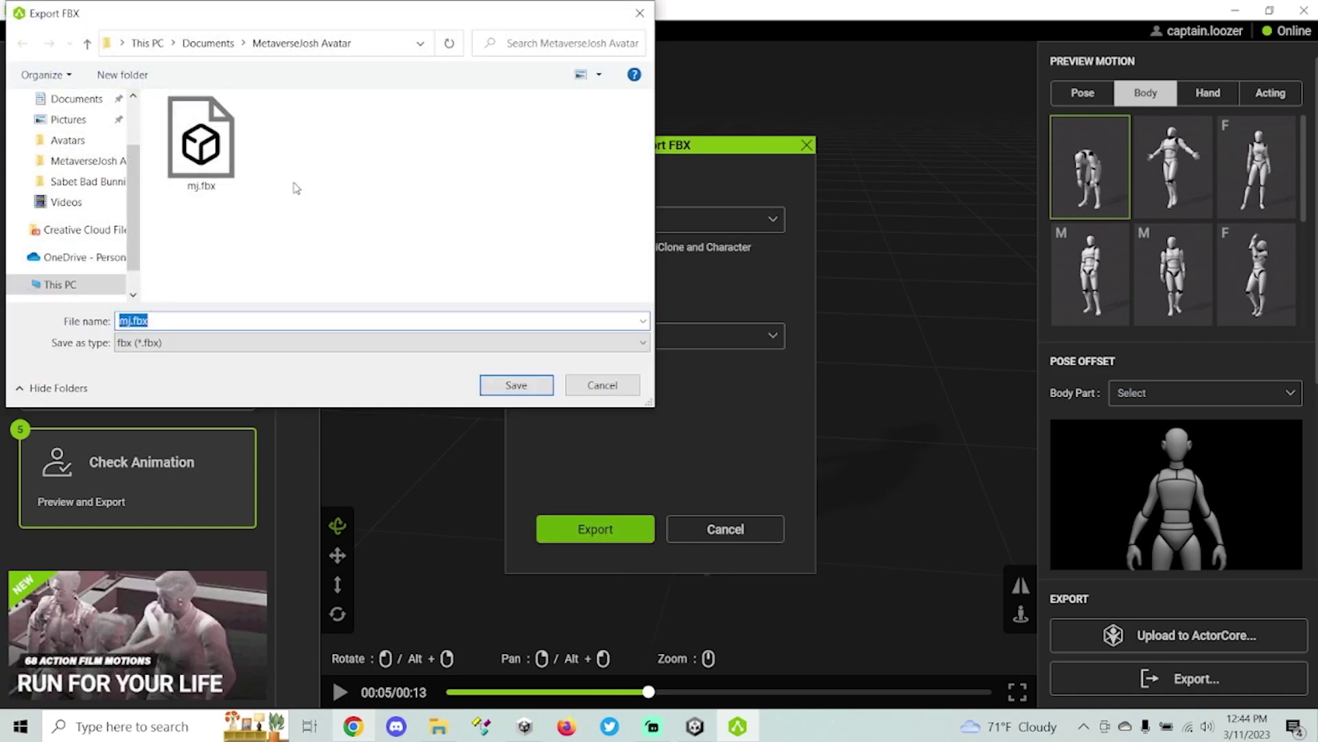
{"action": "left_click", "coordinate": [529, 383]}
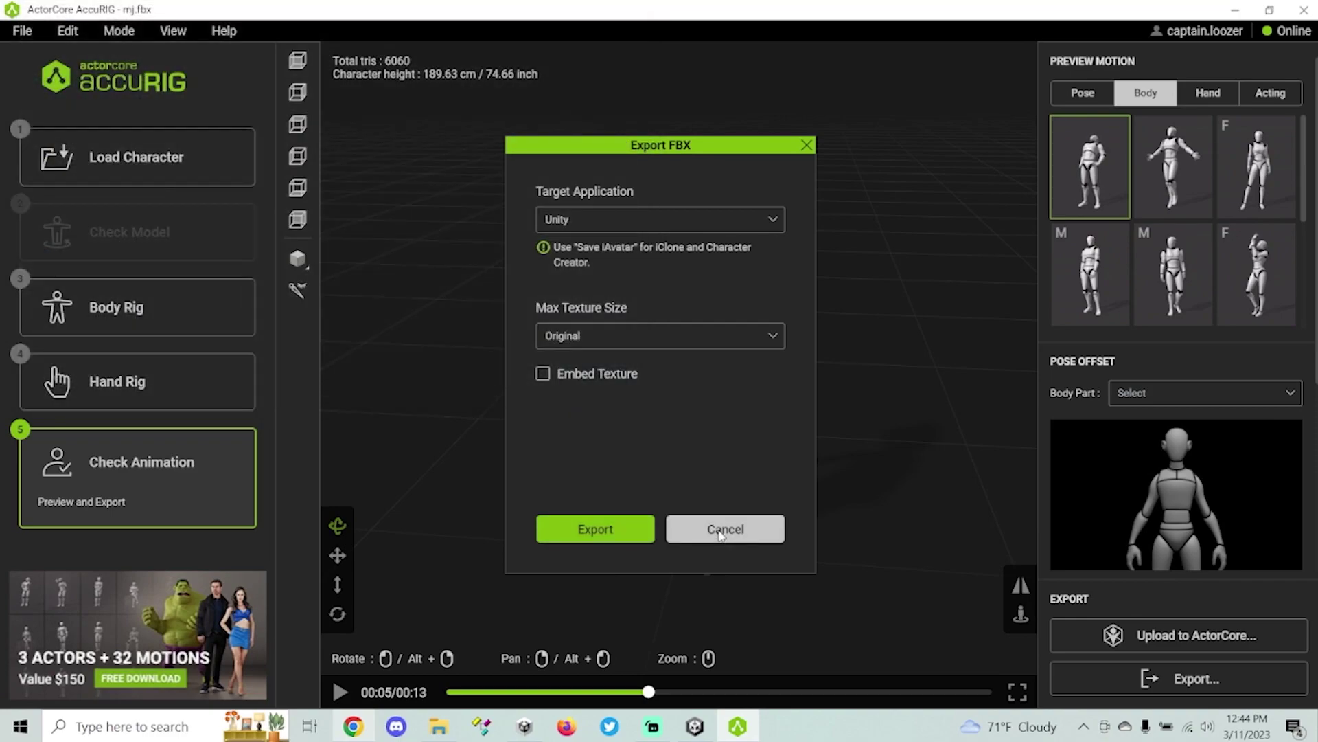
- Close AccuRIG without saving its rig data and switch to the Unity project
{"action": "left_click", "coordinate": [802, 278]}
{"action": "left_click_drag", "start_coordinate": [805, 285], "coordinate": [822, 365]}
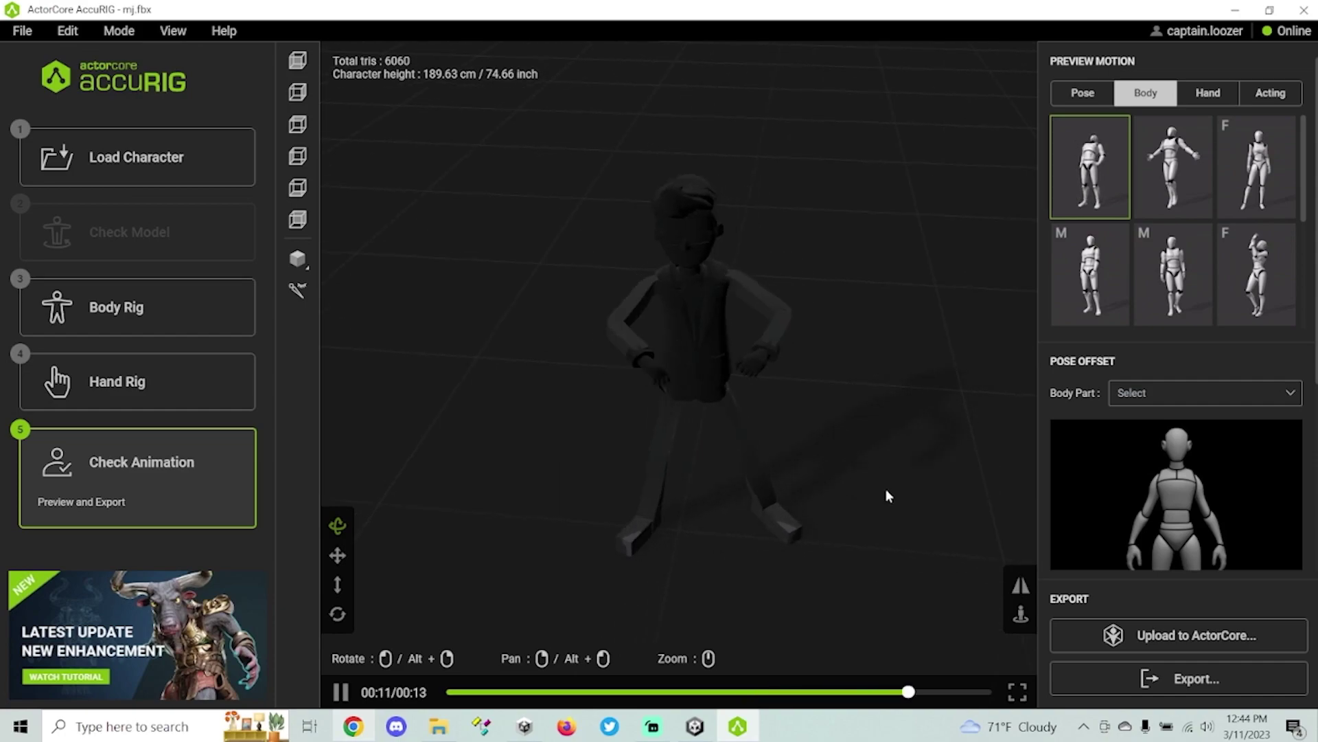
{"action": "left_click", "coordinate": [1304, 10]}
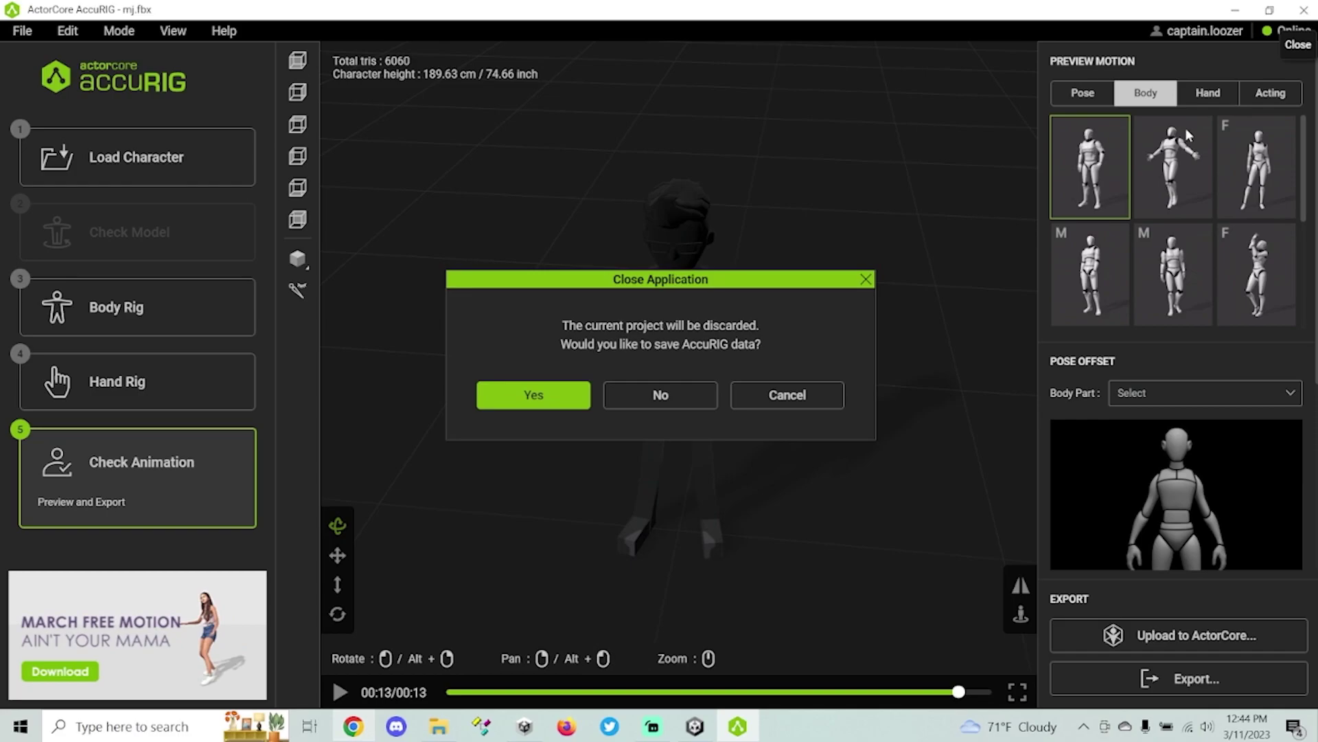
{"action": "left_click", "coordinate": [660, 395]}
{"action": "left_click", "coordinate": [695, 726]}
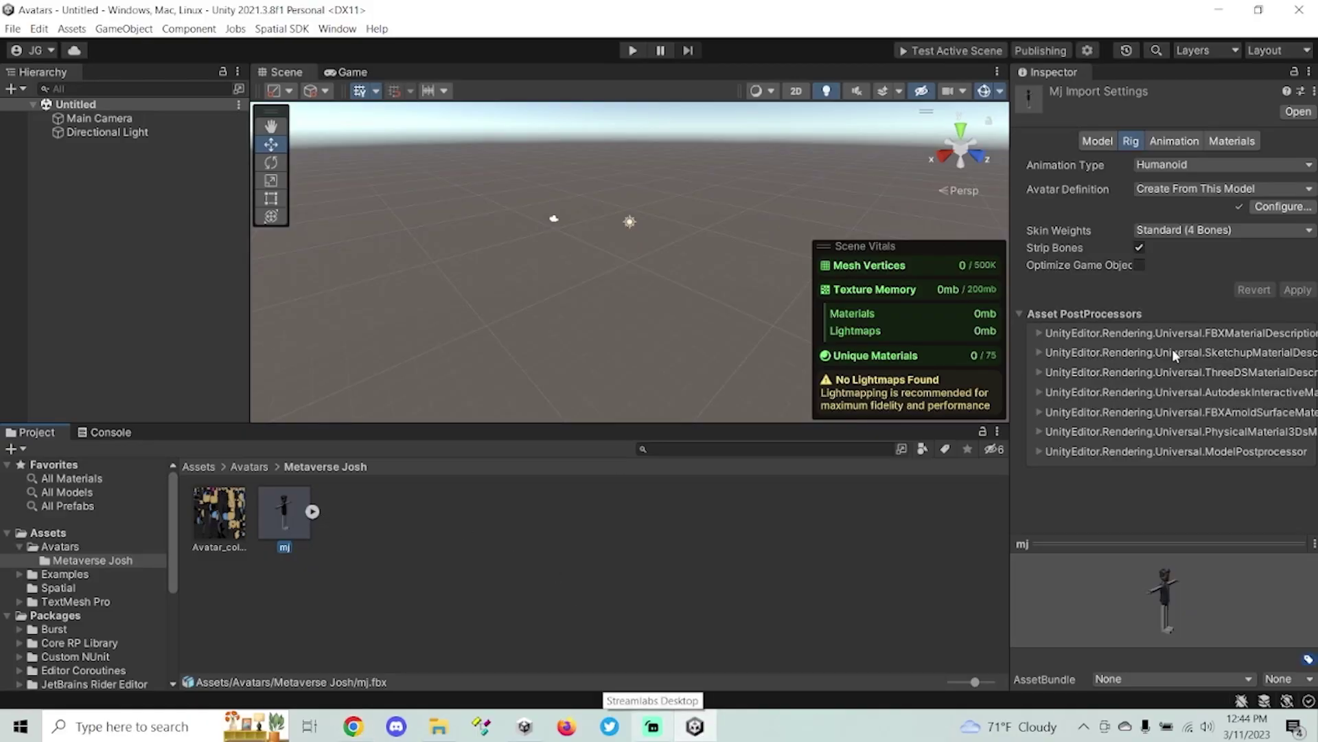
- Extract the mj model's embedded materials into the Metaverse Josh folder and inspect the Blazer_Tuxedo material and Avatar_color texture
{"action": "left_click", "coordinate": [312, 512]}
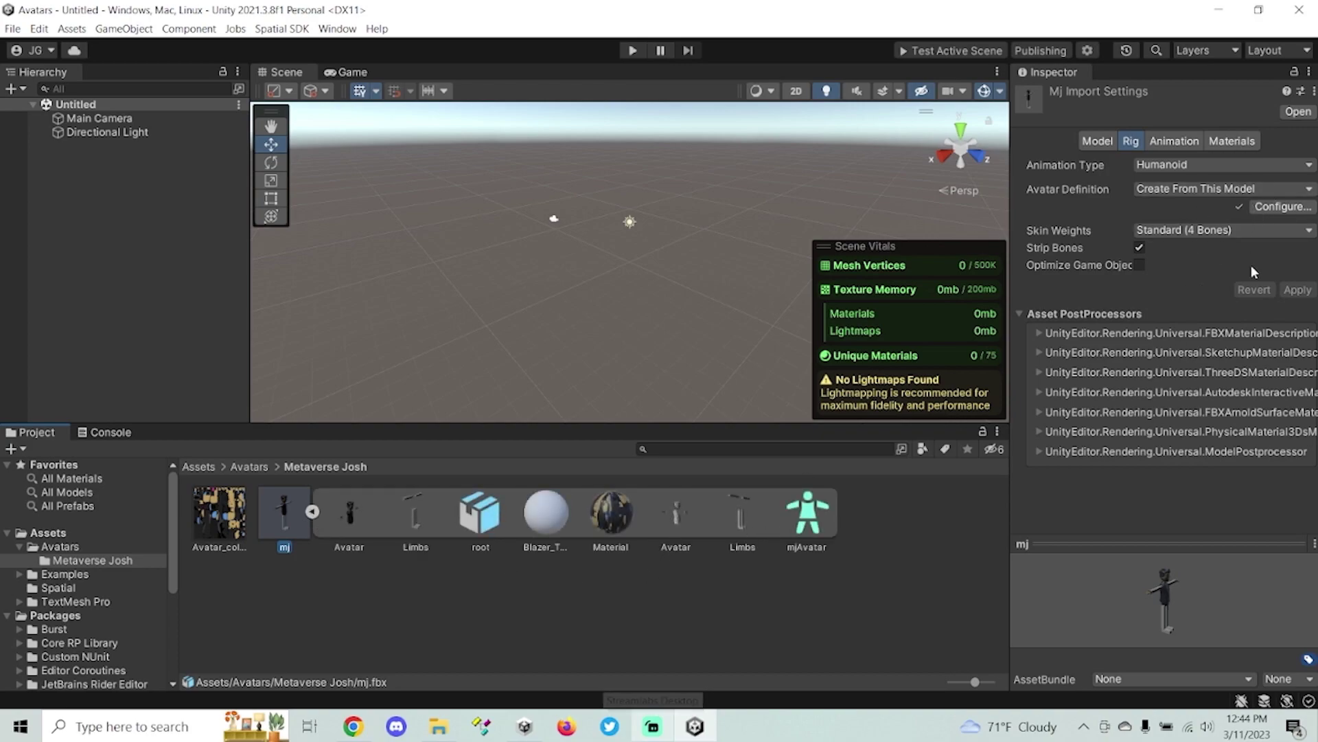
{"action": "left_click", "coordinate": [1210, 142]}
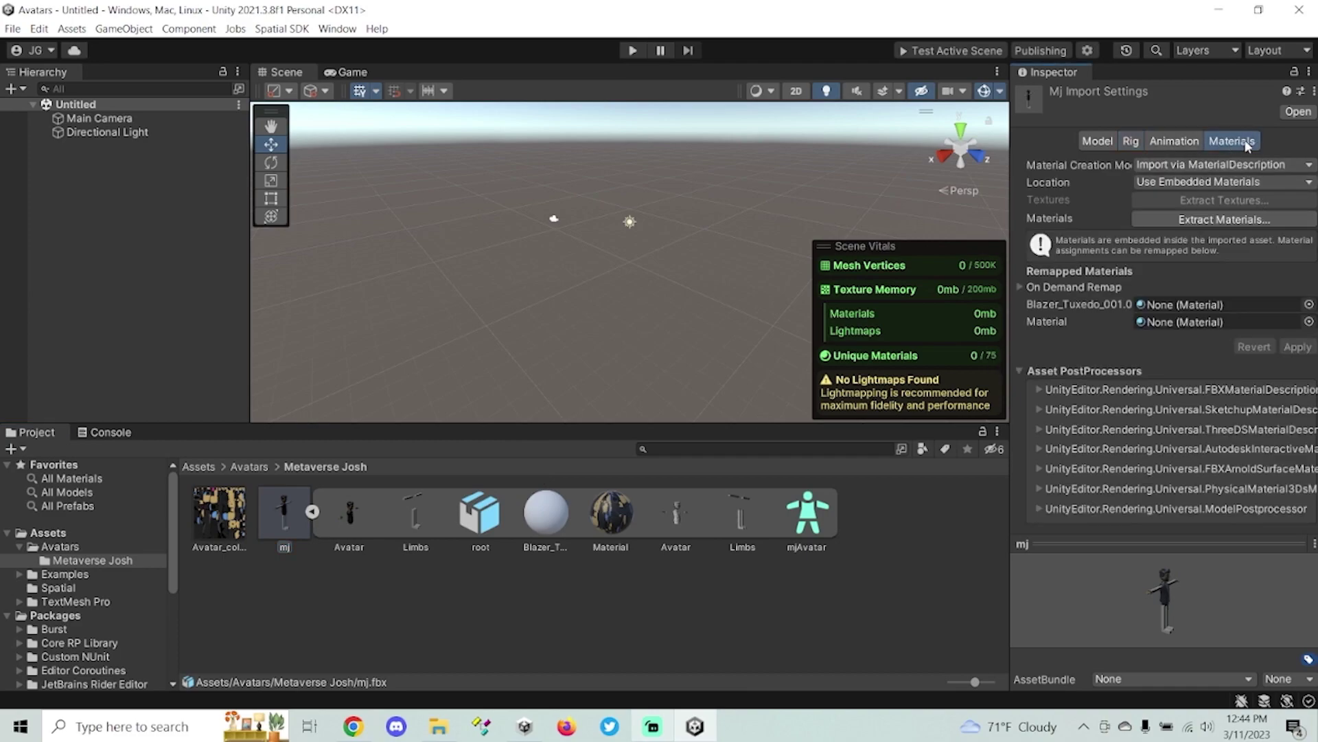
{"action": "left_click", "coordinate": [1221, 227]}
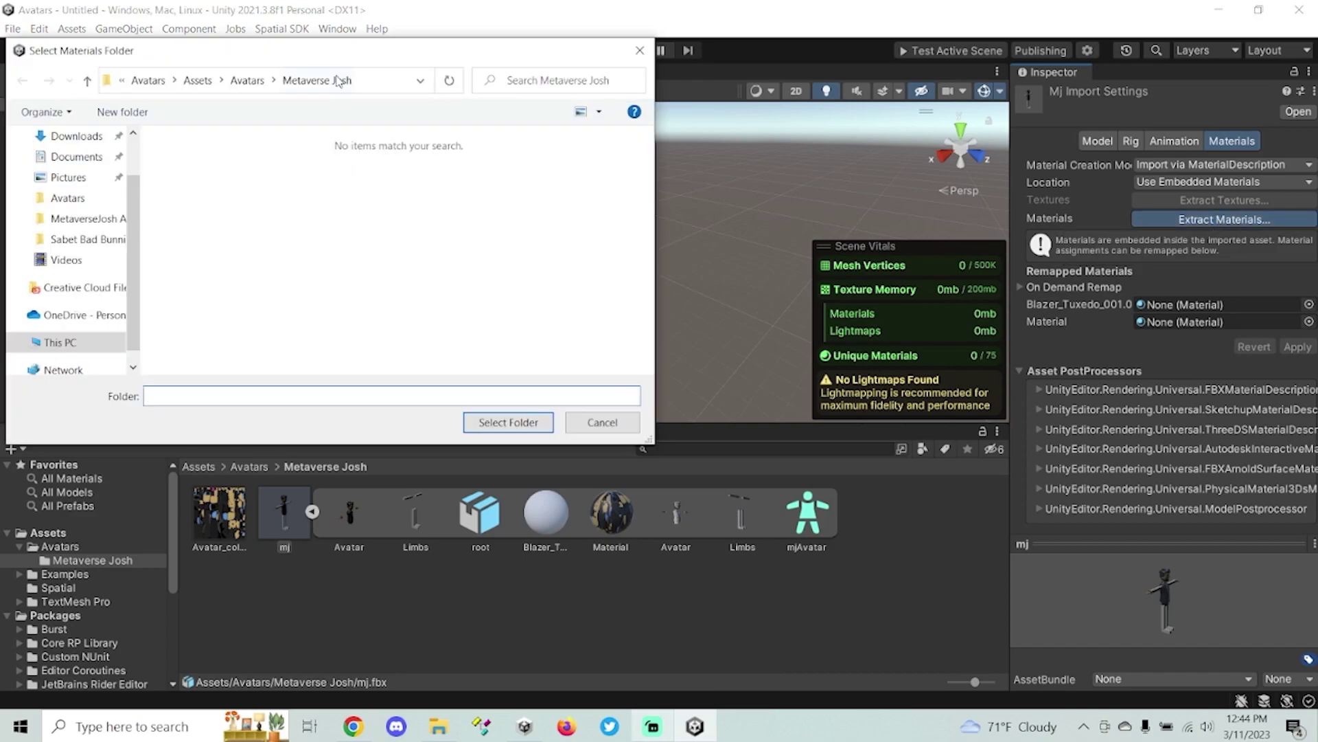
{"action": "left_click", "coordinate": [509, 422]}
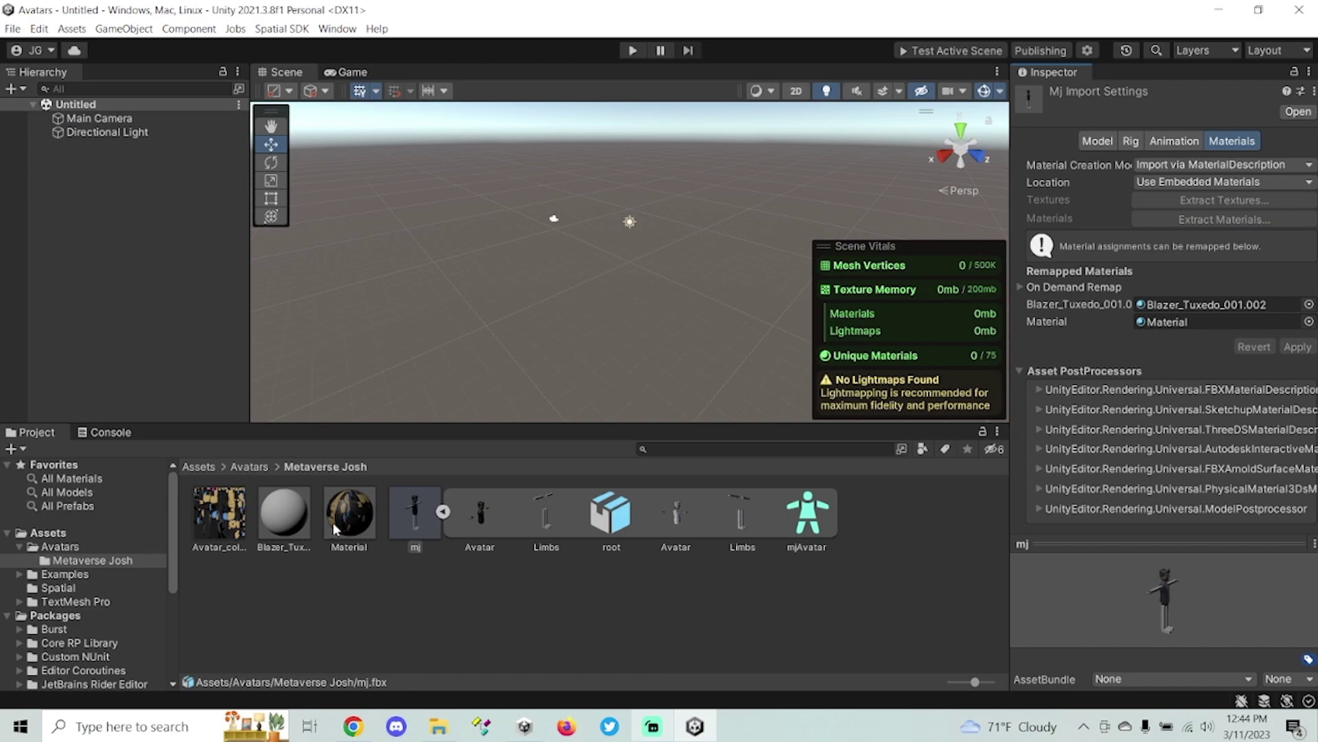
{"action": "left_click", "coordinate": [289, 530]}
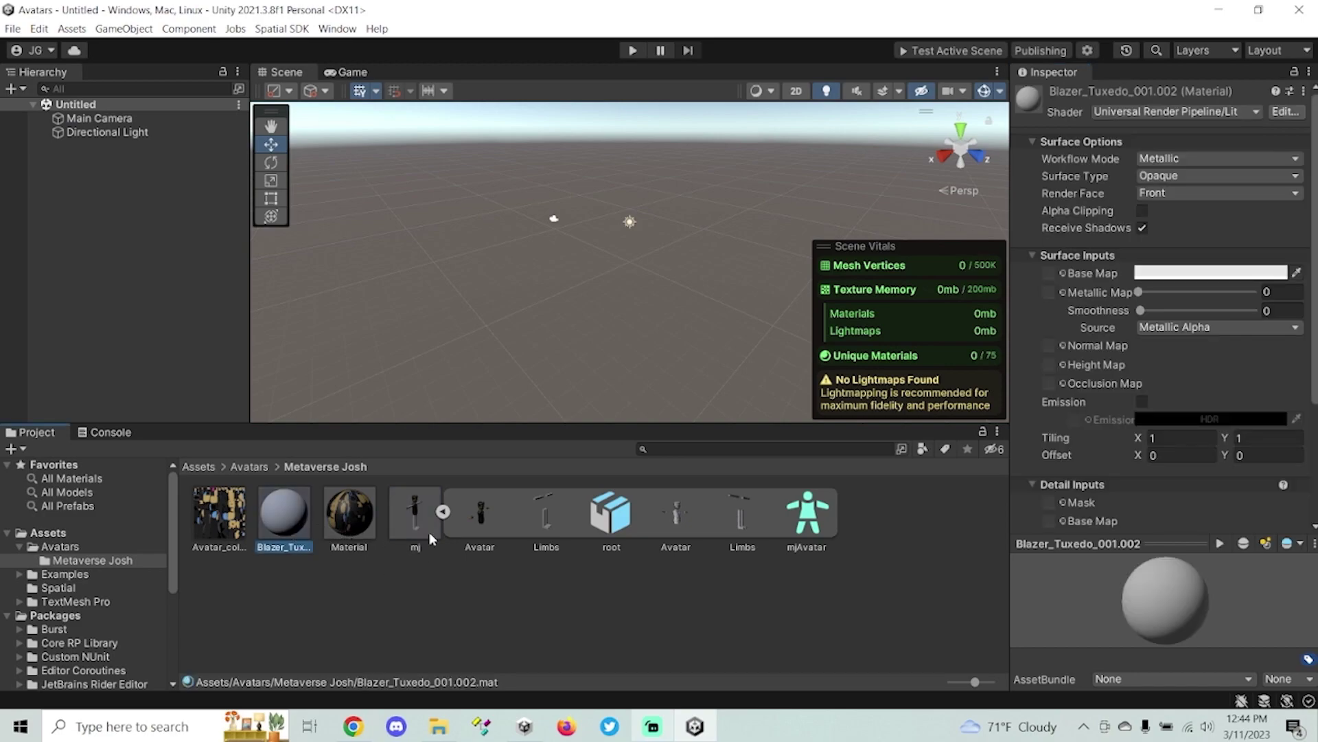
{"action": "left_click", "coordinate": [443, 513]}
{"action": "left_click", "coordinate": [230, 518]}
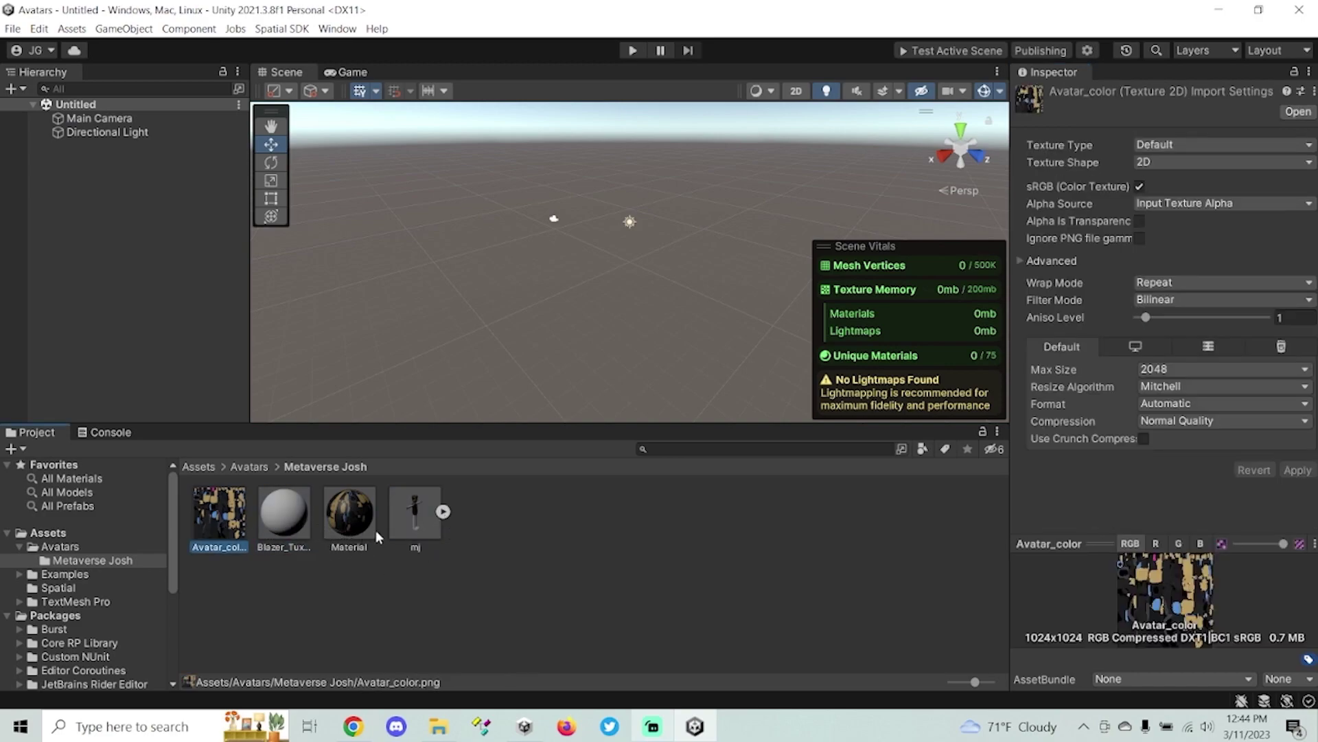
- Add the mj model to the scene, inspect it and its Limbs mesh up close, and select the root mj object
{"action": "left_click", "coordinate": [397, 526]}
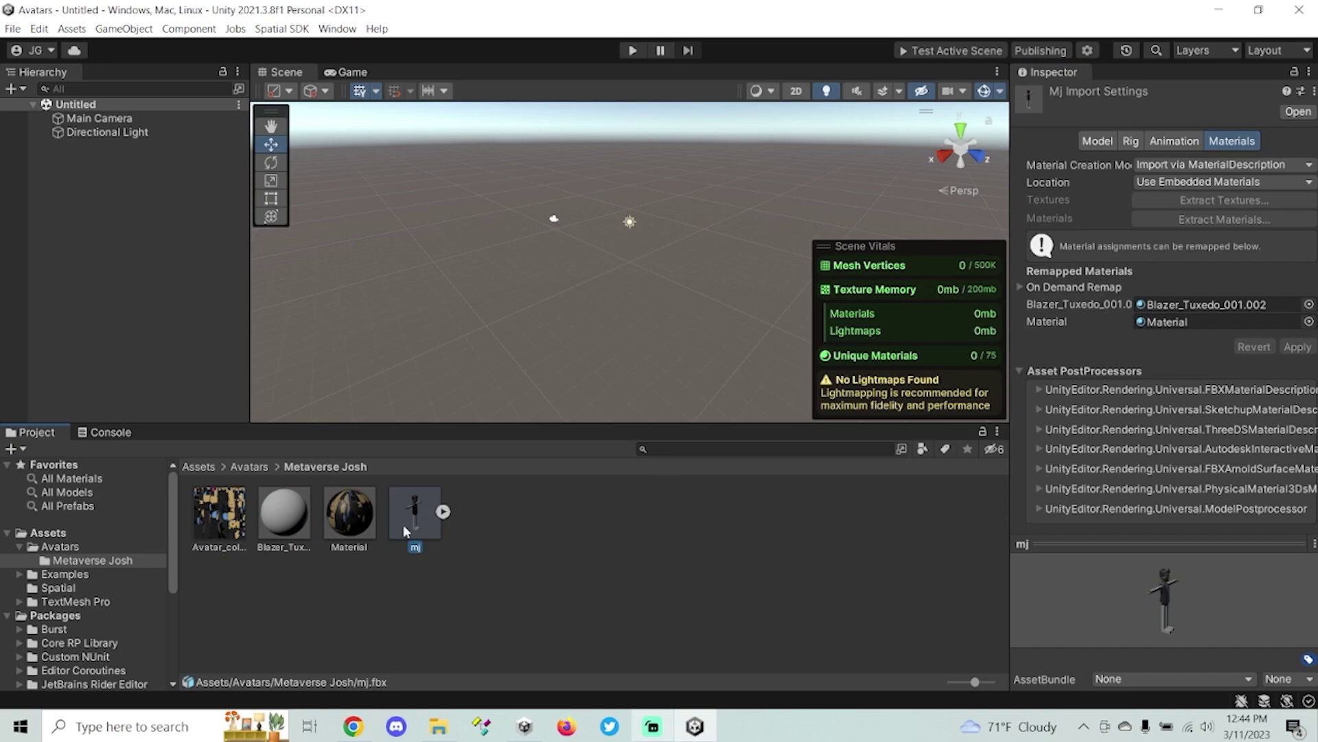
{"action": "left_click_drag", "start_coordinate": [416, 530], "coordinate": [190, 325]}
{"action": "scroll", "coordinate": [623, 302], "scroll_direction": "up", "scroll_amount": 5}
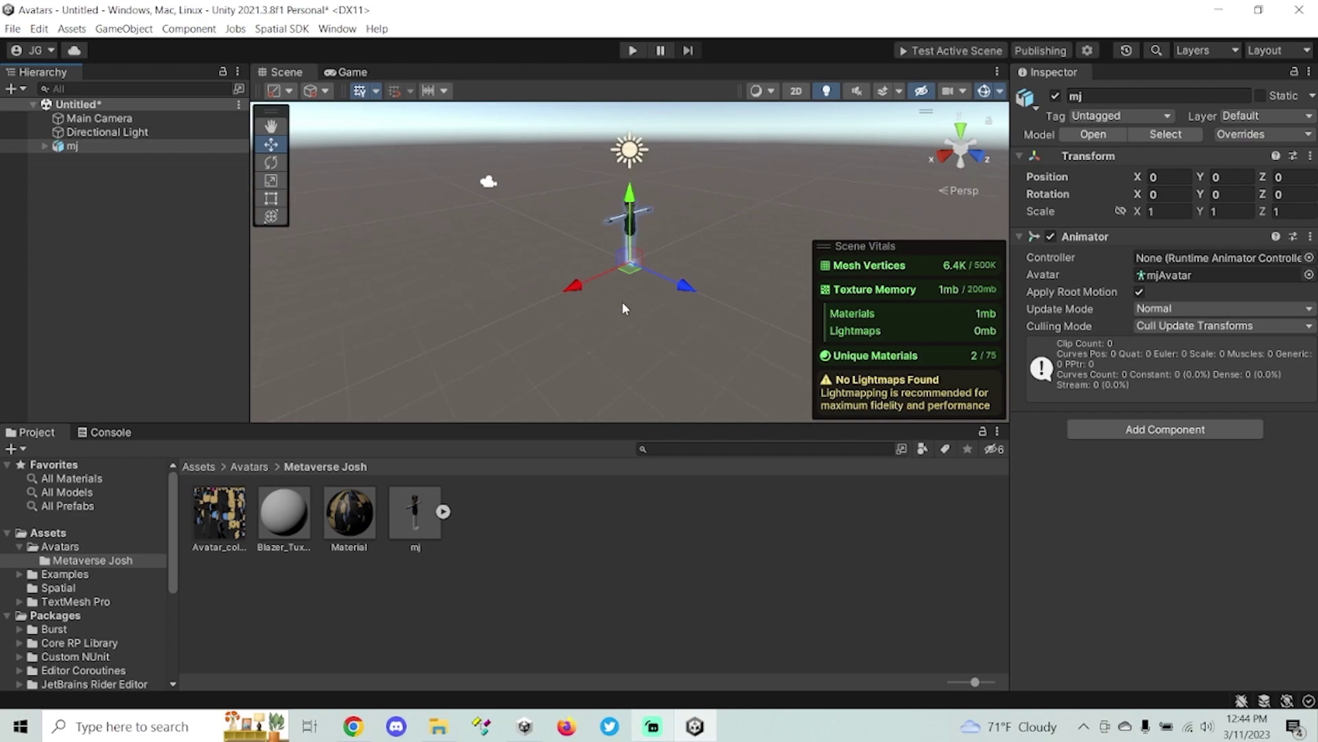
{"action": "middle_click_drag", "start_coordinate": [669, 267], "coordinate": [652, 205]}
{"action": "left_click_drag", "start_coordinate": [652, 205], "coordinate": [706, 304], "text": "alt"}
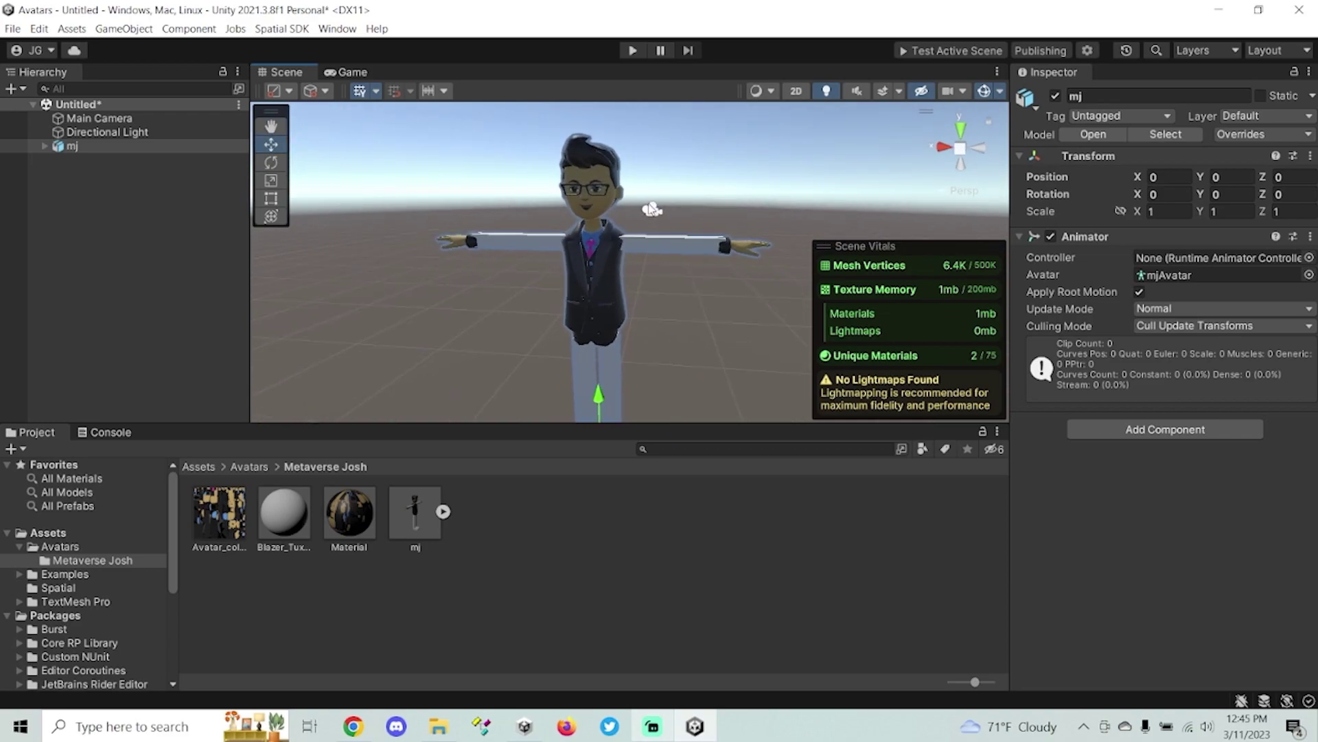
{"action": "left_click", "coordinate": [671, 255]}
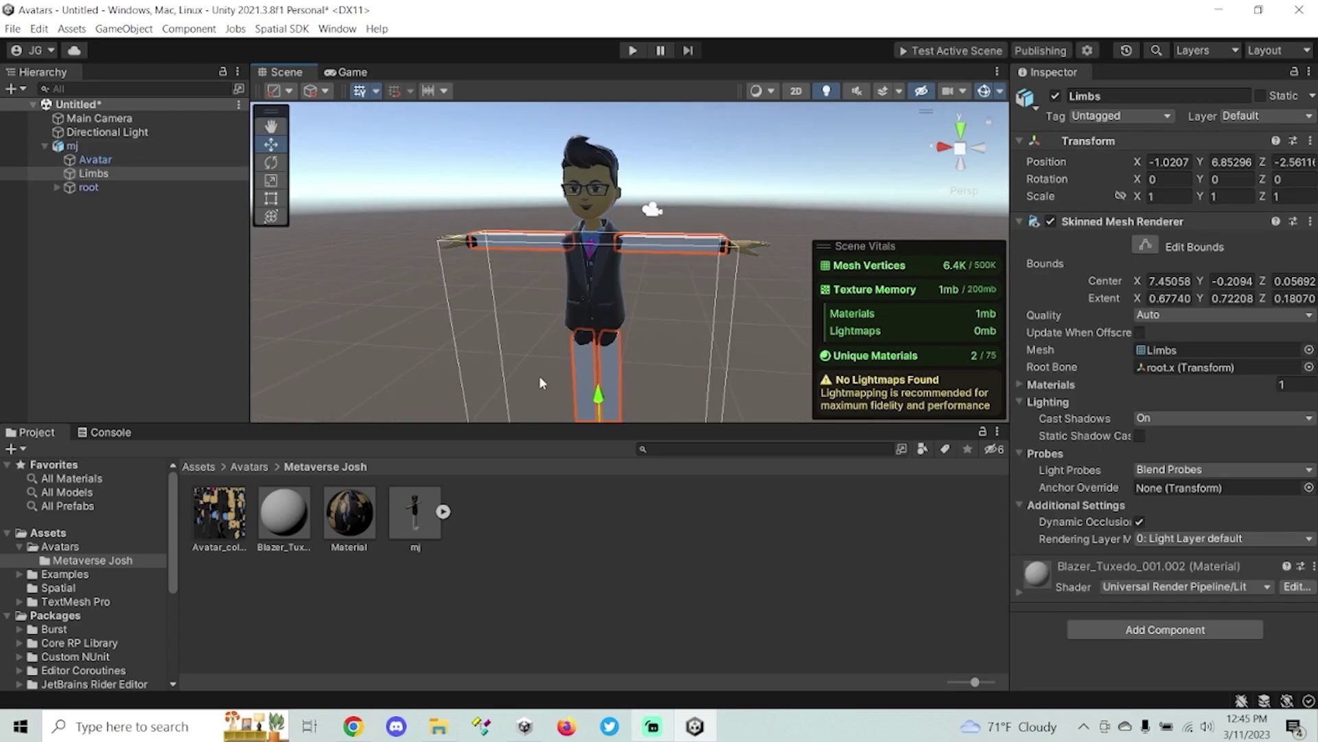
{"action": "left_click", "coordinate": [81, 147]}
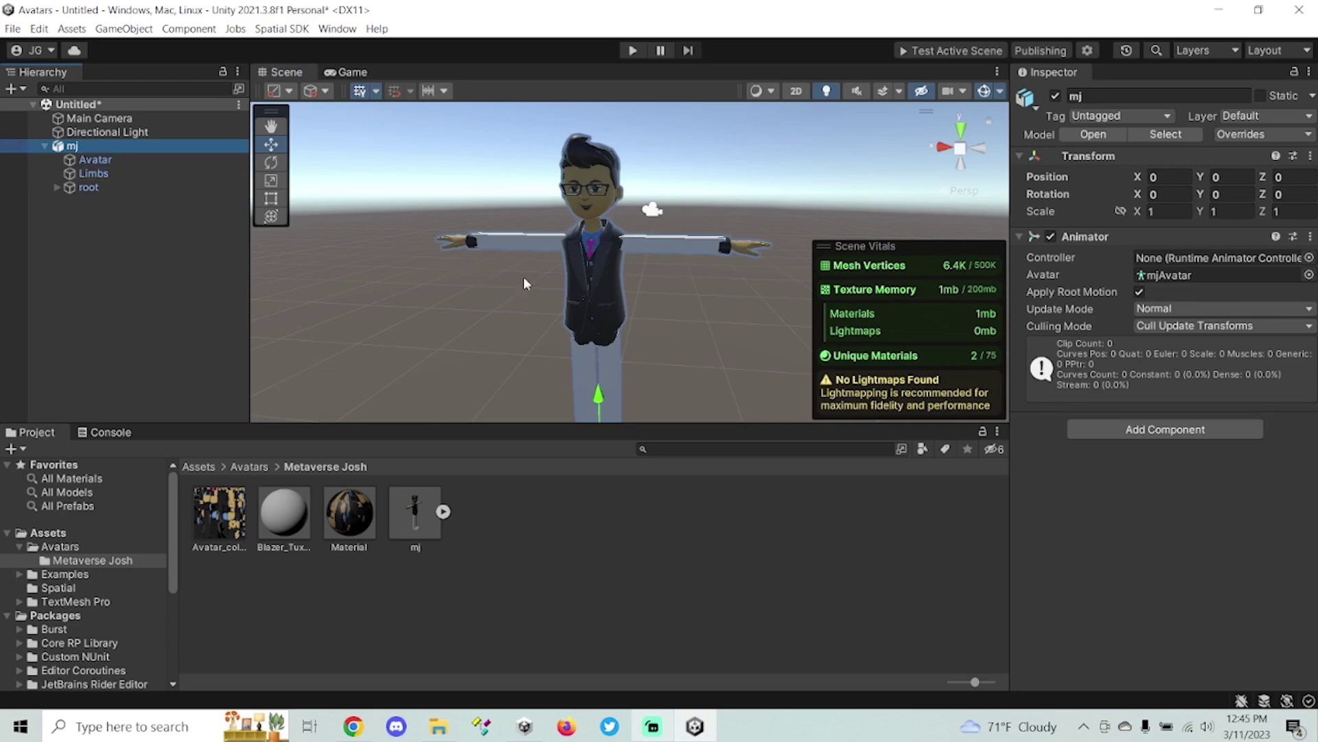
- Unpack the mj model's prefab instance completely and delete its Limbs mesh
{"action": "left_click_drag", "start_coordinate": [523, 277], "coordinate": [616, 361], "text": "alt"}
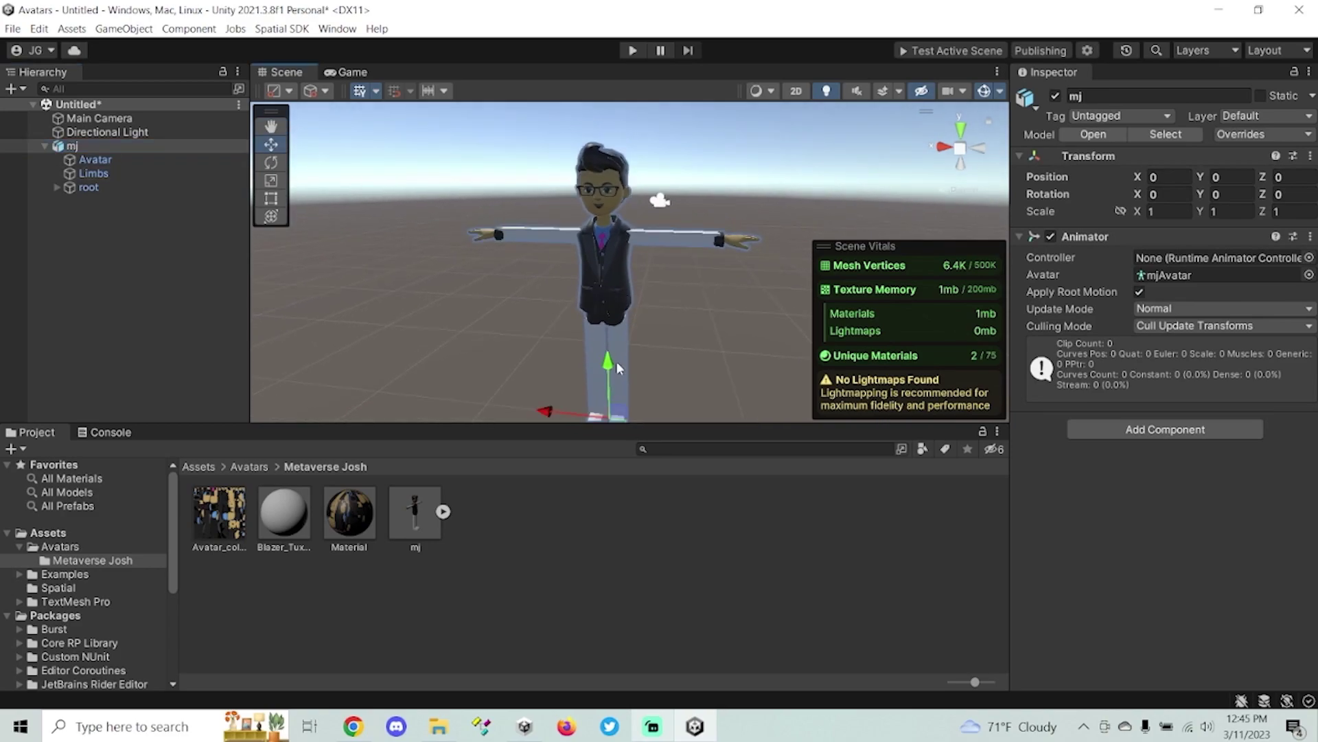
{"action": "right_click", "coordinate": [158, 146]}
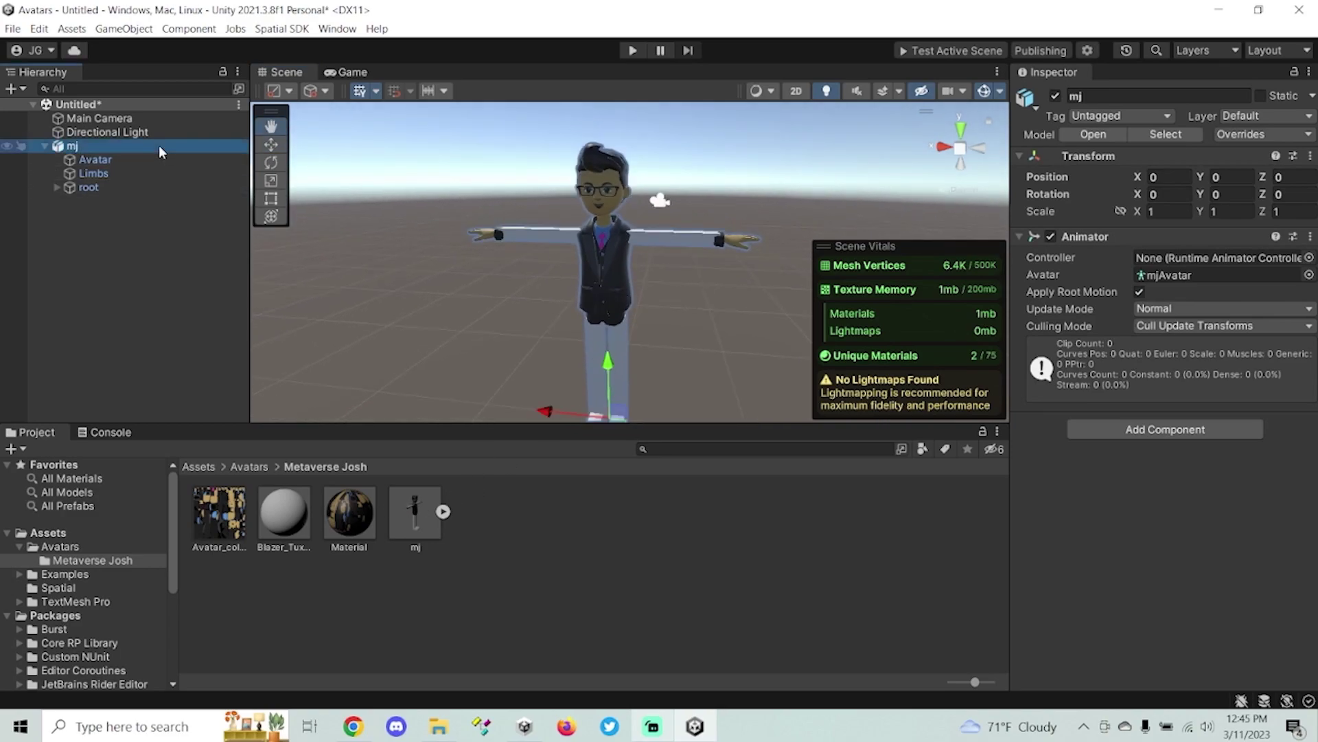
{"action": "mouse_move", "coordinate": [258, 326]}
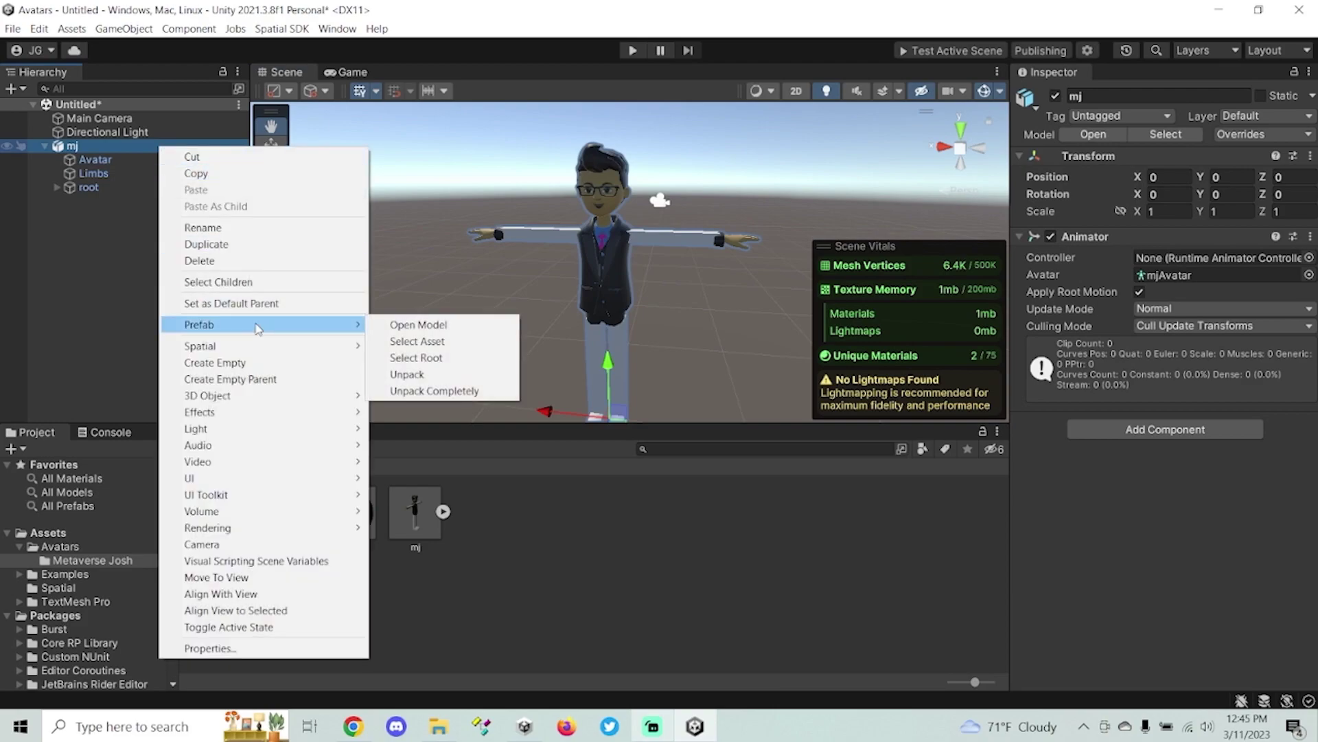
{"action": "left_click", "coordinate": [395, 390]}
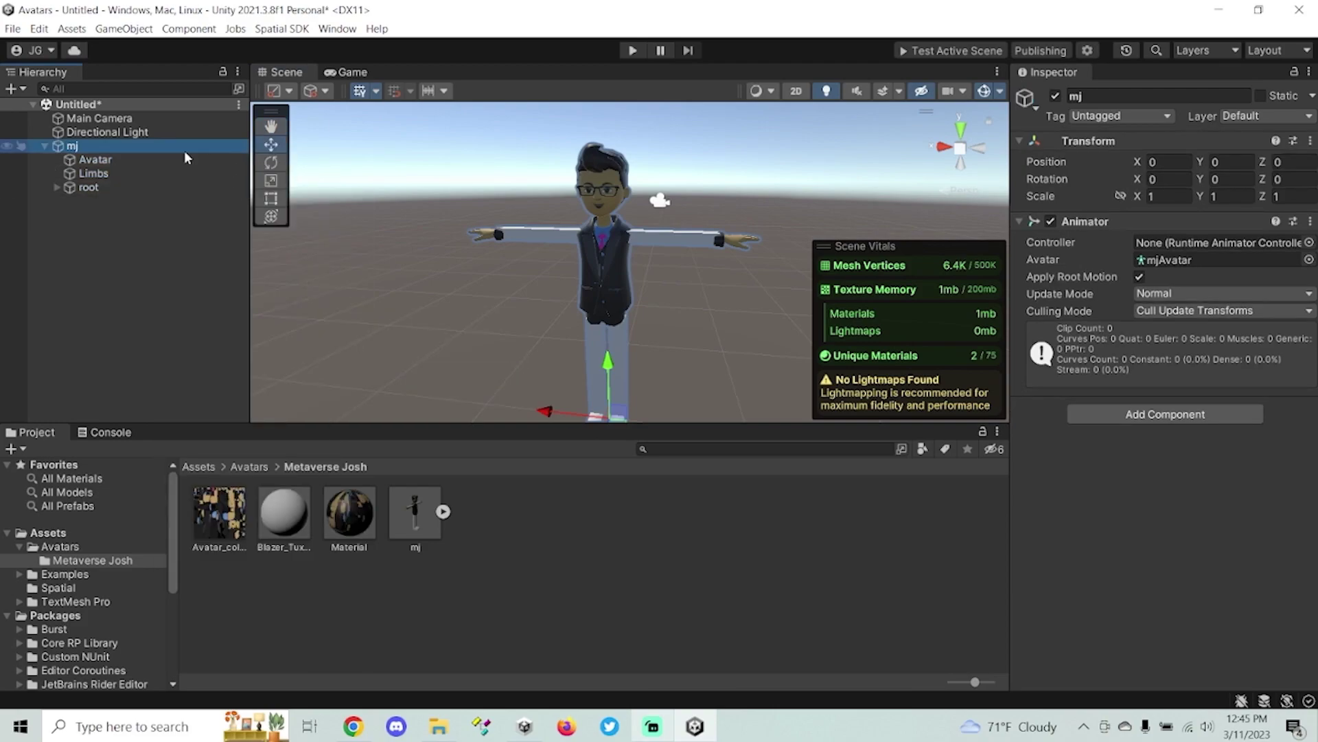
{"action": "left_click", "coordinate": [140, 172]}
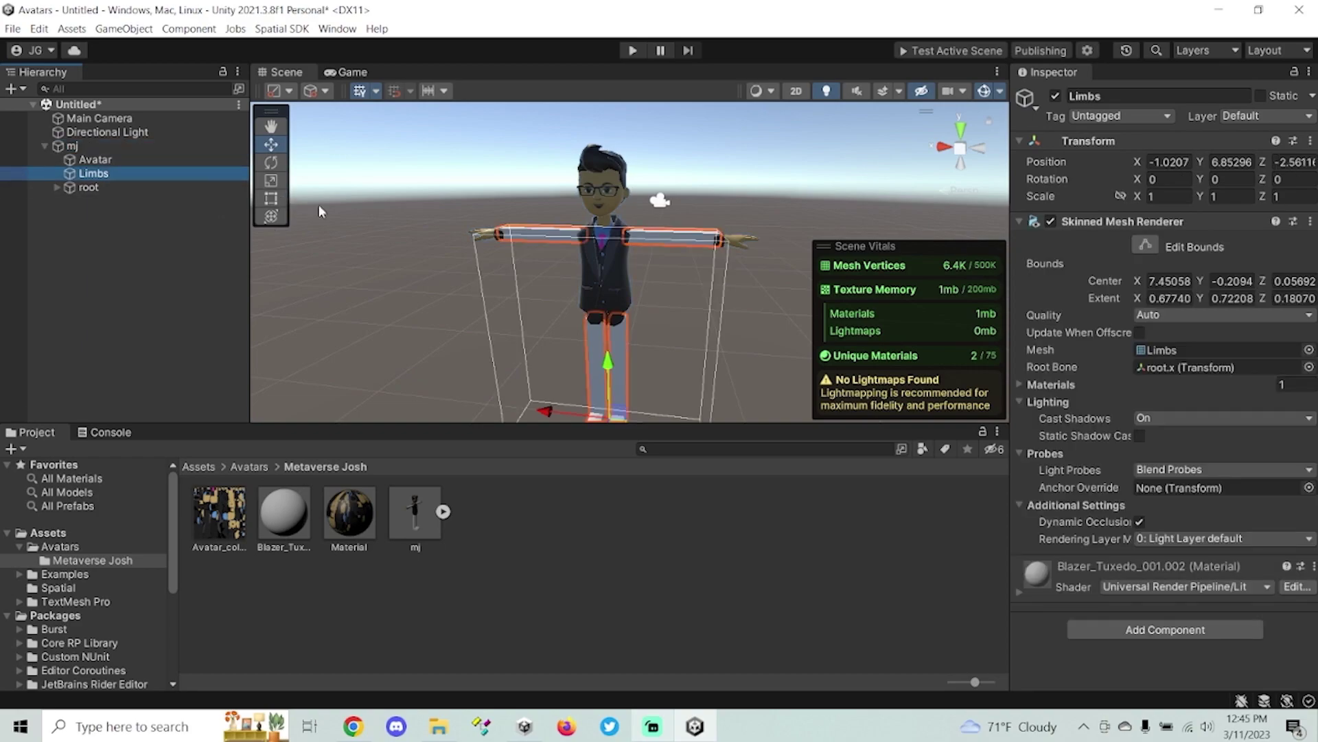
{"action": "key", "text": "Delete"}
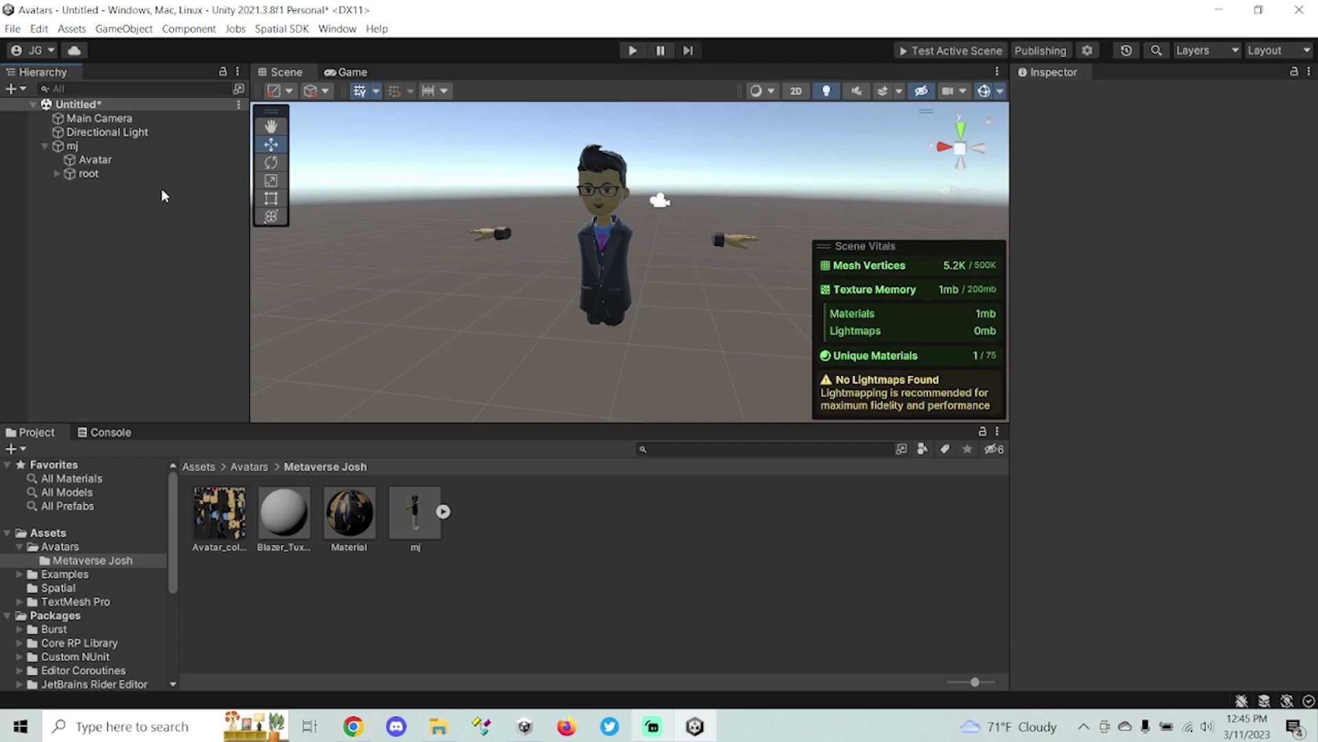
- Check the mj object's remaining parts, and reduce the smoothness of the Material asset to 0.025
{"action": "left_click", "coordinate": [606, 254]}
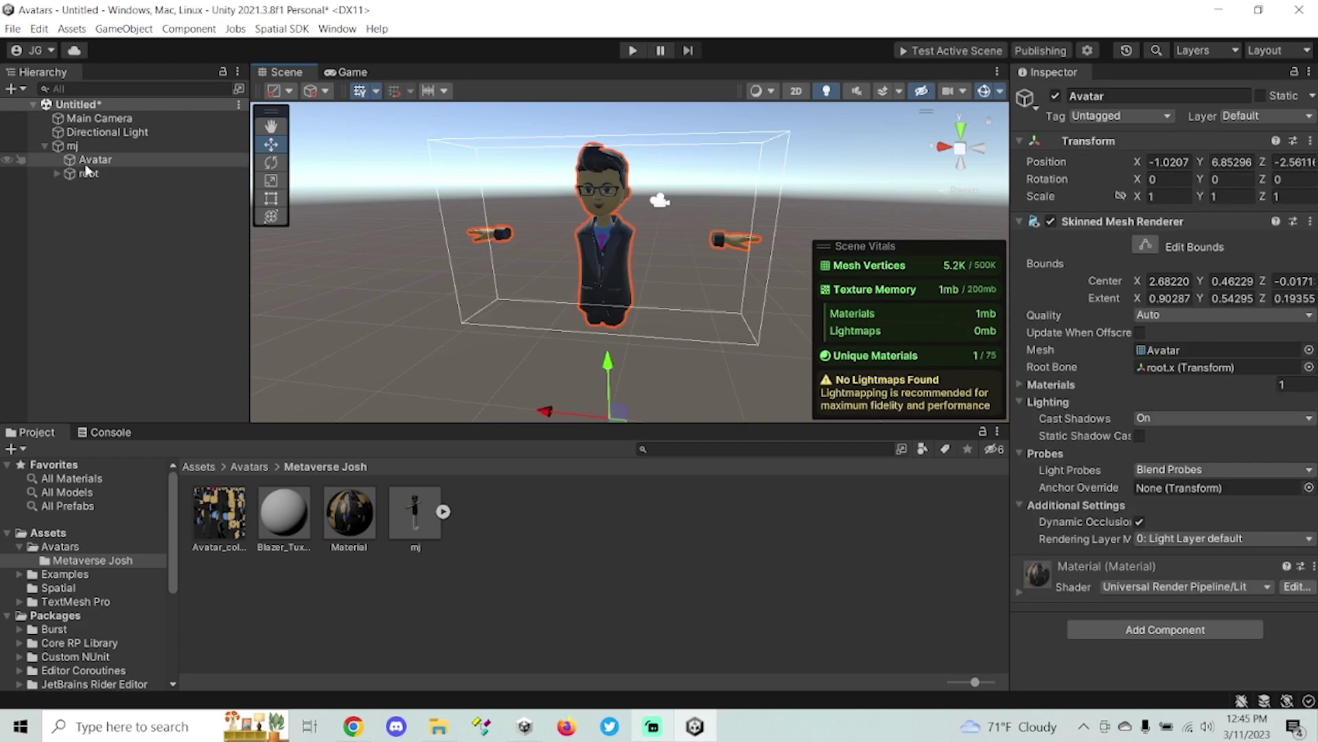
{"action": "left_click", "coordinate": [56, 173]}
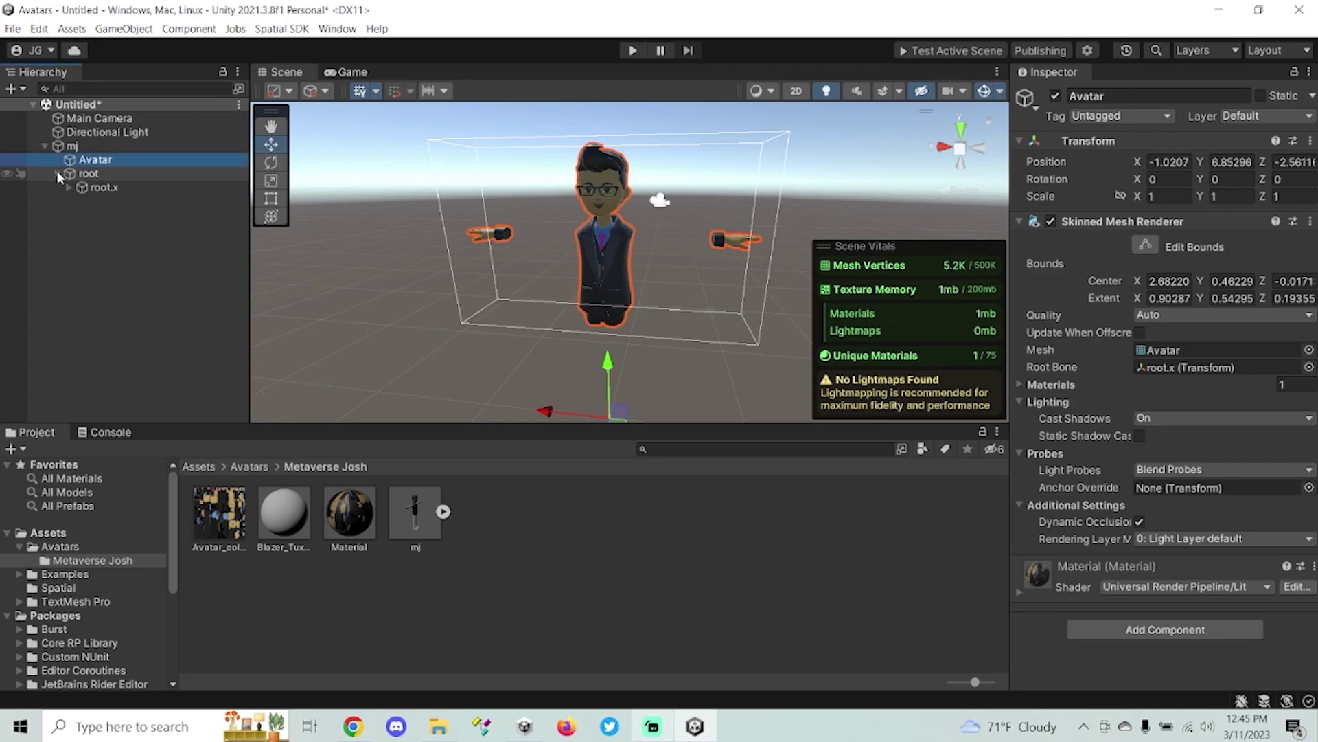
{"action": "left_click", "coordinate": [73, 146]}
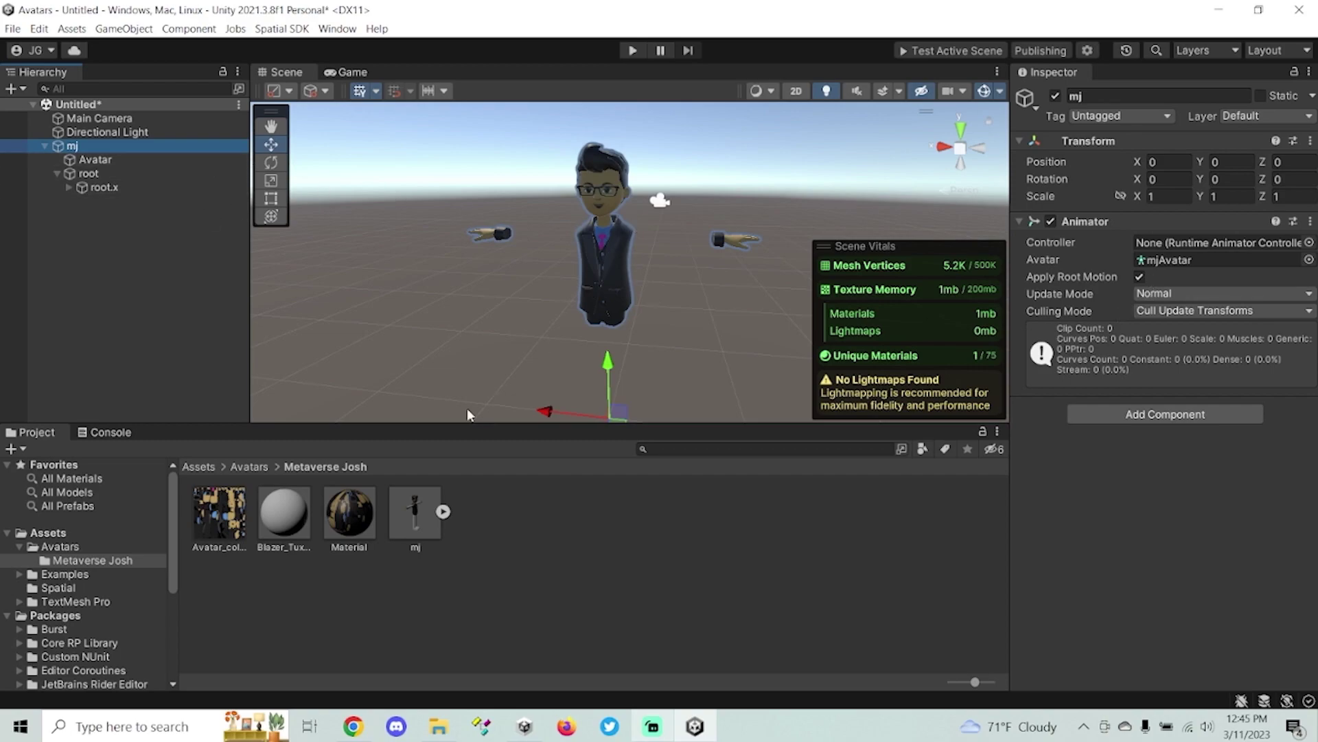
{"action": "left_click", "coordinate": [365, 511]}
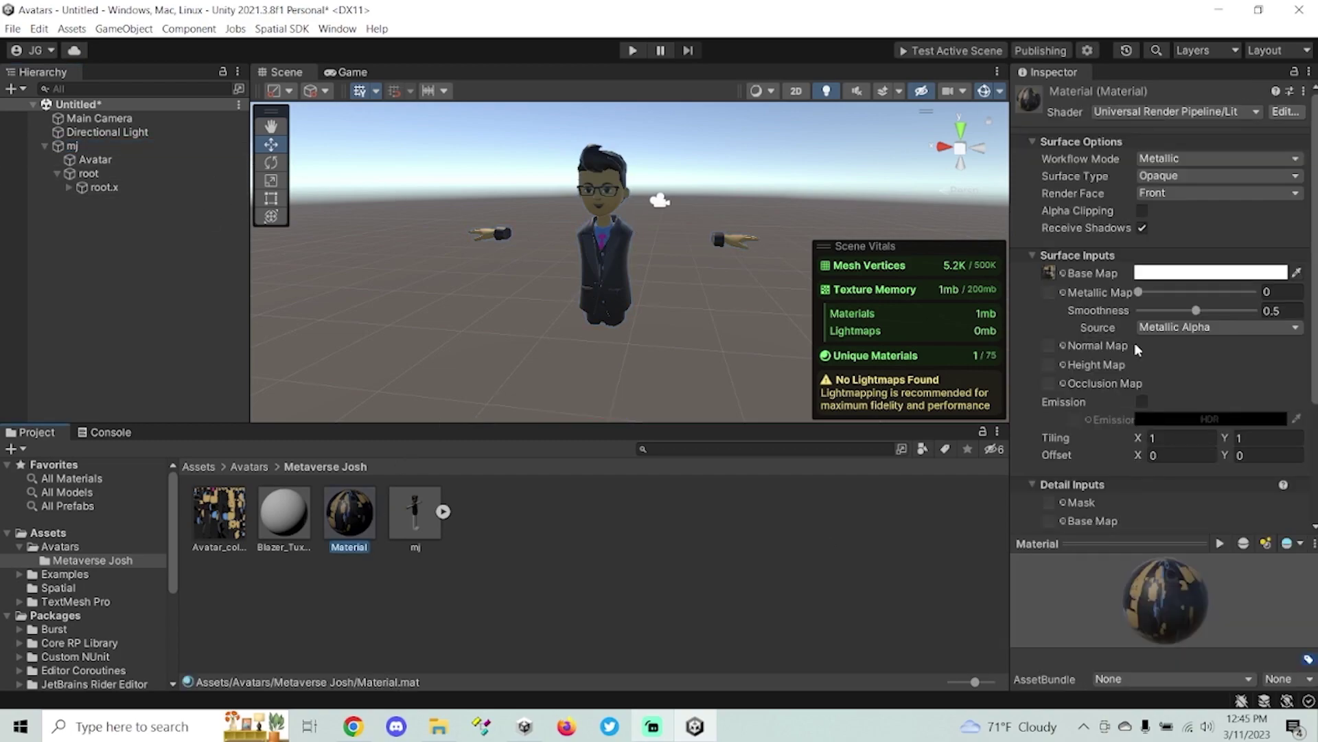
{"action": "left_click_drag", "start_coordinate": [1195, 311], "coordinate": [1144, 320]}
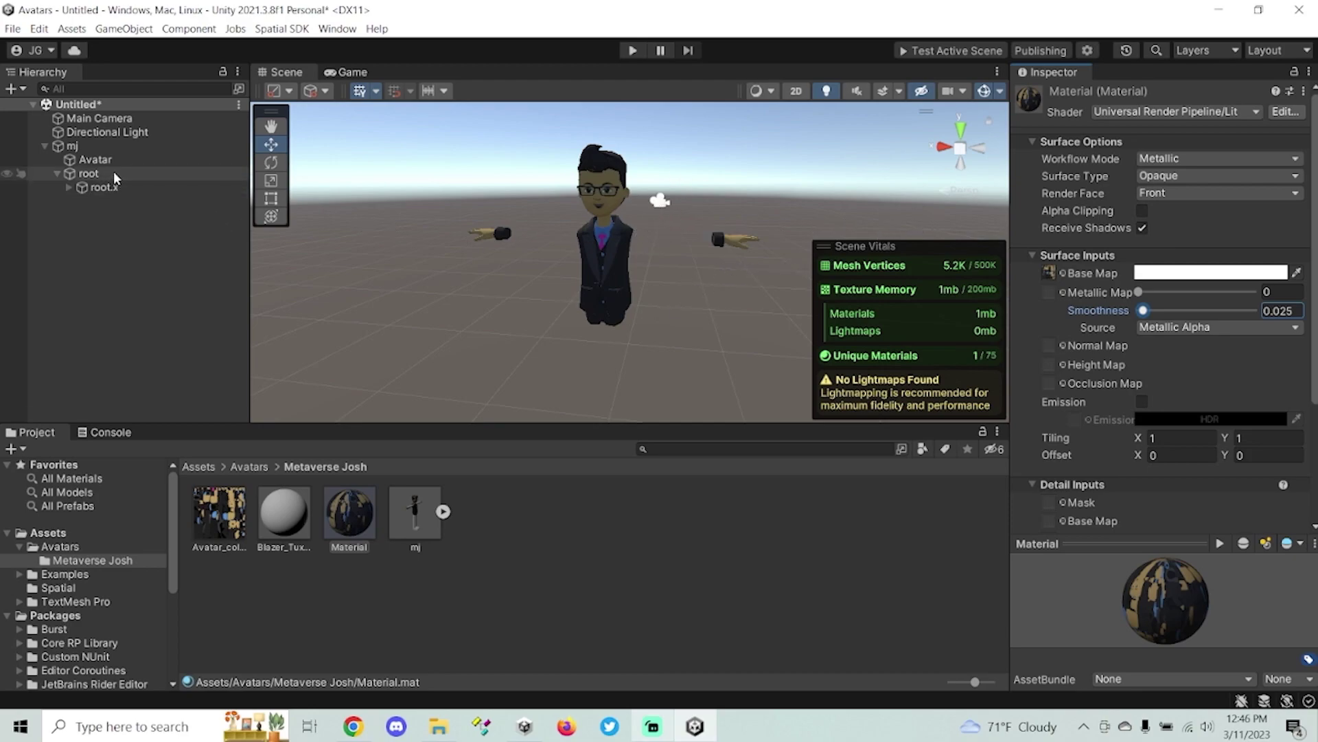
- Scale the root mj object to 1.2 on the X, Y and Z axes
{"action": "left_click", "coordinate": [113, 144]}
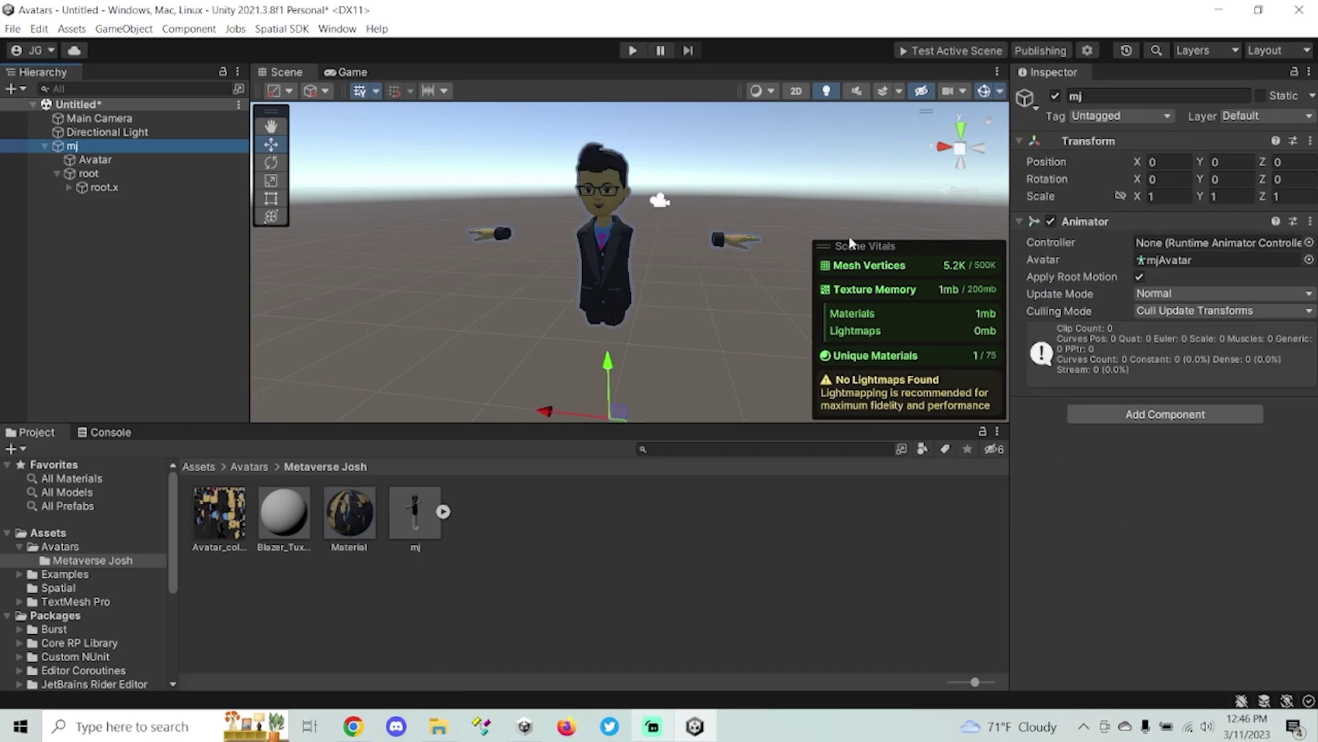
{"action": "left_click", "coordinate": [1177, 197]}
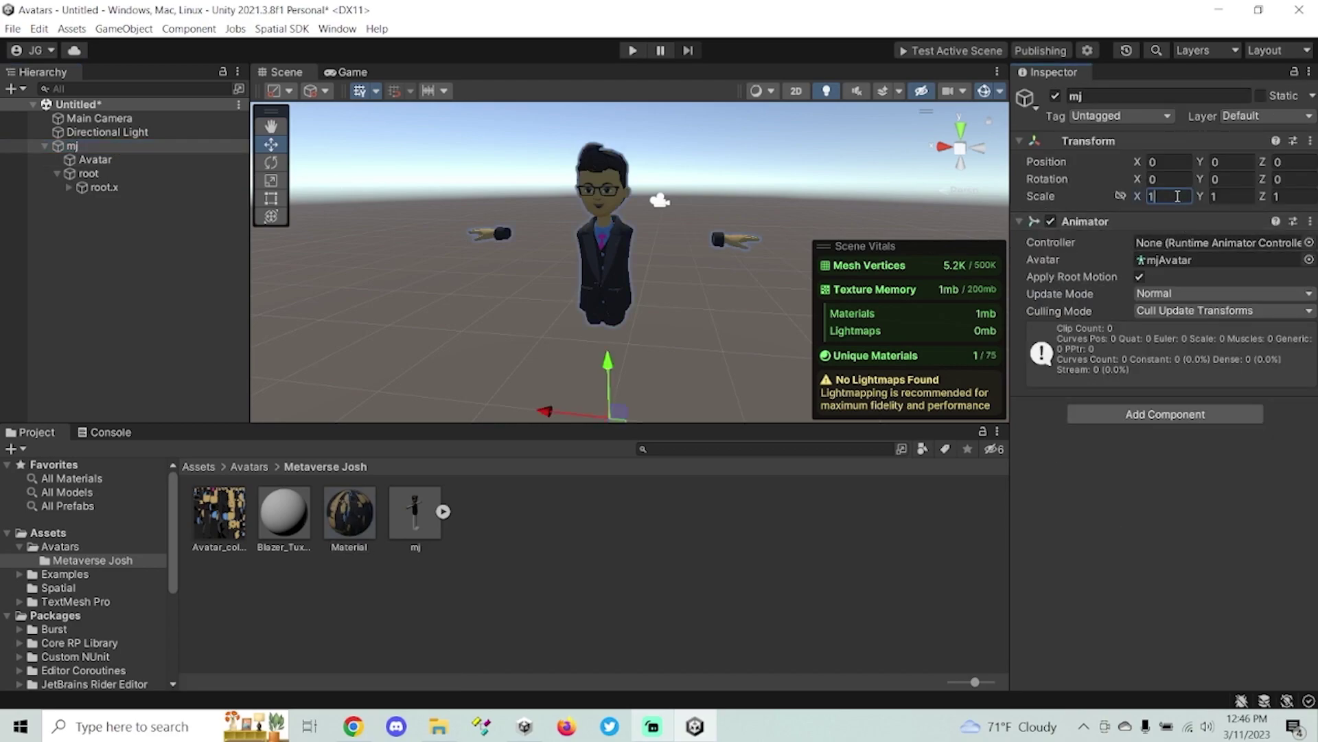
{"action": "type", "text": ".2"}
{"action": "key", "text": "Tab"}
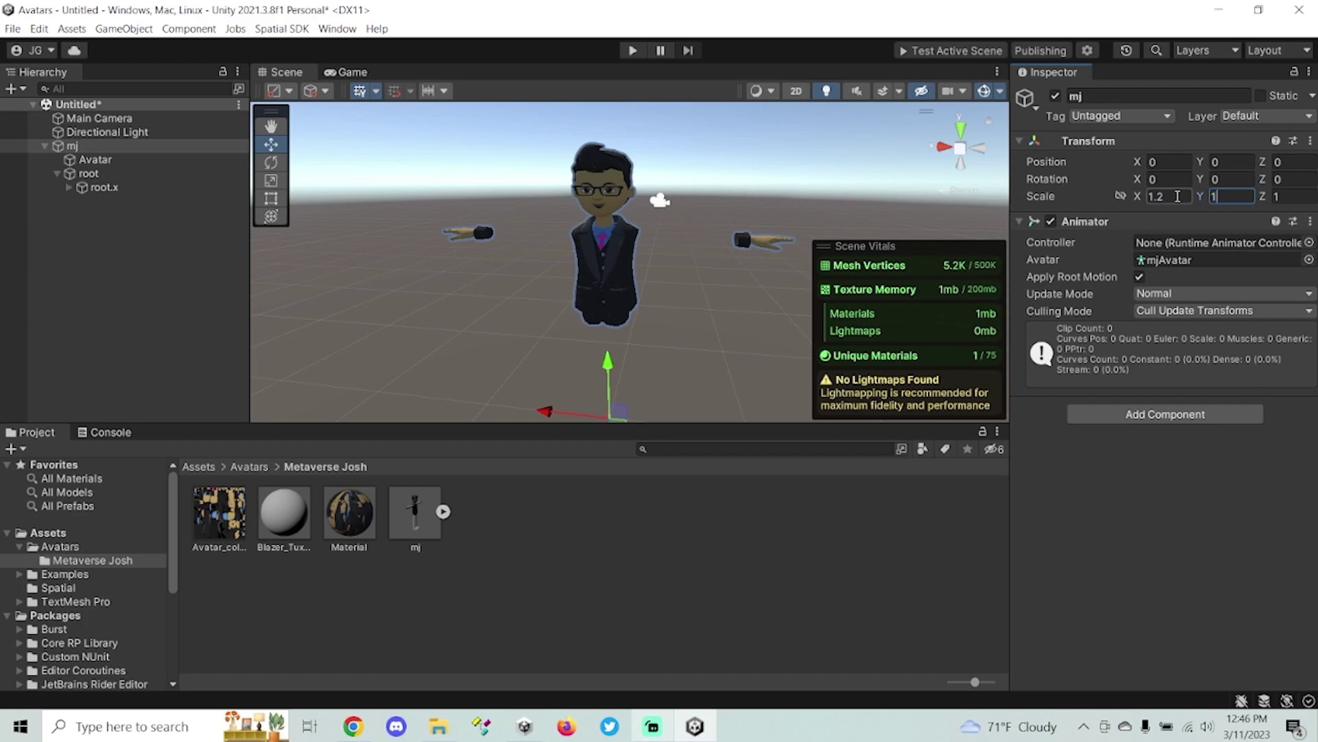
{"action": "type", "text": "1.2"}
{"action": "key", "text": "Tab"}
{"action": "type", "text": "1.2"}
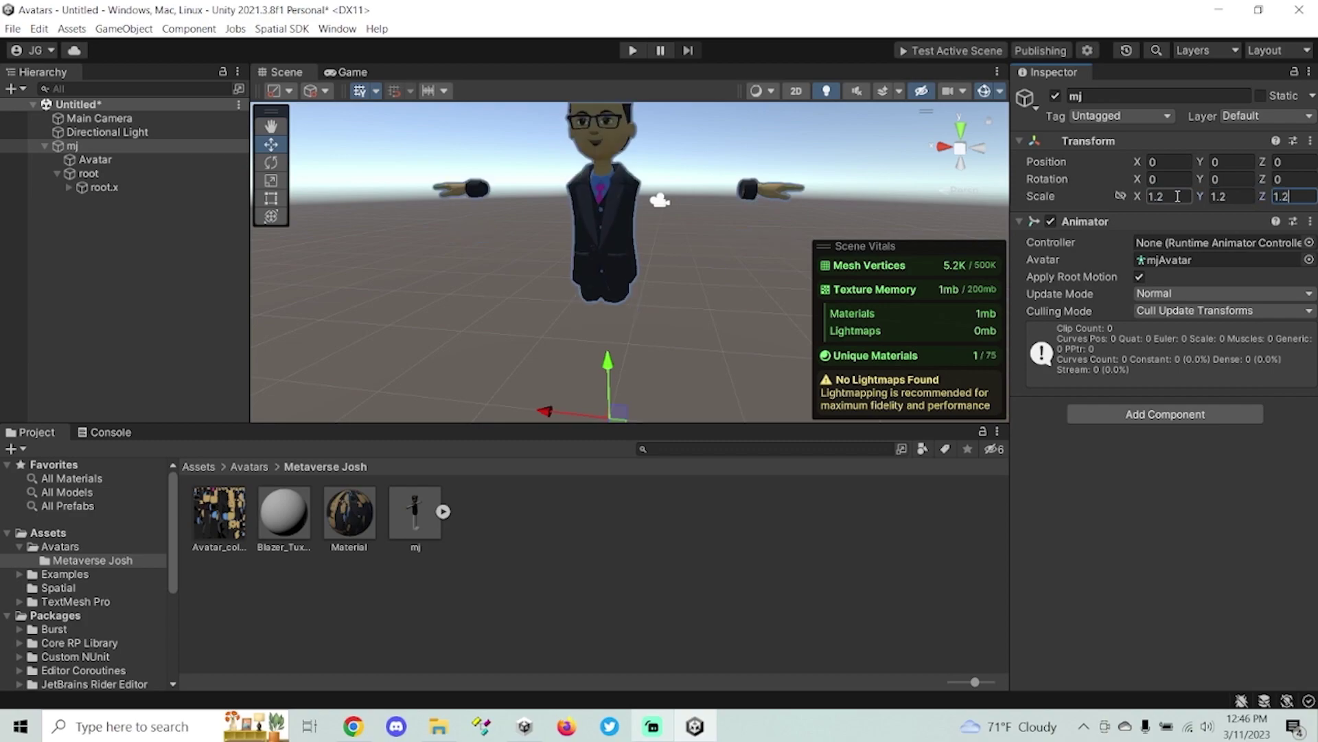
{"action": "right_click_drag", "start_coordinate": [711, 243], "coordinate": [762, 223]}
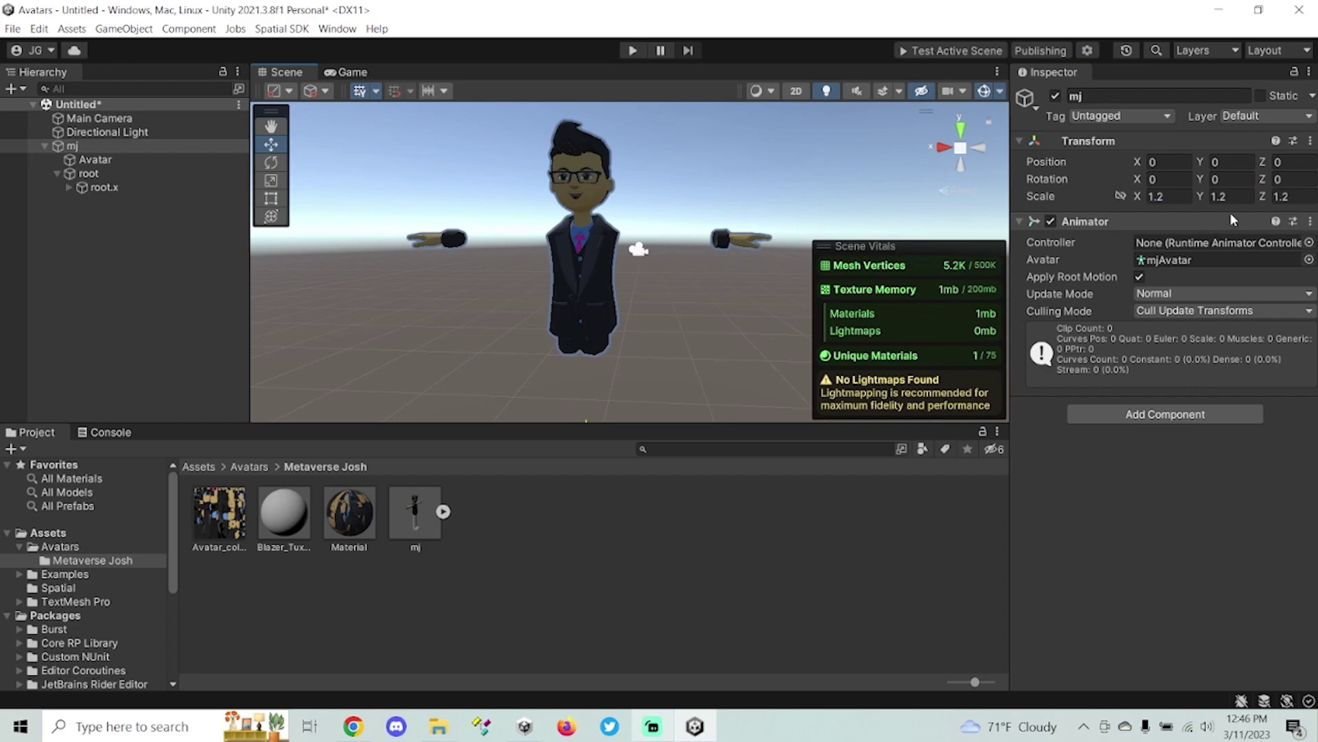
- Add the Spatial Avatar component to the root mj object
{"action": "left_click", "coordinate": [537, 329]}
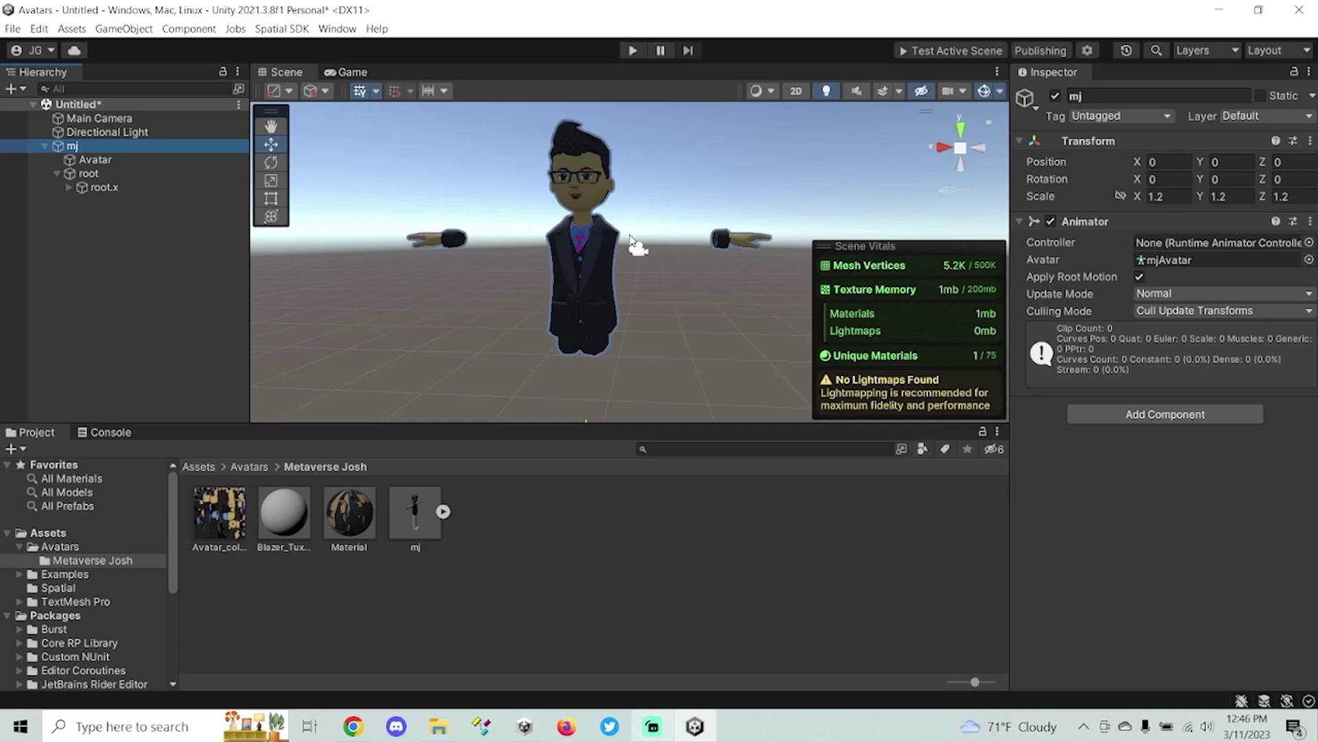
{"action": "left_click", "coordinate": [114, 146]}
{"action": "key", "text": "Return"}
{"action": "key", "text": "Down"}
{"action": "key", "text": "Down"}
{"action": "key", "text": "Up"}
{"action": "key", "text": "Up"}
{"action": "key", "text": "Up"}
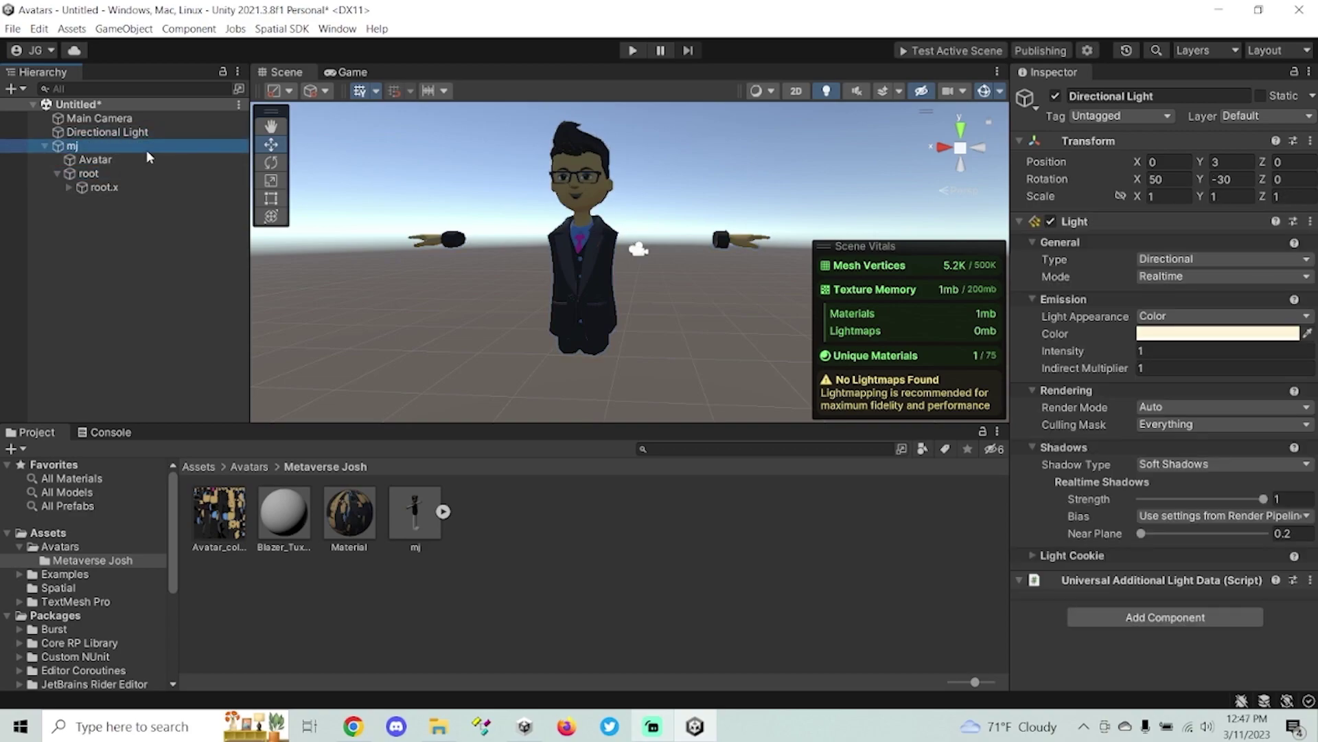
{"action": "key", "text": "Down"}
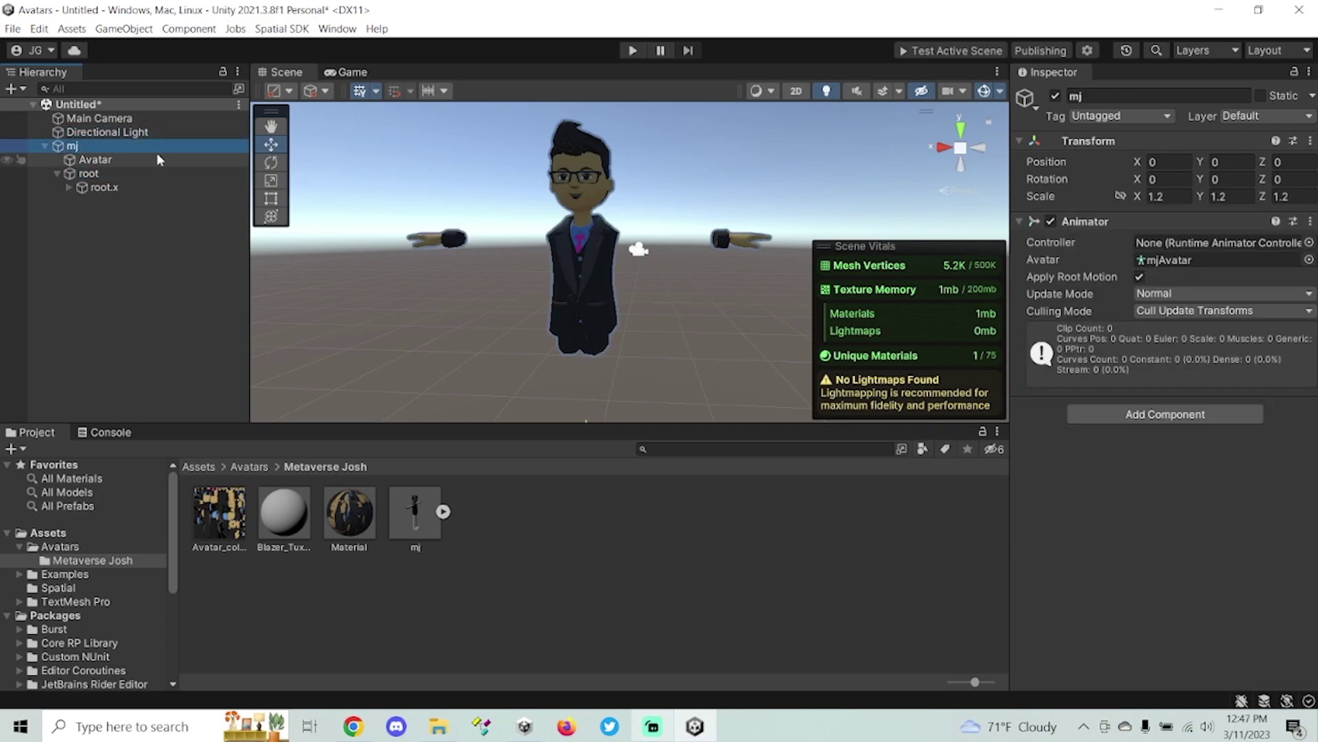
{"action": "left_click", "coordinate": [1150, 414]}
{"action": "left_click", "coordinate": [1142, 475]}
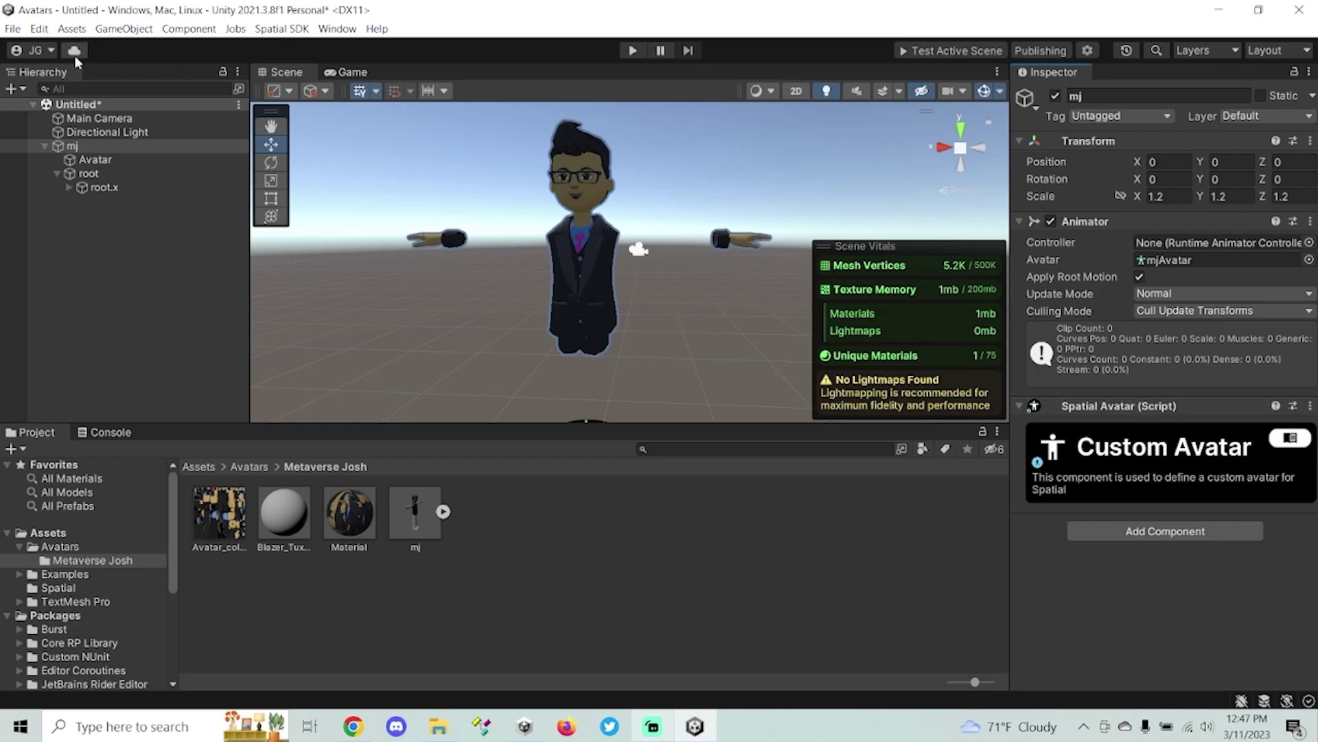
- Save the mj scene object as a prefab in the Metaverse Josh folder
{"action": "left_click", "coordinate": [86, 145]}
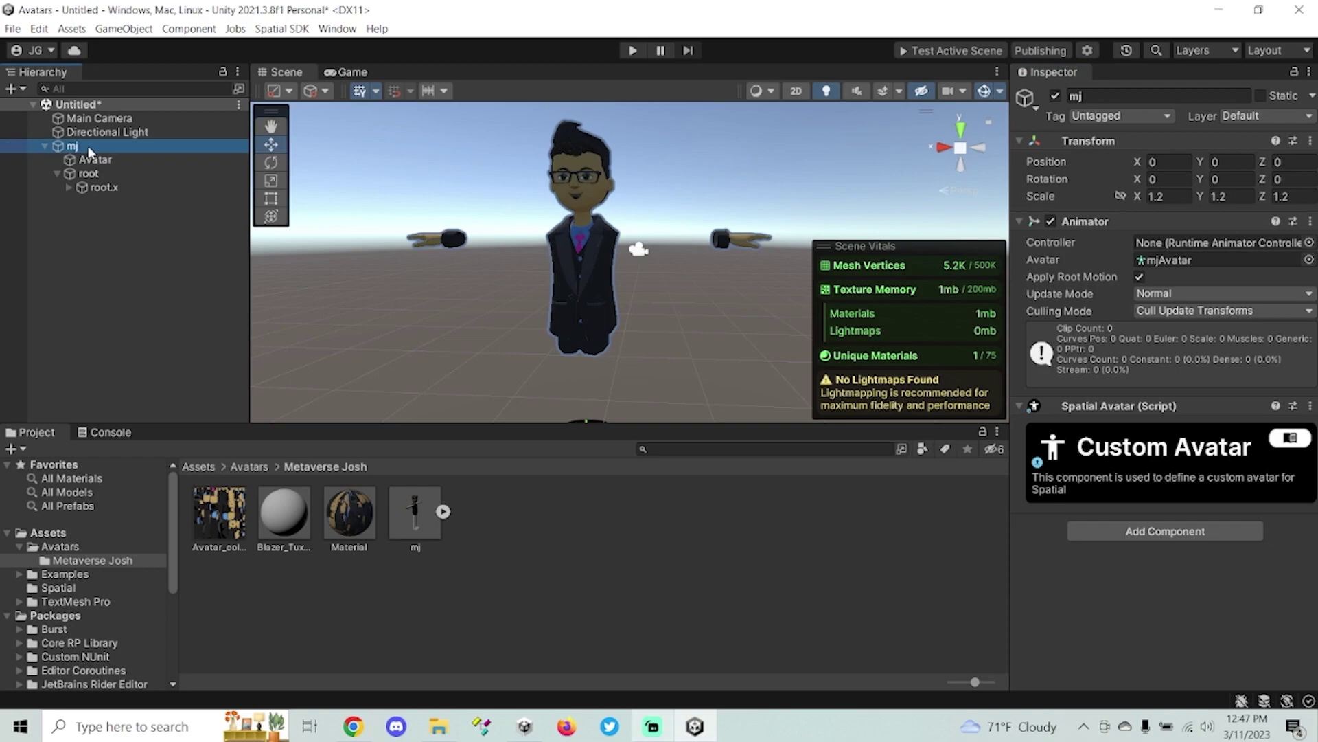
{"action": "left_click_drag", "start_coordinate": [89, 152], "coordinate": [547, 548]}
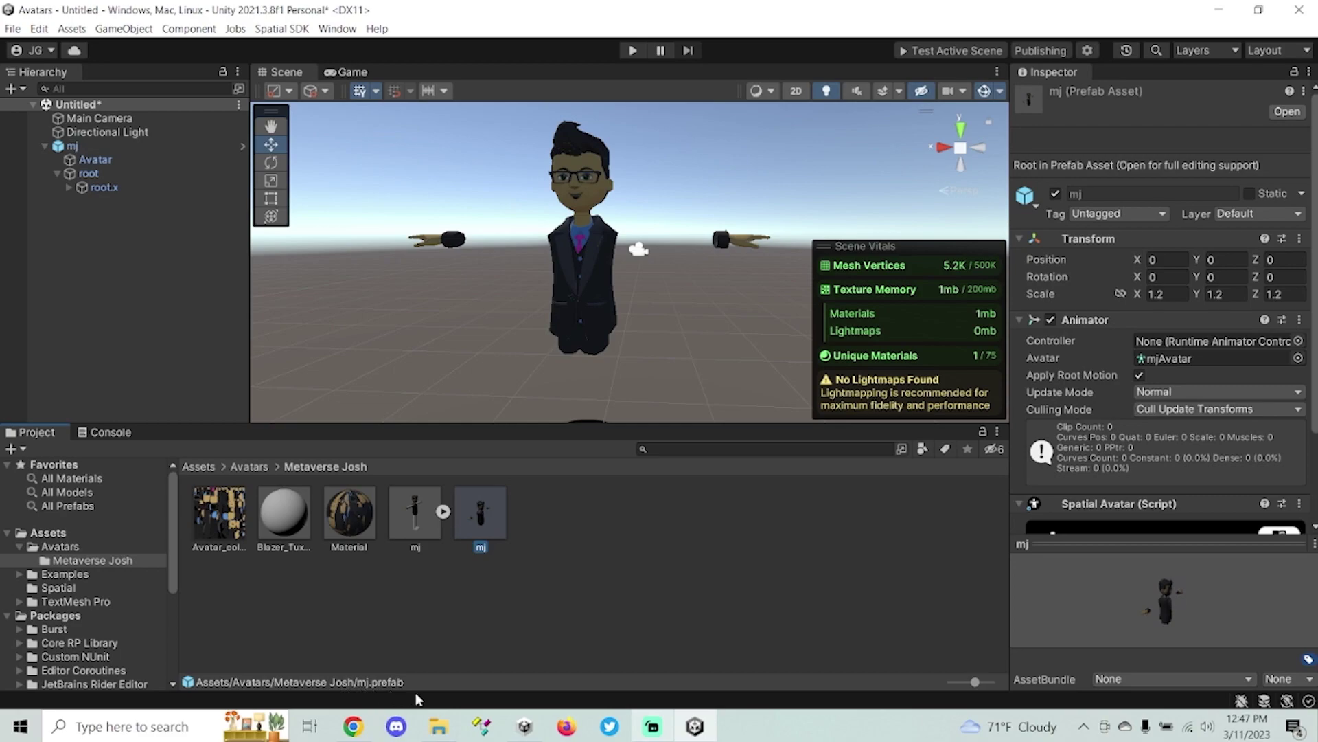
{"action": "left_click", "coordinate": [463, 673]}
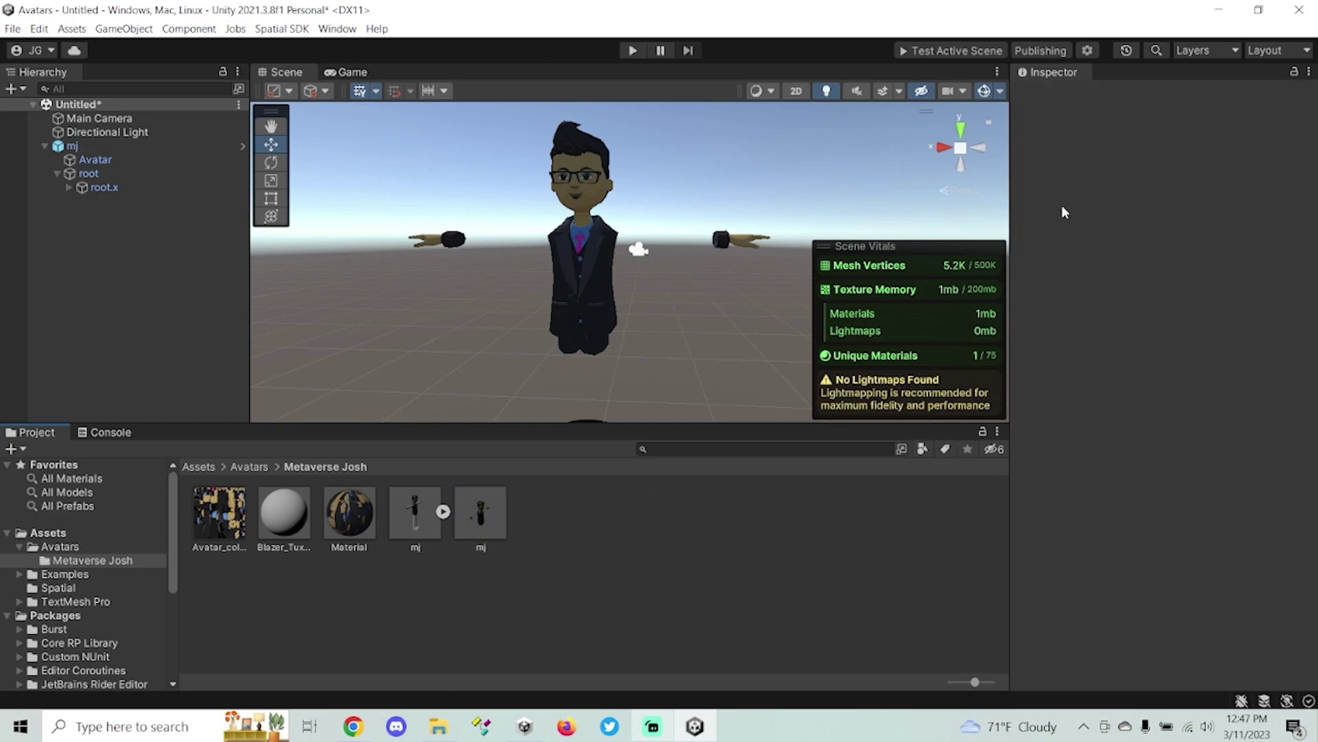
- Open the Spatial Portal's project configuration, dock it beside the Inspector and expand the Default template variant
{"action": "left_click", "coordinate": [1089, 50]}
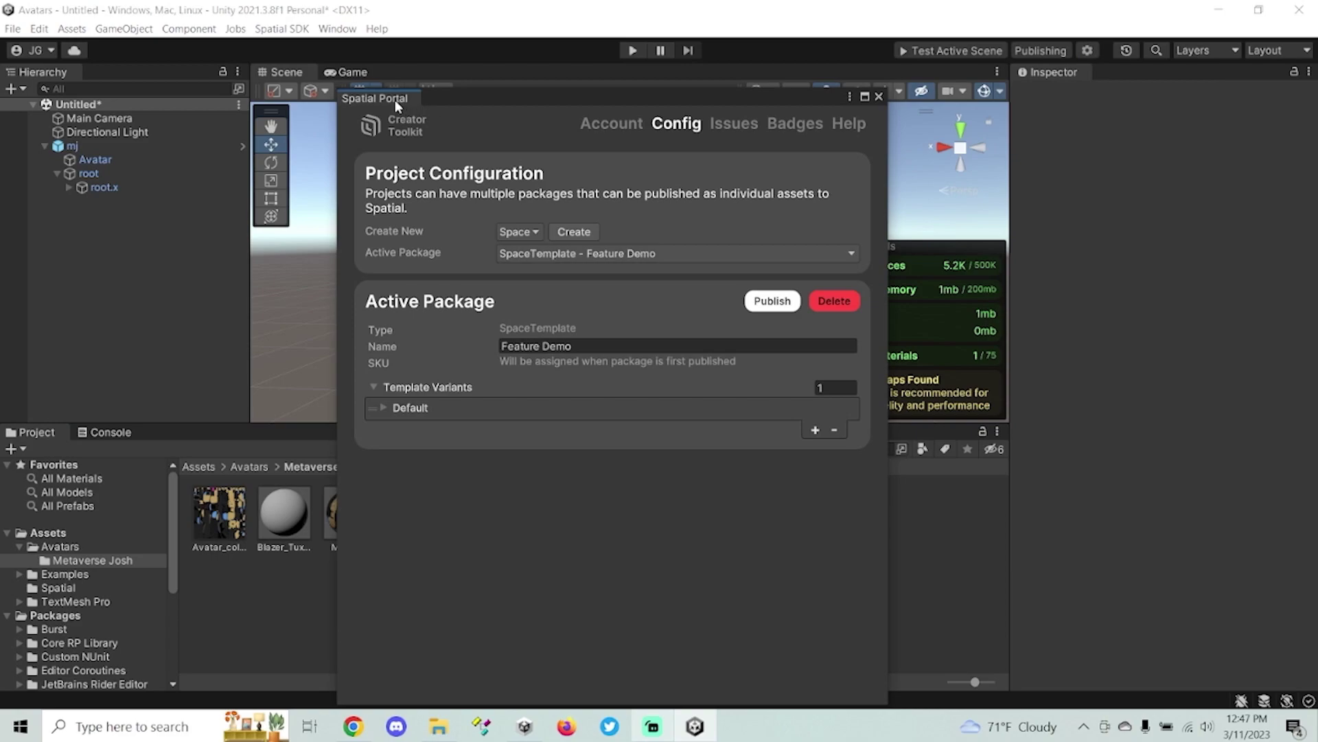
{"action": "left_click_drag", "start_coordinate": [385, 98], "coordinate": [1119, 80]}
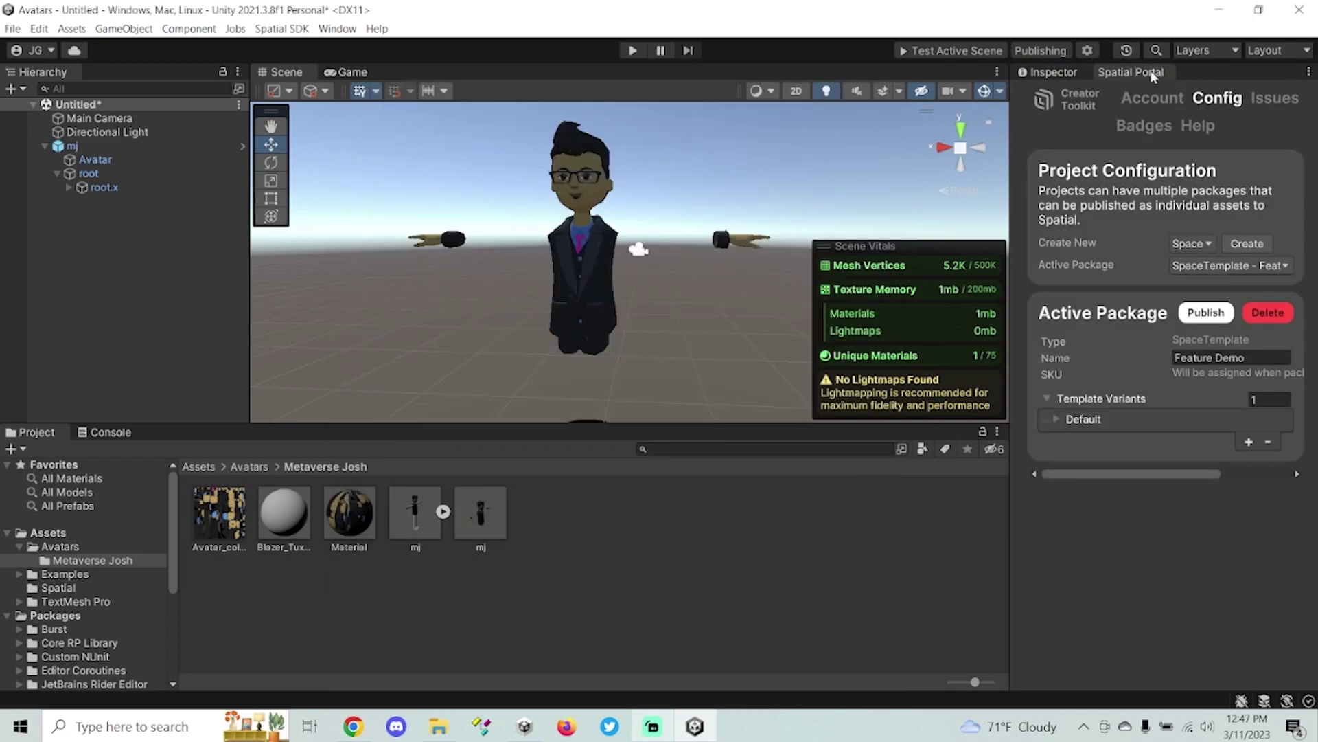
{"action": "left_click", "coordinate": [1074, 68]}
{"action": "left_click", "coordinate": [1127, 69]}
{"action": "left_click", "coordinate": [1067, 419]}
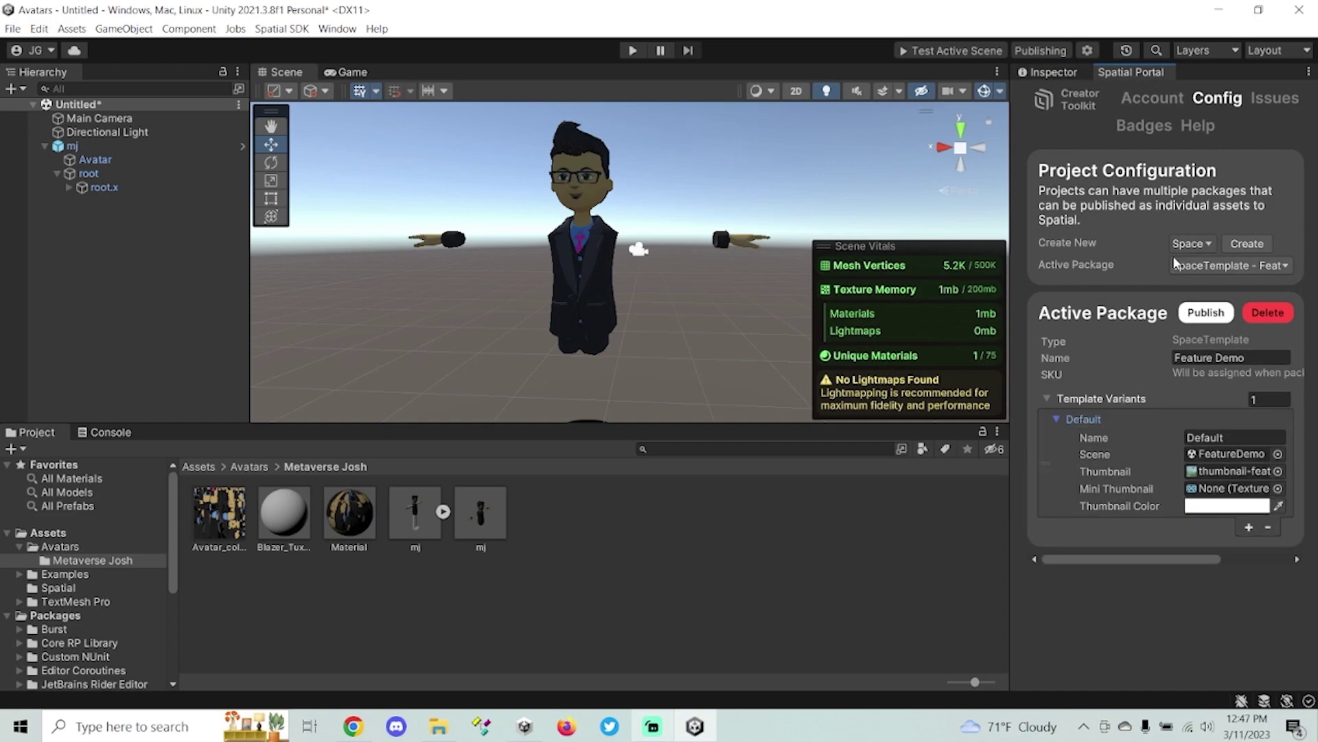
- Create a new package of type Avatar and name it MetaverseJosh
{"action": "left_click", "coordinate": [1207, 244]}
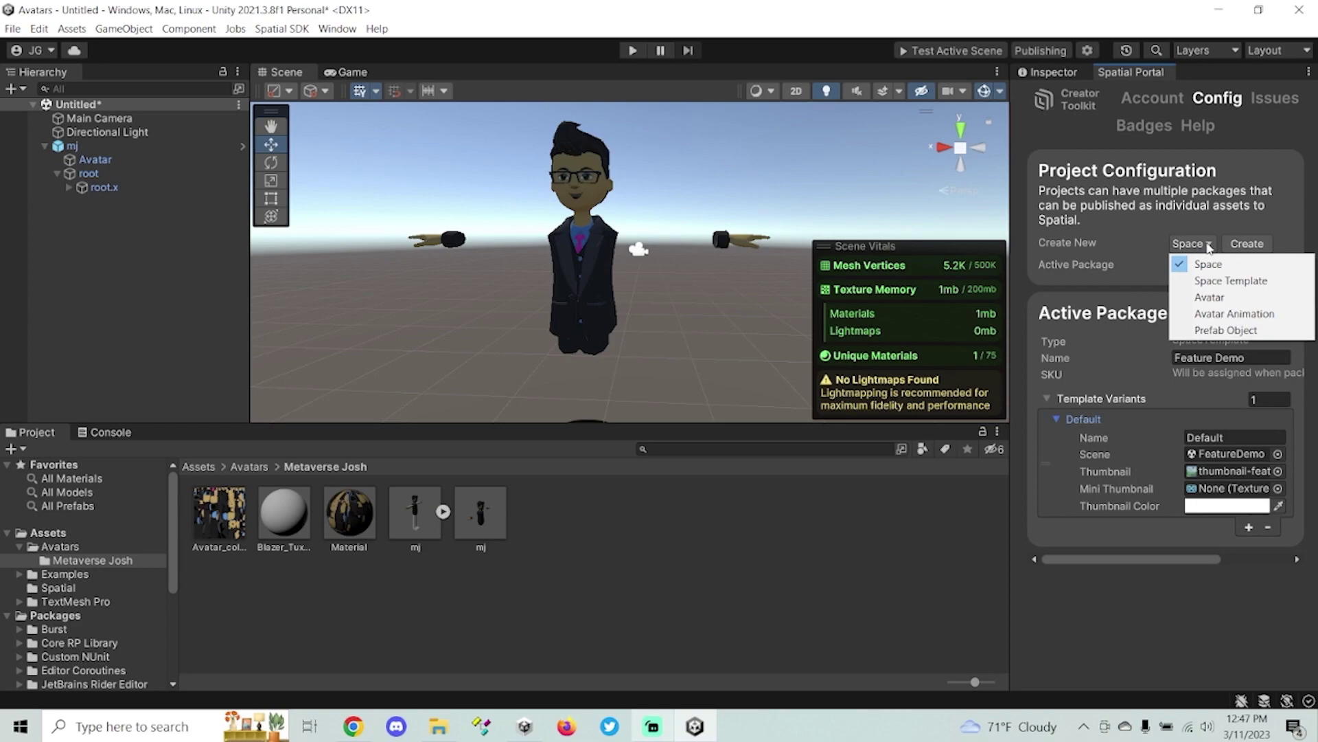
{"action": "left_click", "coordinate": [1209, 298]}
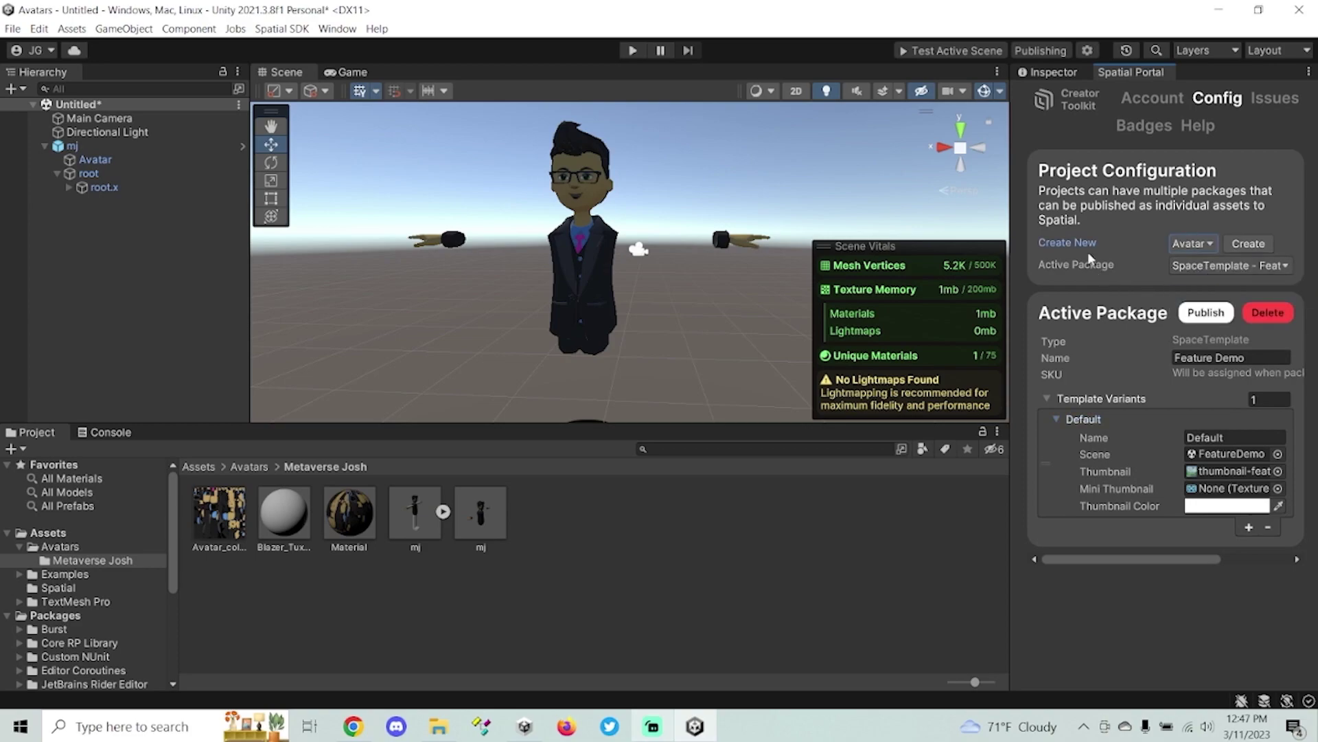
{"action": "left_click", "coordinate": [1251, 246]}
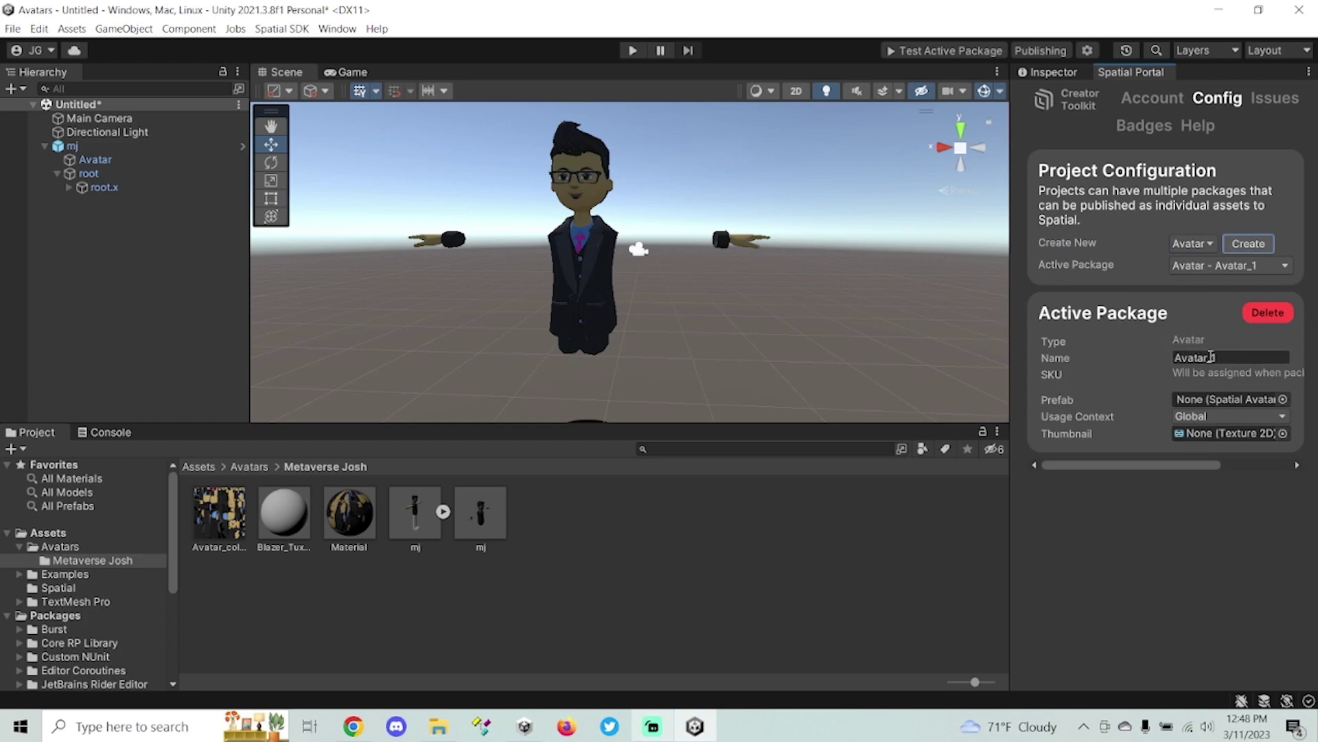
{"action": "left_click_drag", "start_coordinate": [1250, 358], "coordinate": [1192, 359]}
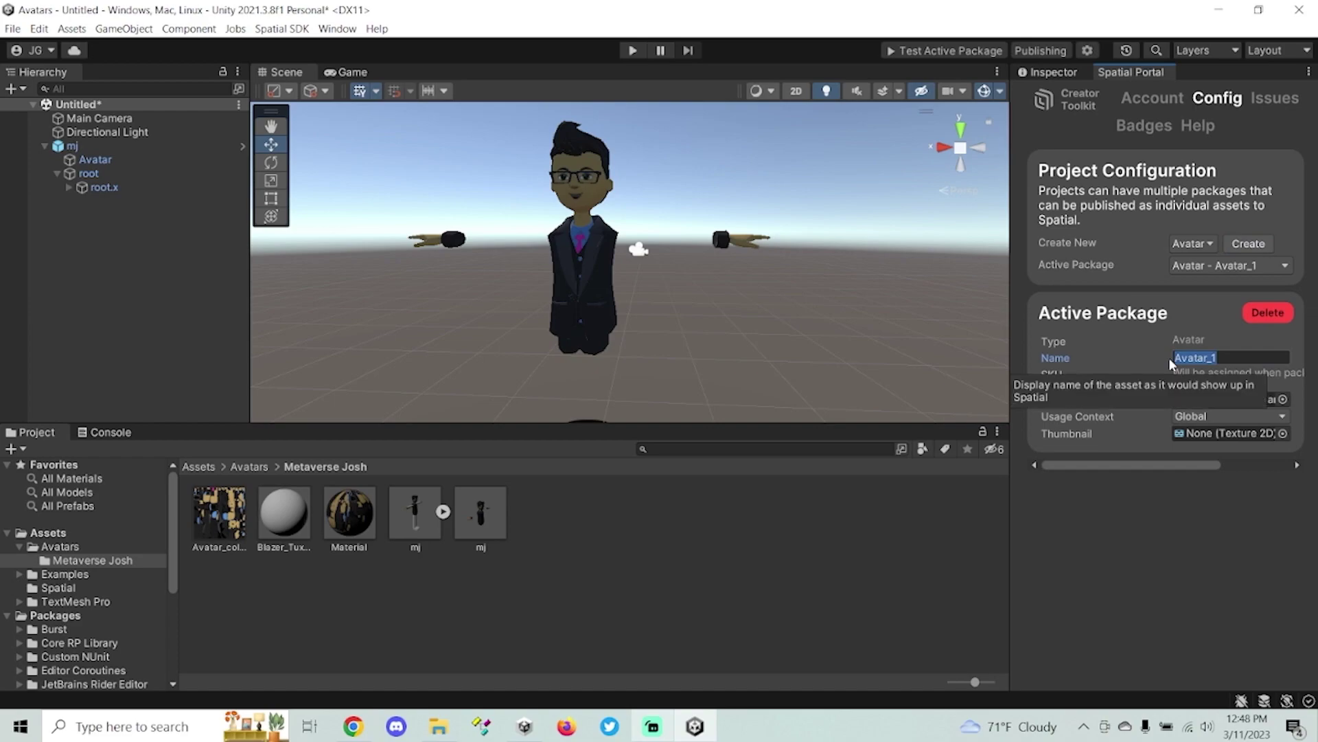
{"action": "key", "text": "BackSpace"}
{"action": "type", "text": "Me"}
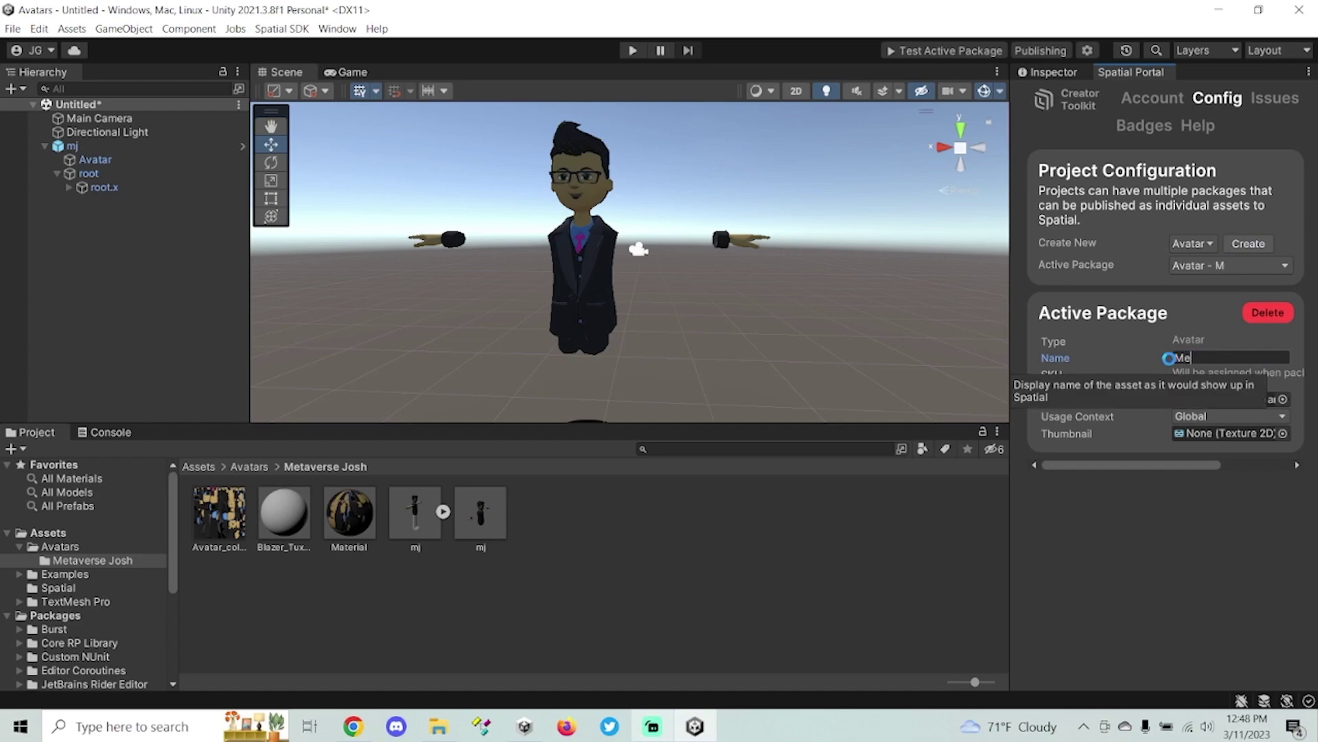
{"action": "type", "text": "taverseJosh"}
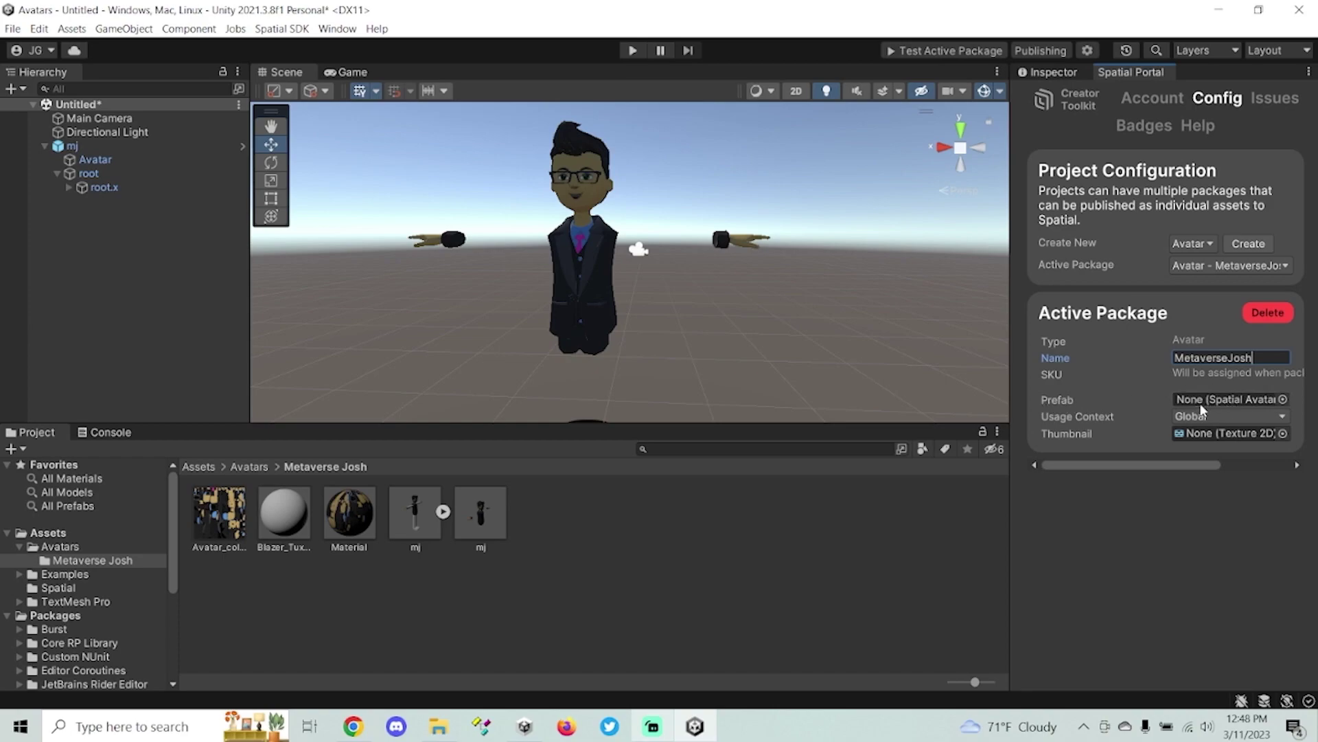
- Assign the mj Spatial Avatar as the MetaverseJosh package's prefab and select the mj prefab asset in the project
{"action": "left_click", "coordinate": [1282, 400]}
{"action": "left_click", "coordinate": [832, 425]}
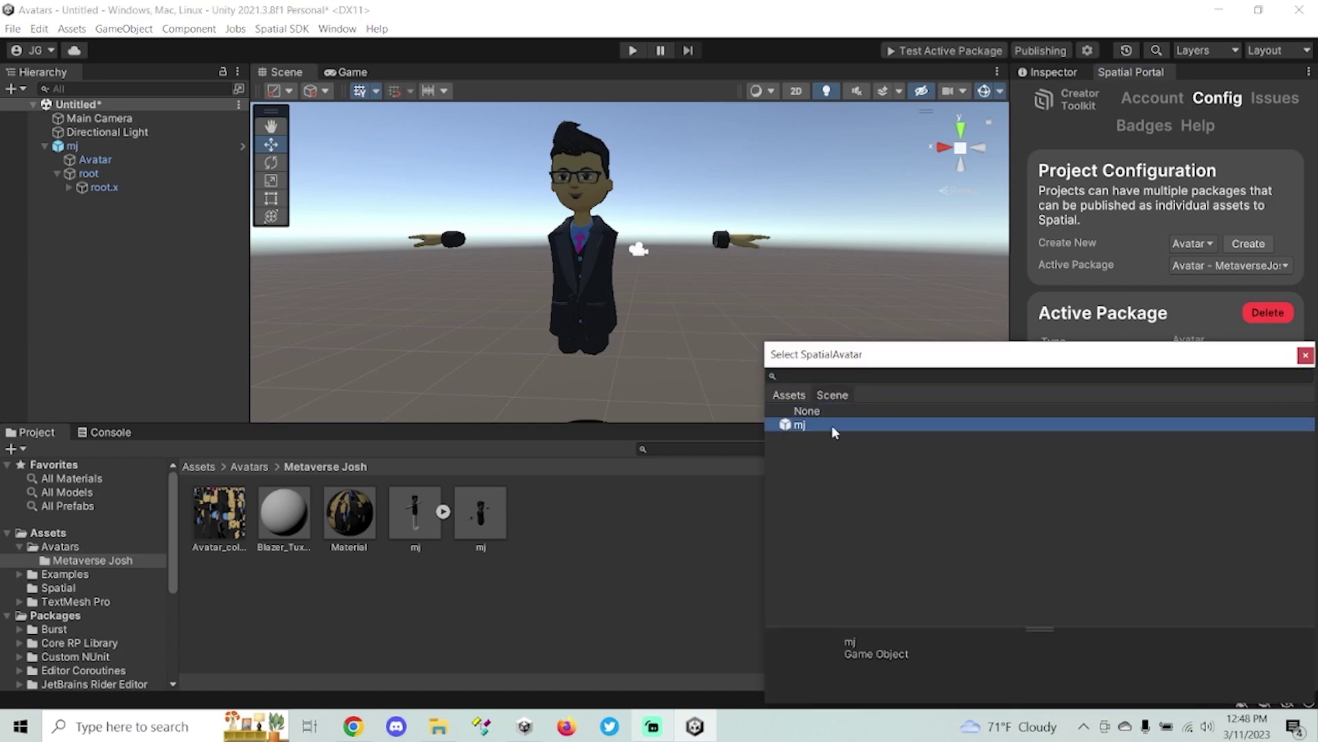
{"action": "left_click", "coordinate": [1306, 355]}
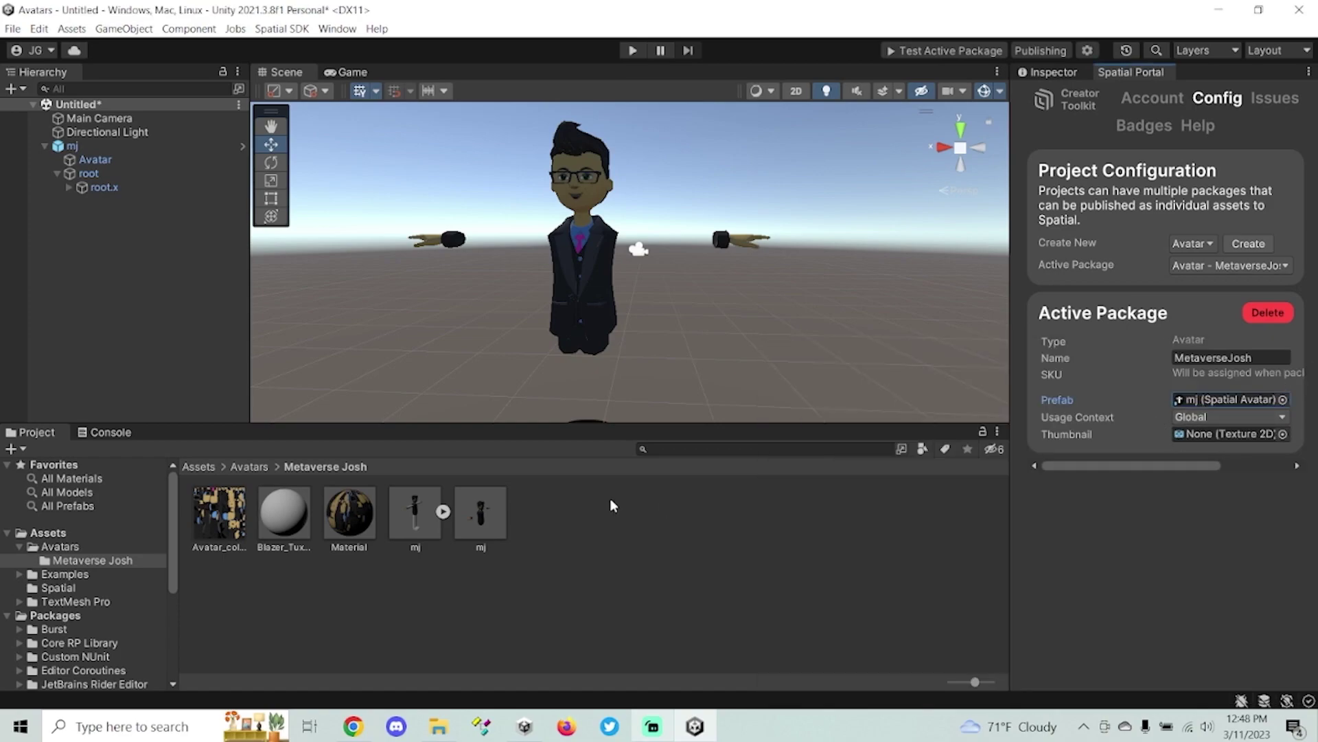
{"action": "left_click", "coordinate": [480, 520]}
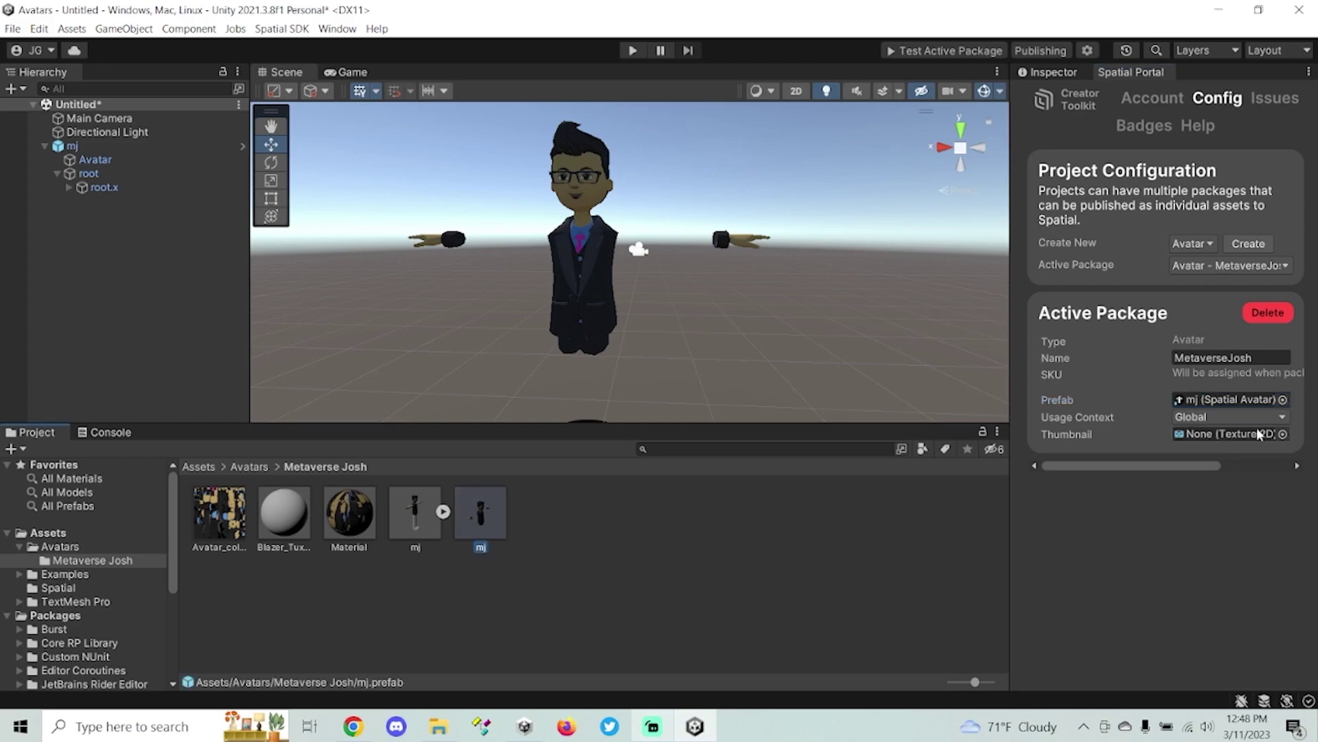
- Assign the mj prefab asset from the Metaverse Josh folder as the active package's prefab again
{"action": "left_click", "coordinate": [1281, 399]}
{"action": "left_click", "coordinate": [790, 411]}
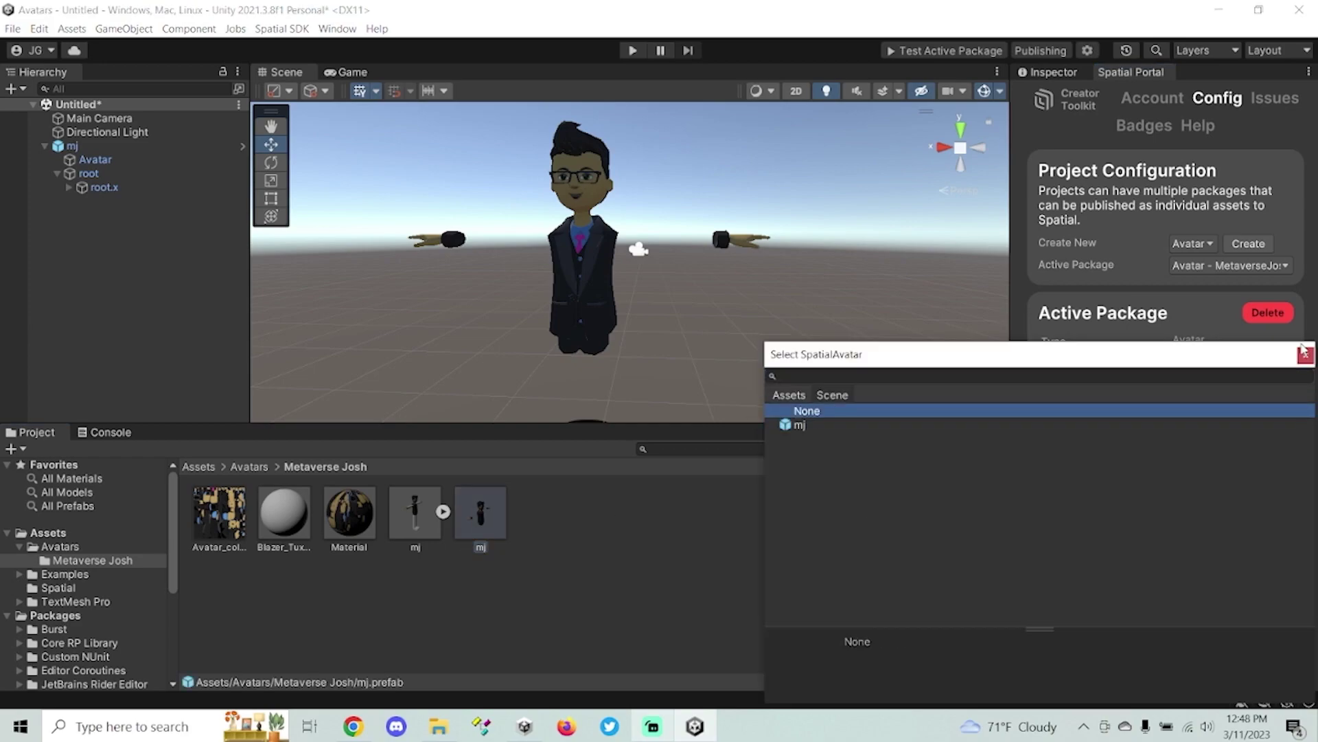
{"action": "left_click", "coordinate": [1305, 355]}
{"action": "left_click_drag", "start_coordinate": [483, 515], "coordinate": [1240, 397]}
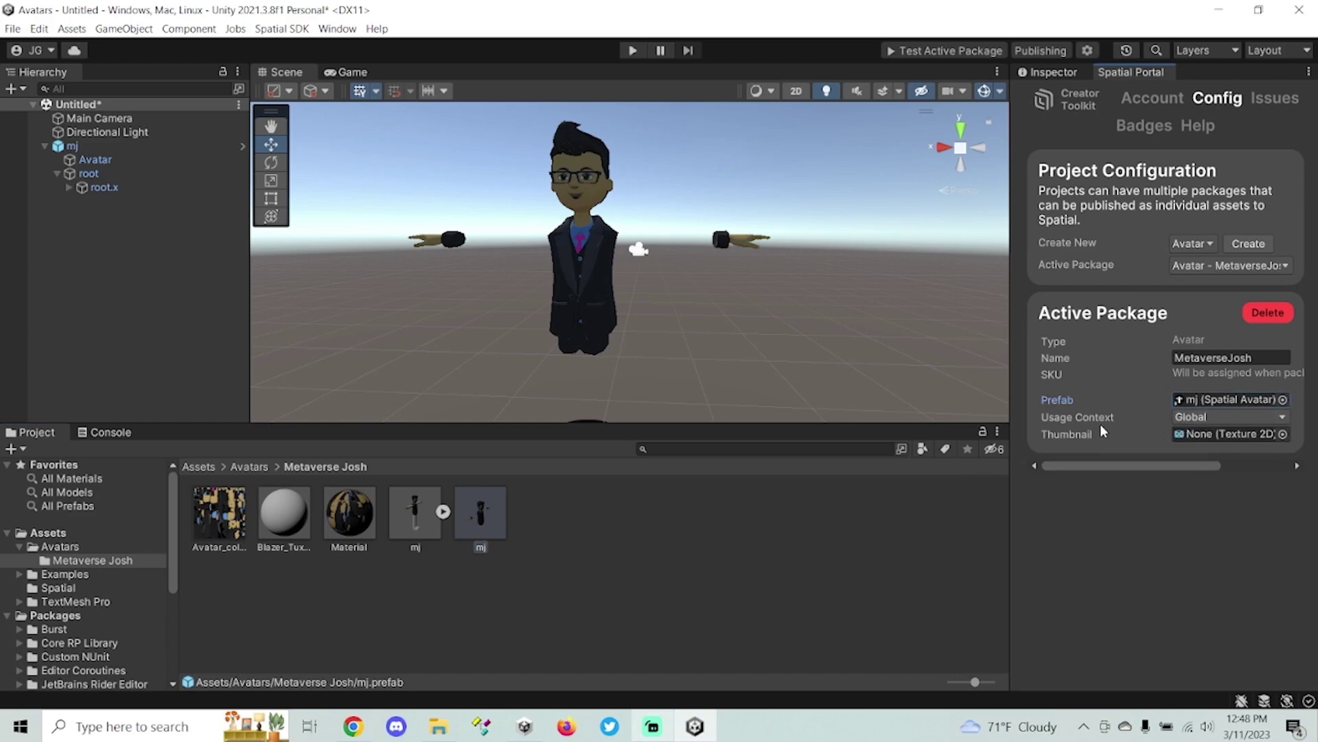
- Set the MetaverseJosh package's usage context to Ecosystem
{"action": "left_click", "coordinate": [1218, 412]}
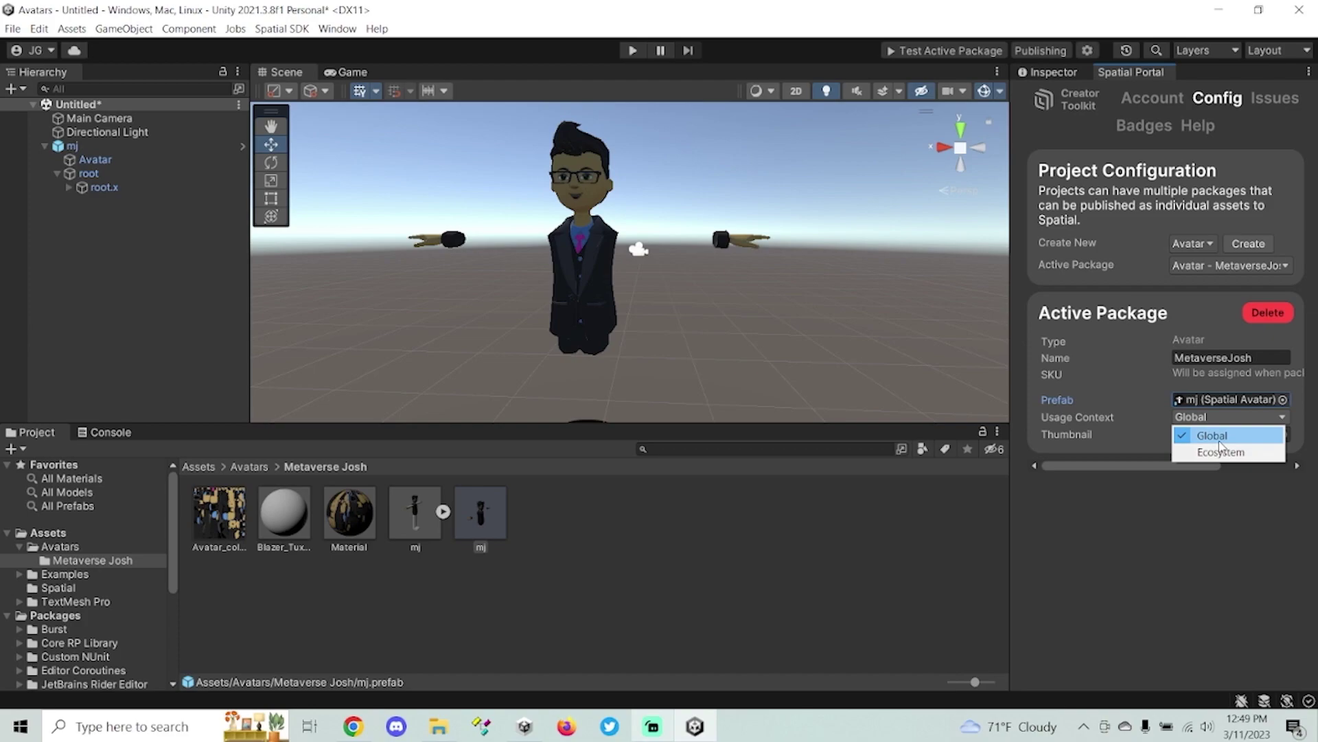
{"action": "left_click", "coordinate": [1204, 504]}
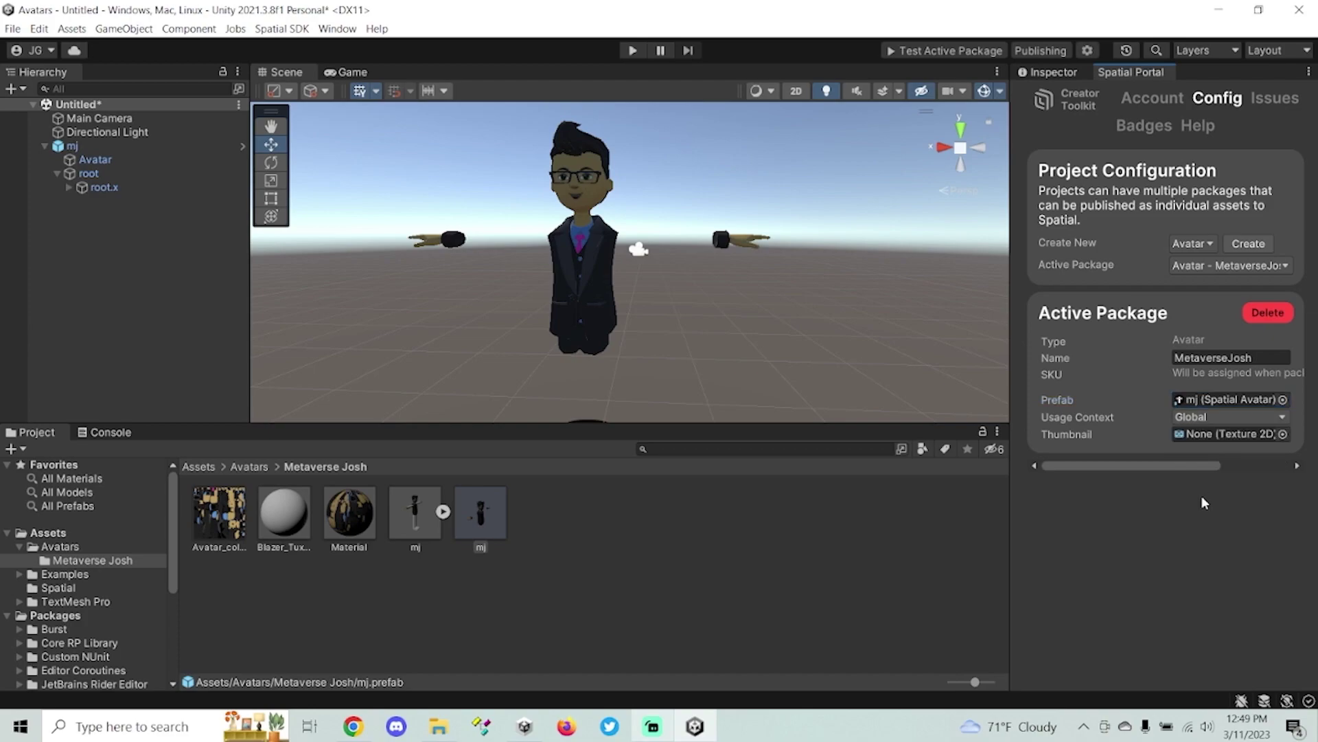
{"action": "left_click", "coordinate": [1205, 417]}
{"action": "left_click", "coordinate": [1206, 452]}
{"action": "left_click", "coordinate": [1218, 421]}
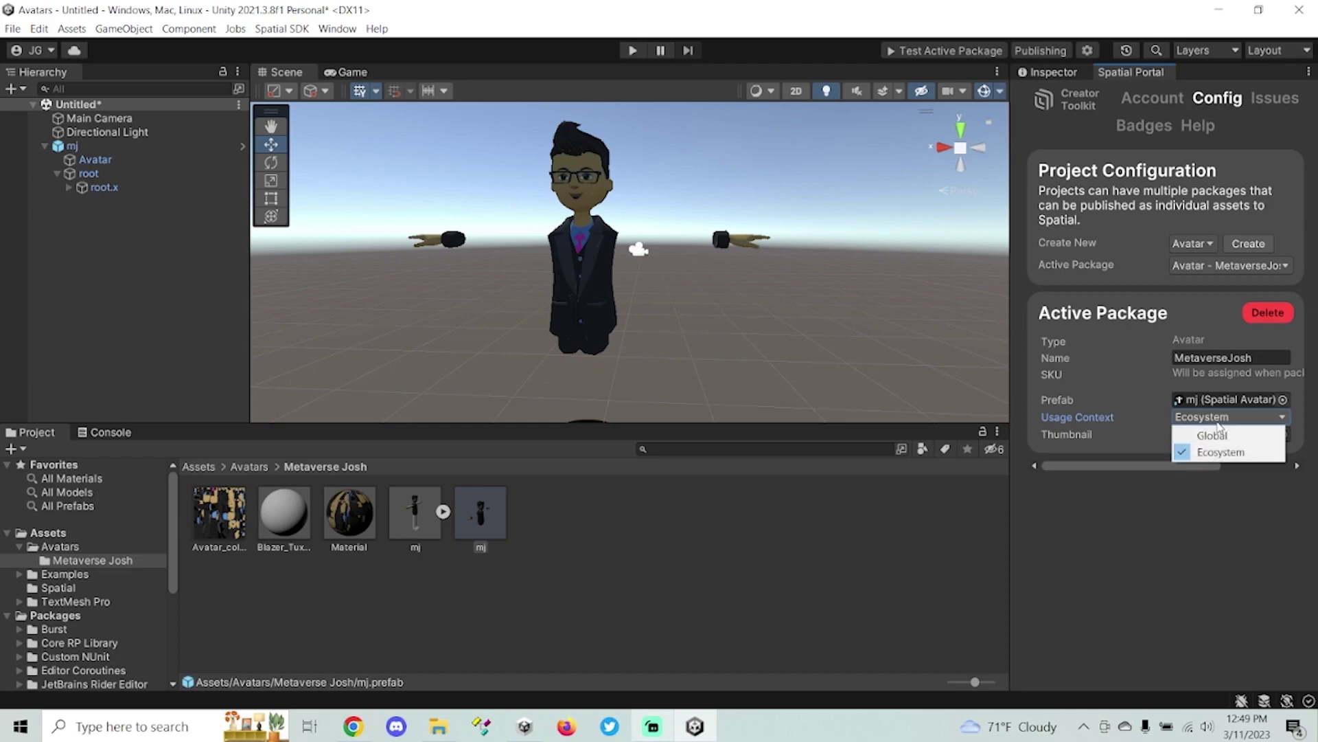
{"action": "left_click", "coordinate": [1255, 451]}
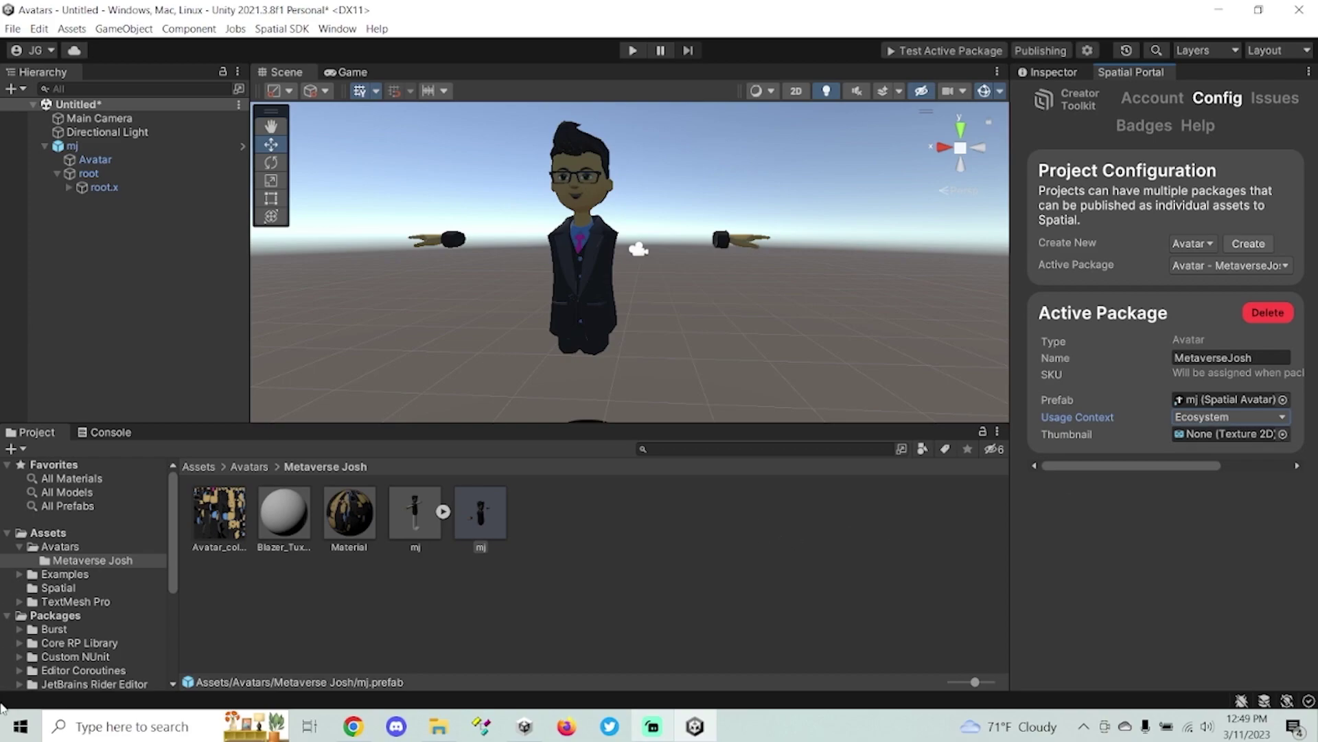
- Open the Snipping Tool and capture a rectangular snip of the avatar in the Scene view
{"action": "left_click", "coordinate": [21, 726]}
{"action": "type", "text": "snip"}
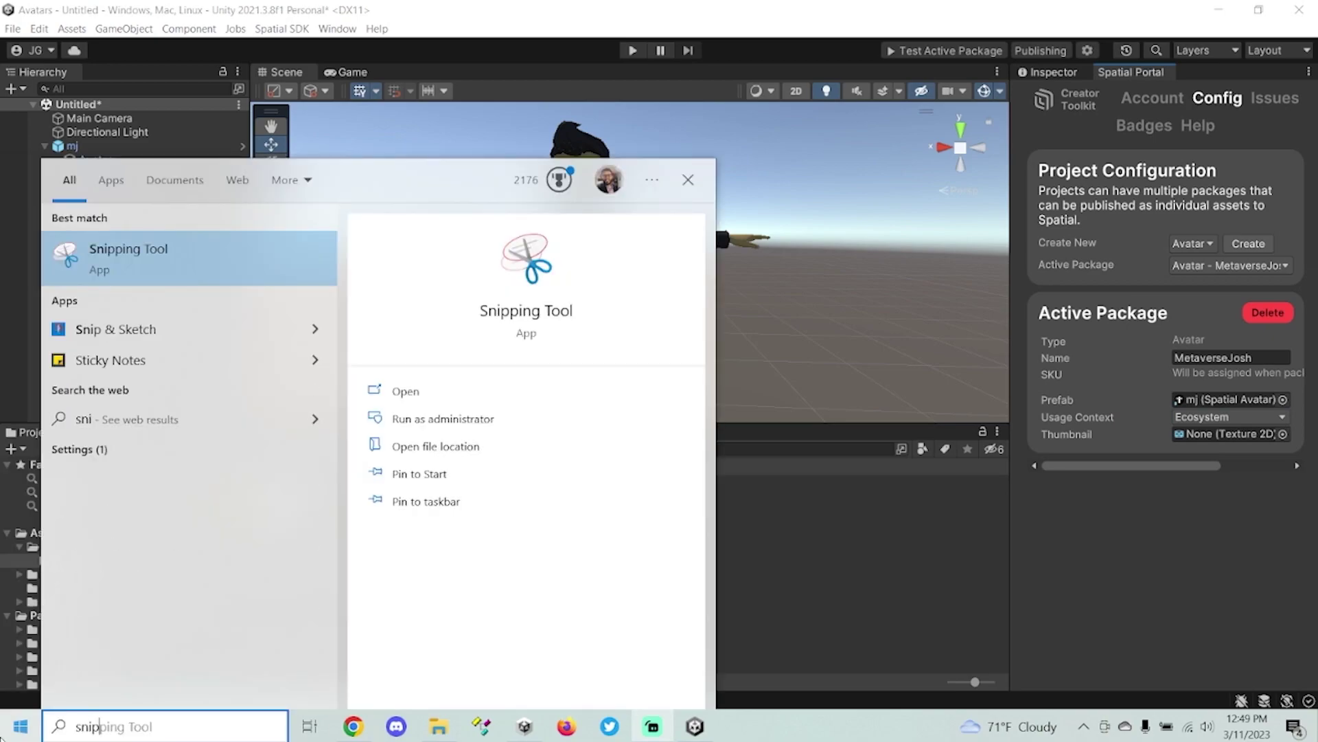
{"action": "key", "text": "Return"}
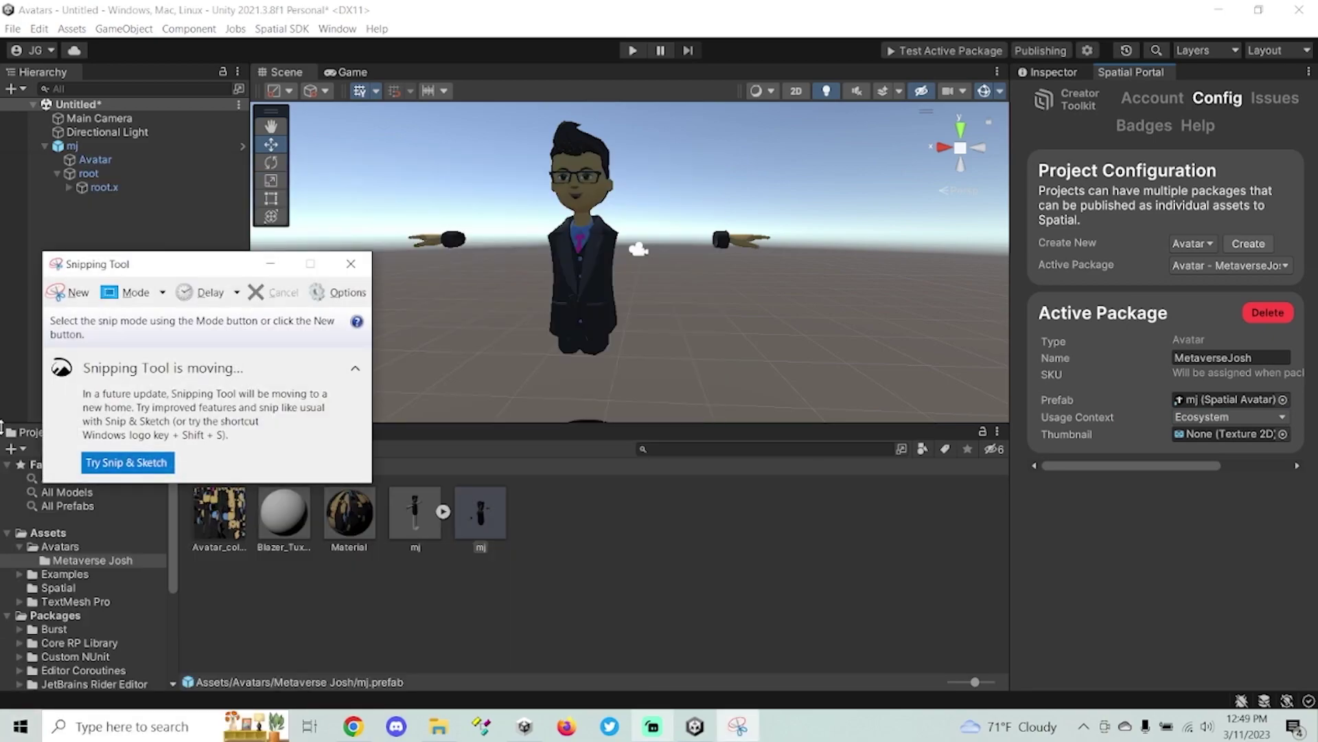
{"action": "left_click", "coordinate": [68, 291]}
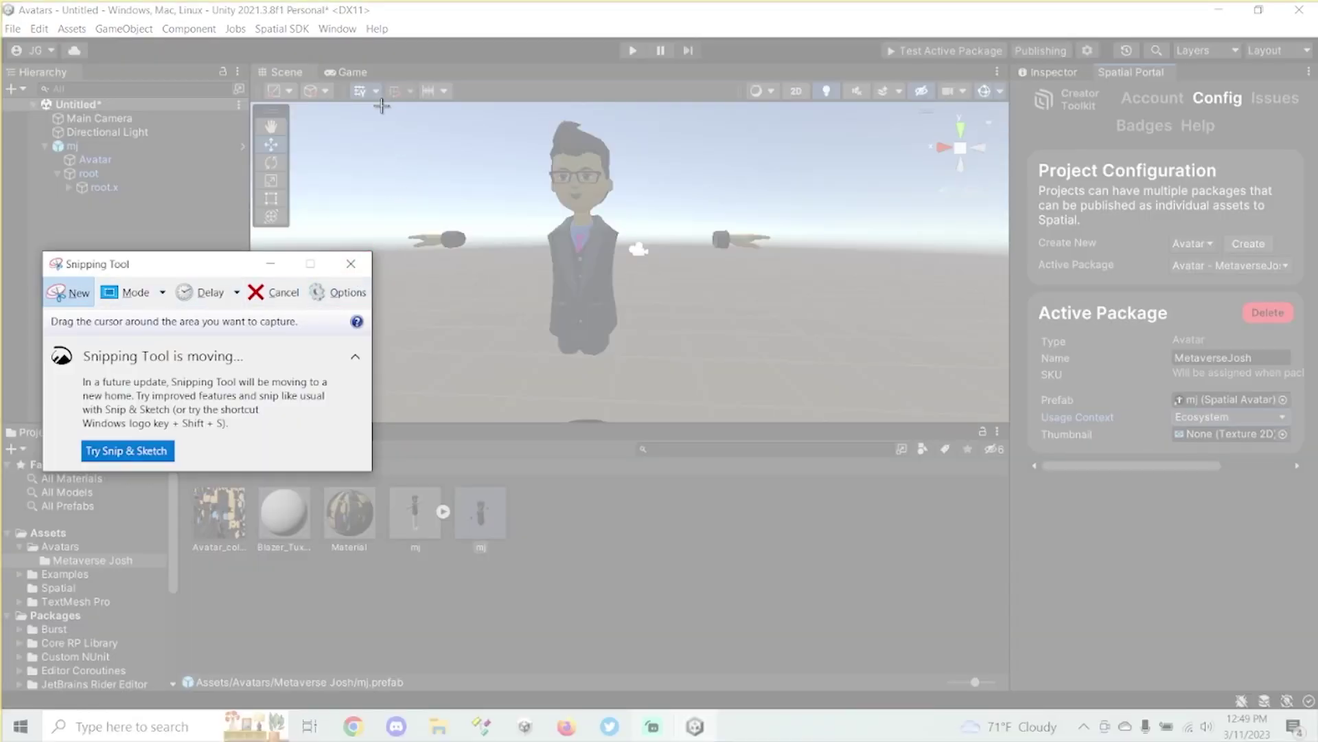
{"action": "left_click_drag", "start_coordinate": [382, 103], "coordinate": [796, 406]}
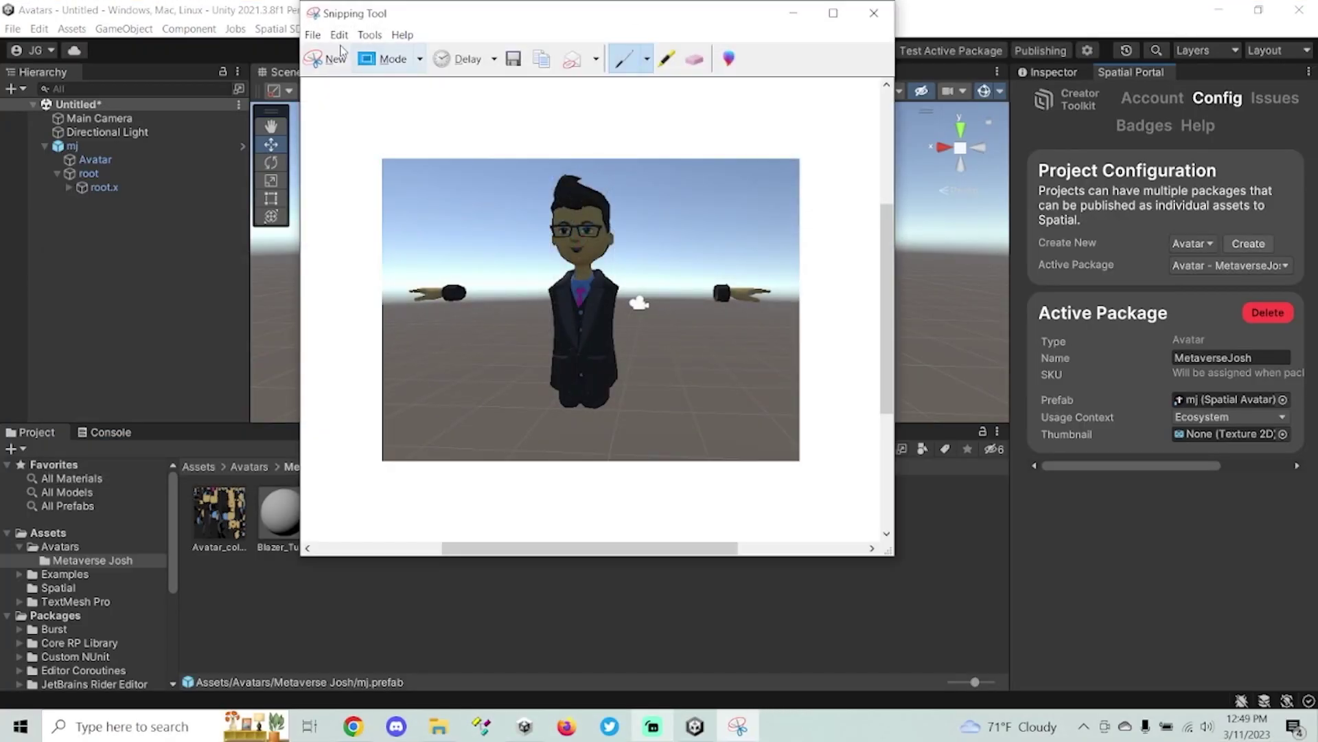
- Save the snip as Capture.PNG in the Metaverse Josh folder and return to Unity
{"action": "left_click", "coordinate": [312, 34]}
{"action": "left_click", "coordinate": [344, 74]}
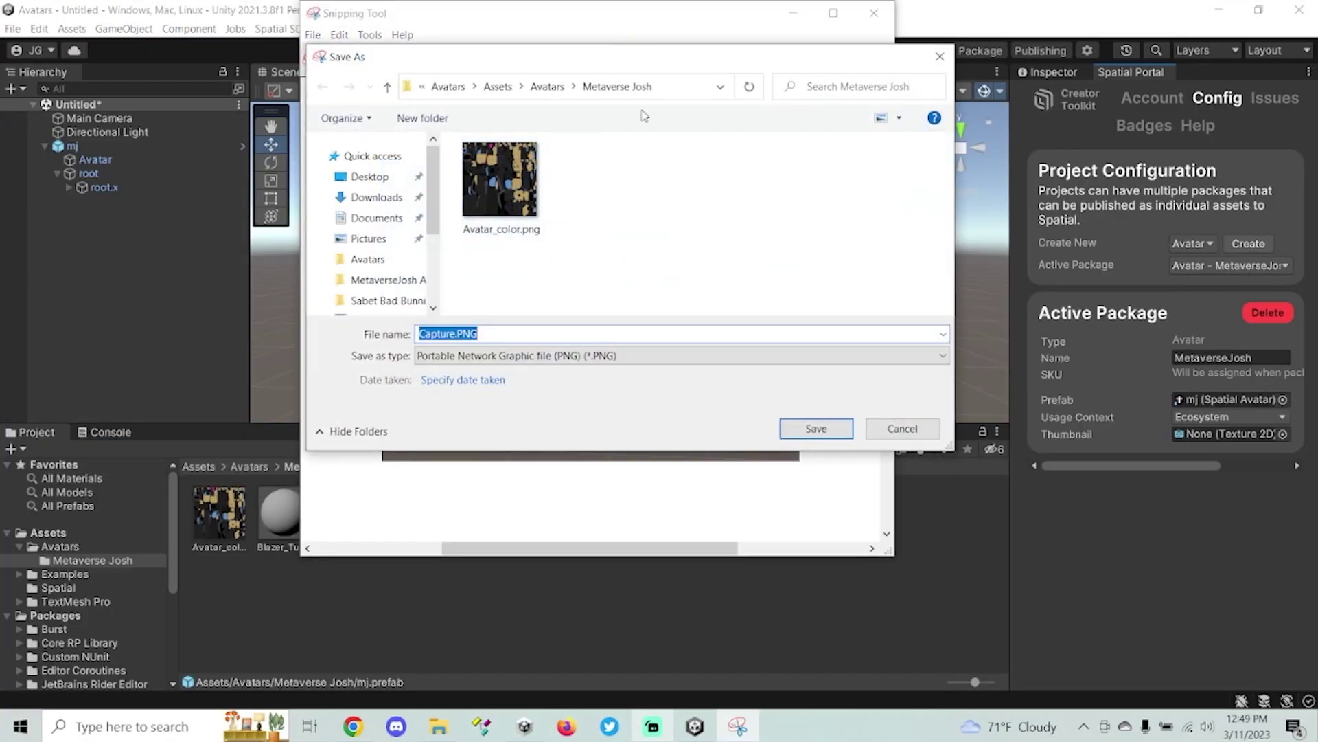
{"action": "left_click", "coordinate": [815, 429]}
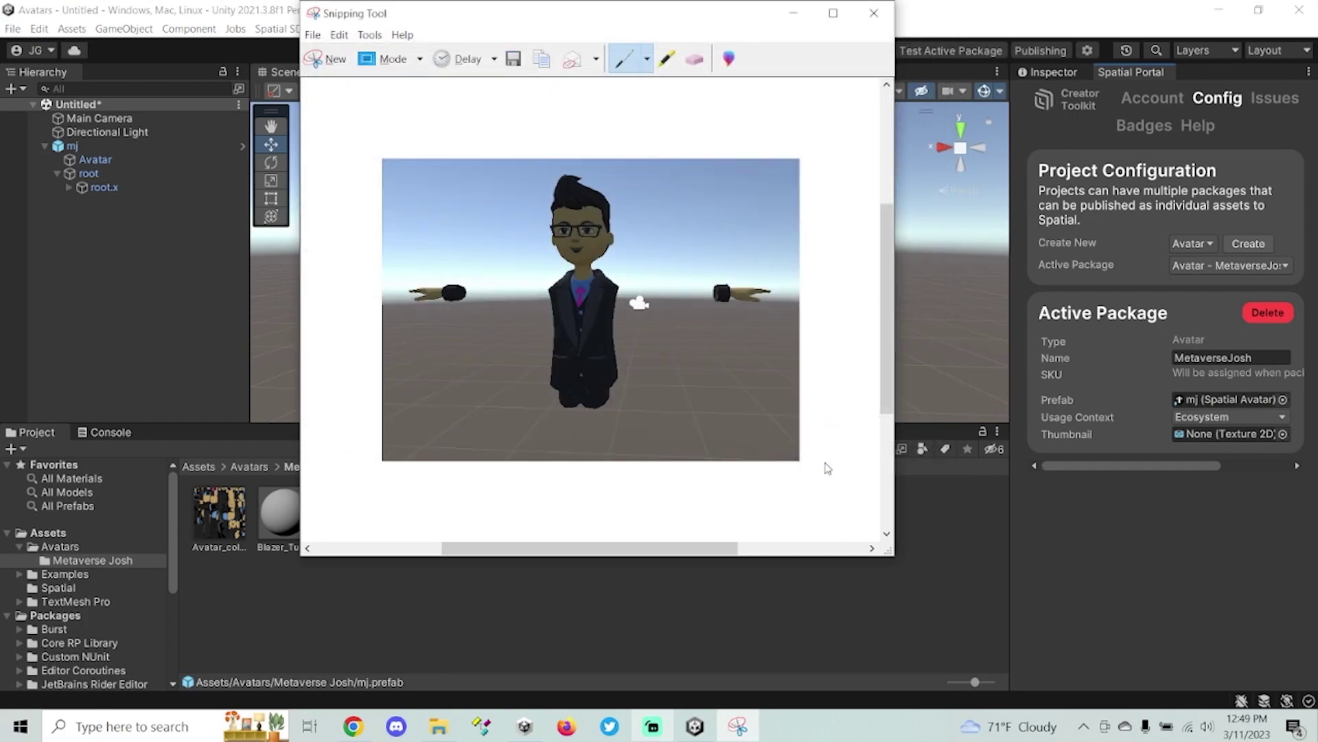
{"action": "left_click_drag", "start_coordinate": [756, 24], "coordinate": [1073, 83]}
{"action": "left_click", "coordinate": [541, 578]}
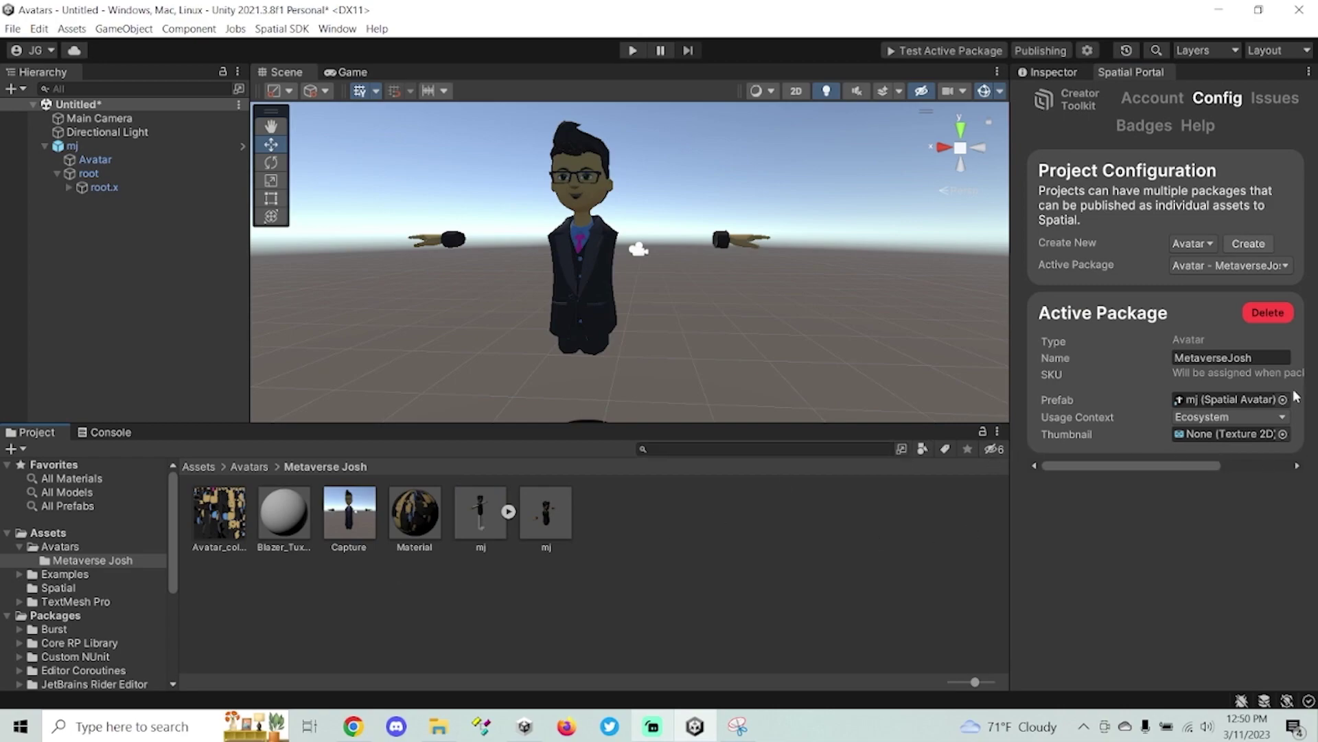
- Assign the Capture image as the MetaverseJosh package's thumbnail and set its usage context to Global
{"action": "left_click", "coordinate": [1283, 433]}
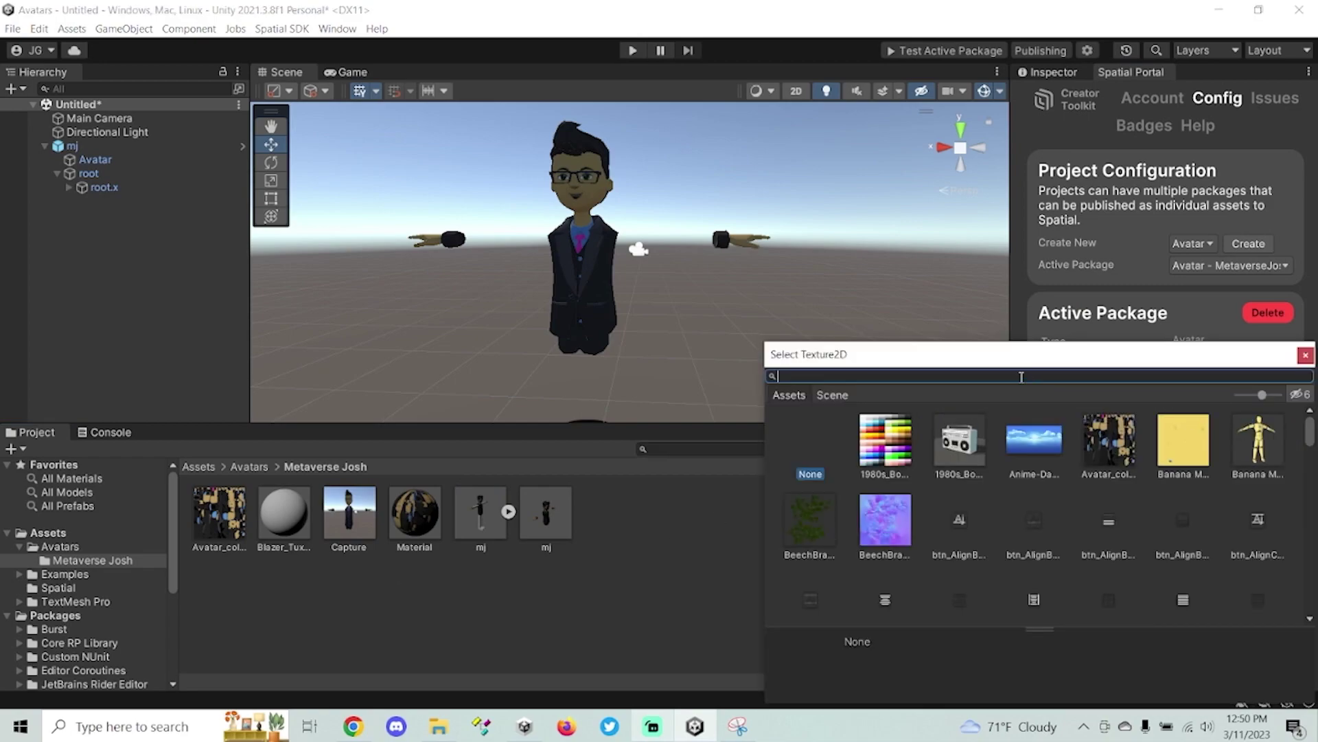
{"action": "type", "text": "josh"}
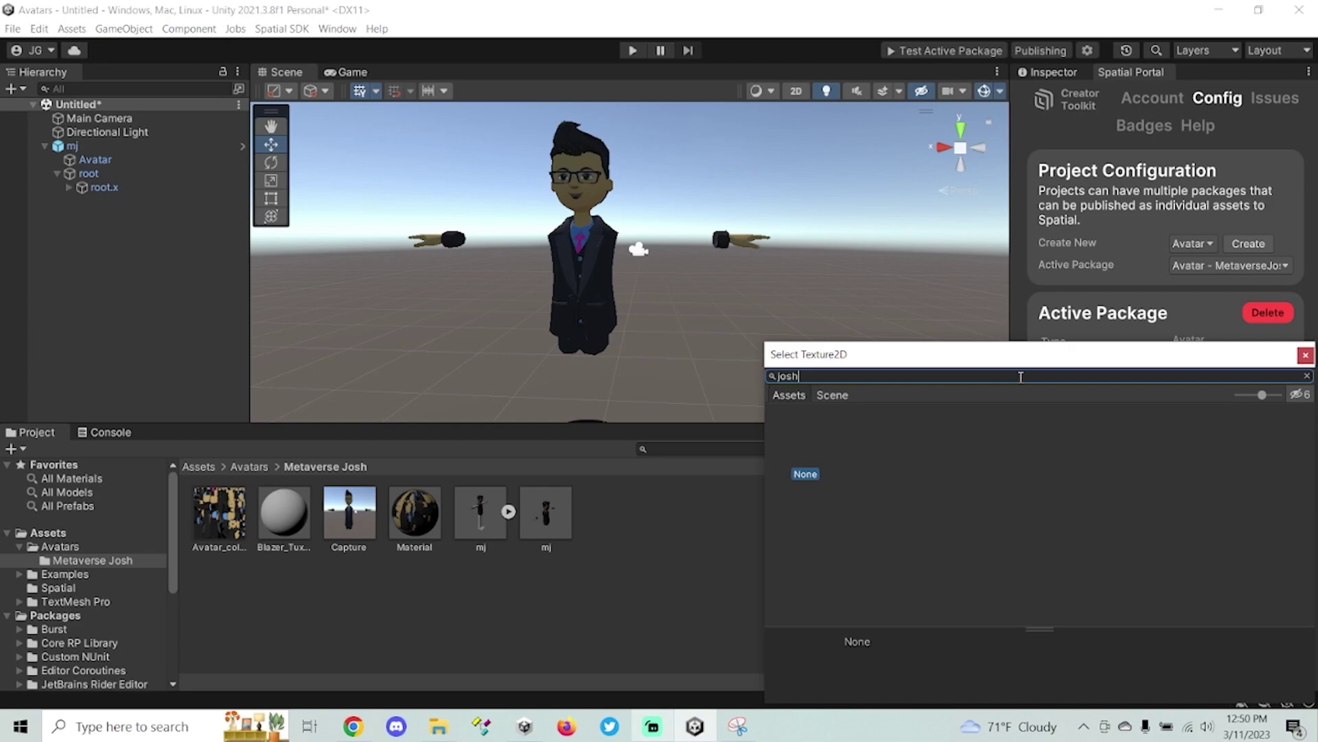
{"action": "key", "text": "BackSpace"}
{"action": "key", "text": "BackSpace"}
{"action": "key", "text": "BackSpace"}
{"action": "key", "text": "BackSpace"}
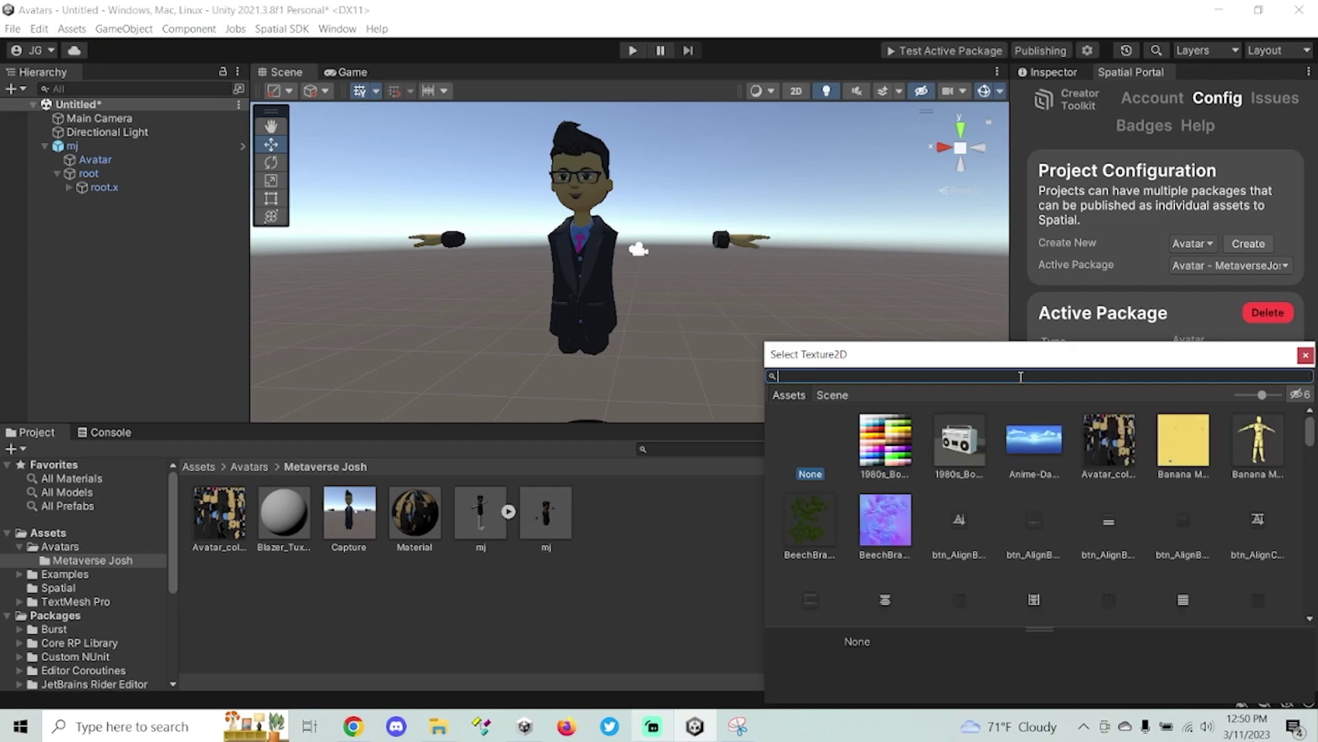
{"action": "type", "text": "capture"}
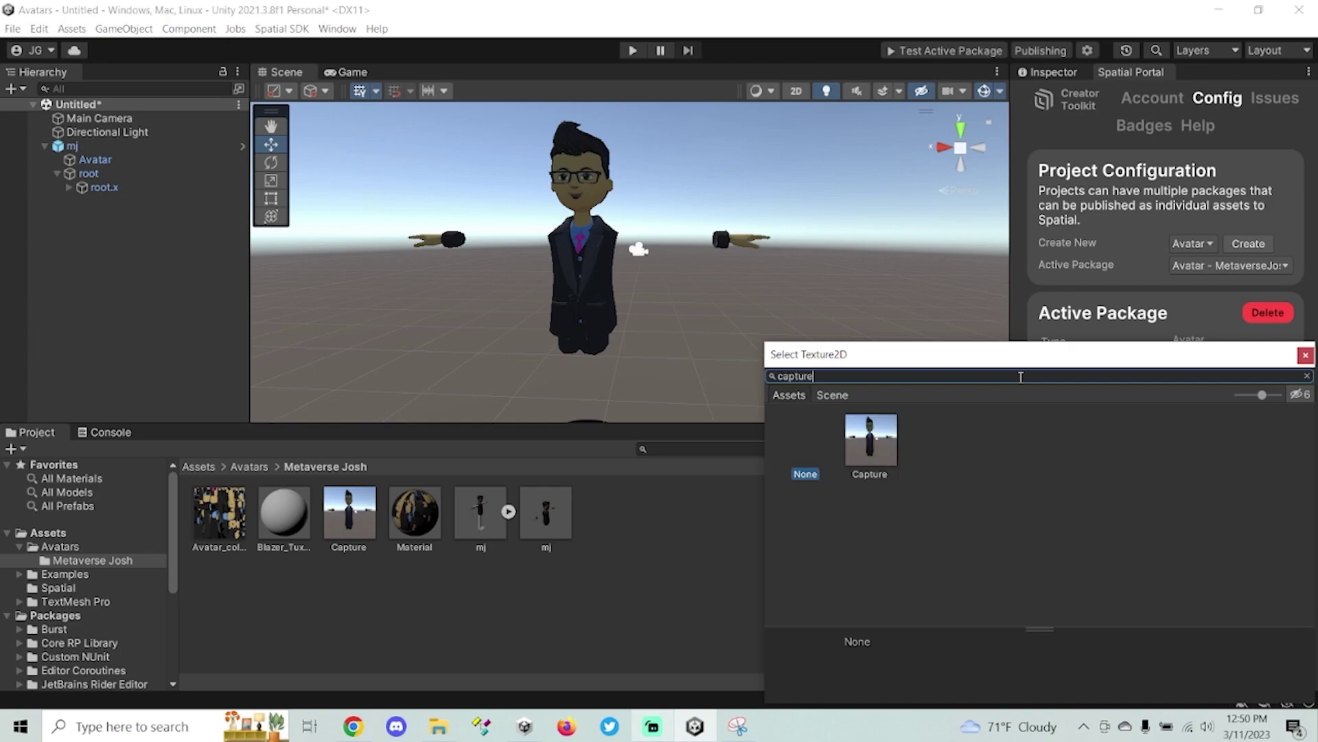
{"action": "left_click", "coordinate": [872, 440]}
{"action": "left_click", "coordinate": [1305, 354]}
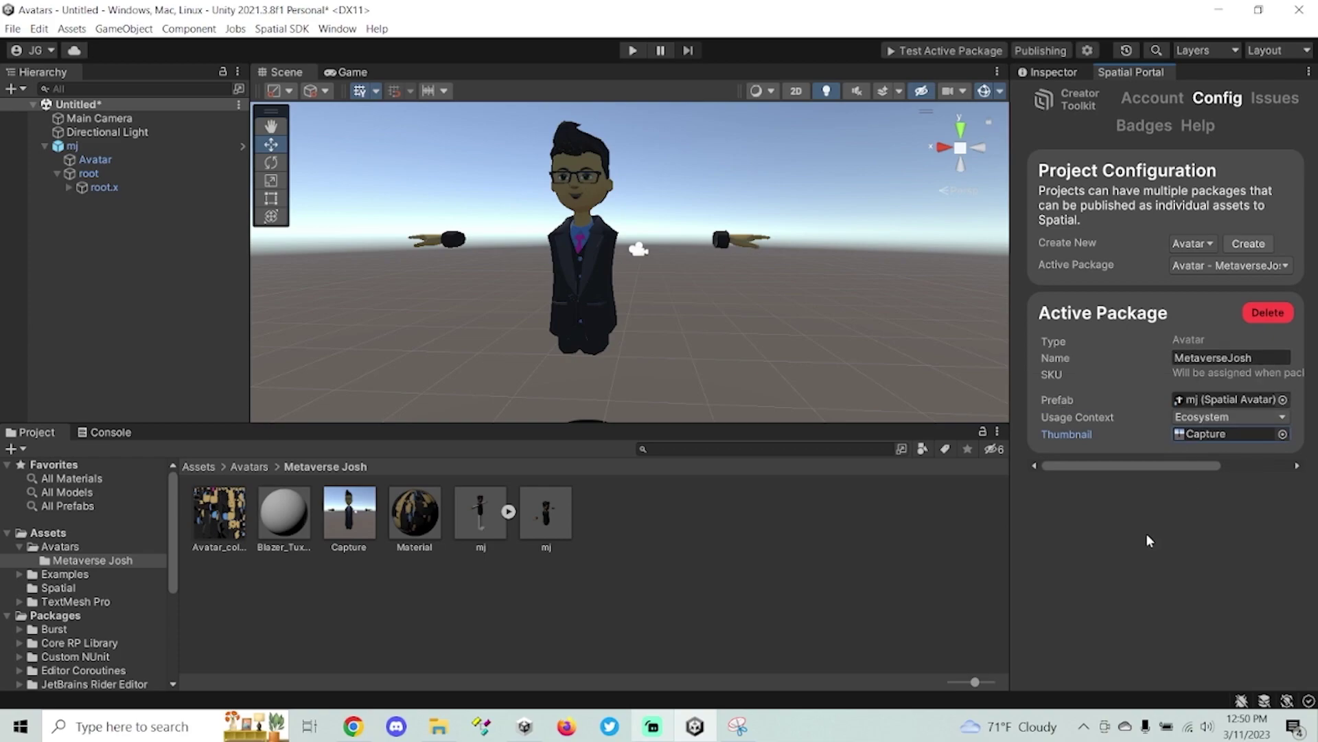
{"action": "left_click", "coordinate": [1234, 417]}
{"action": "left_click", "coordinate": [1206, 428]}
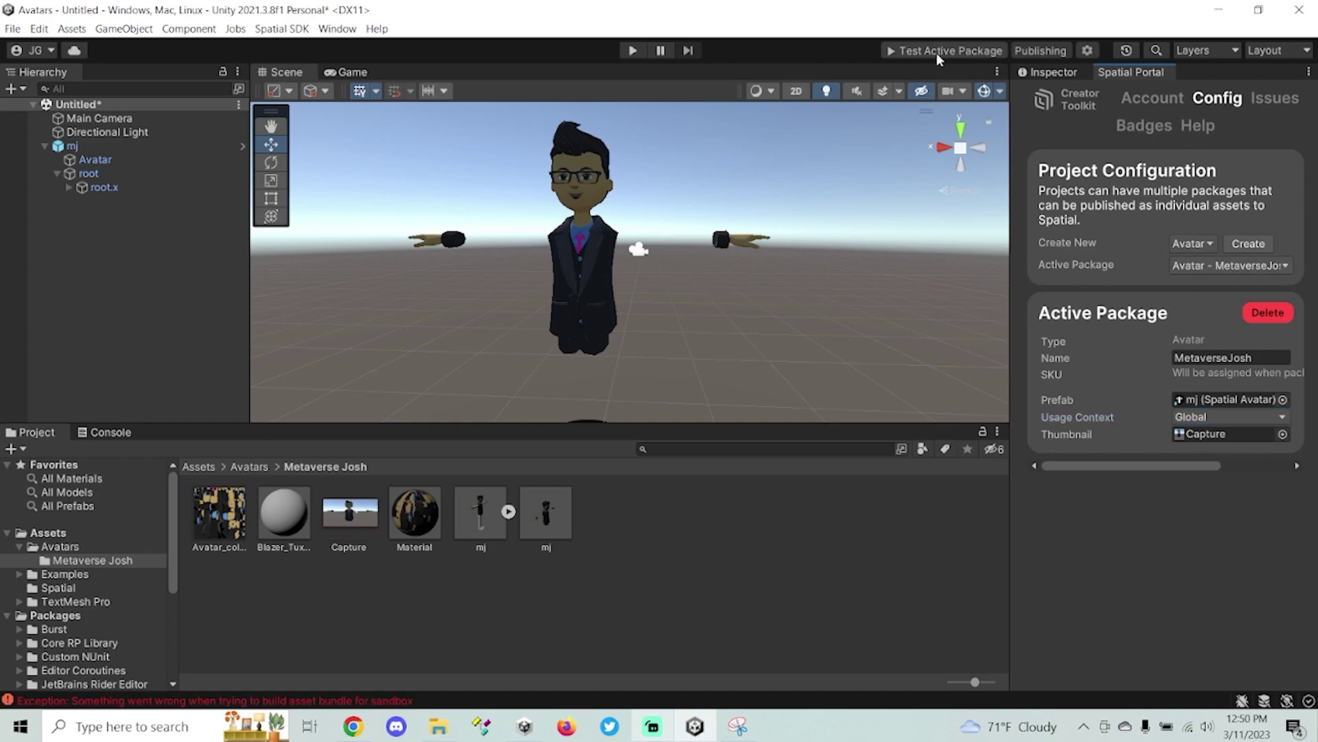
- Start saving the untitled scene and create a folder named Scenes in the project's Assets folder
{"action": "left_click", "coordinate": [12, 29]}
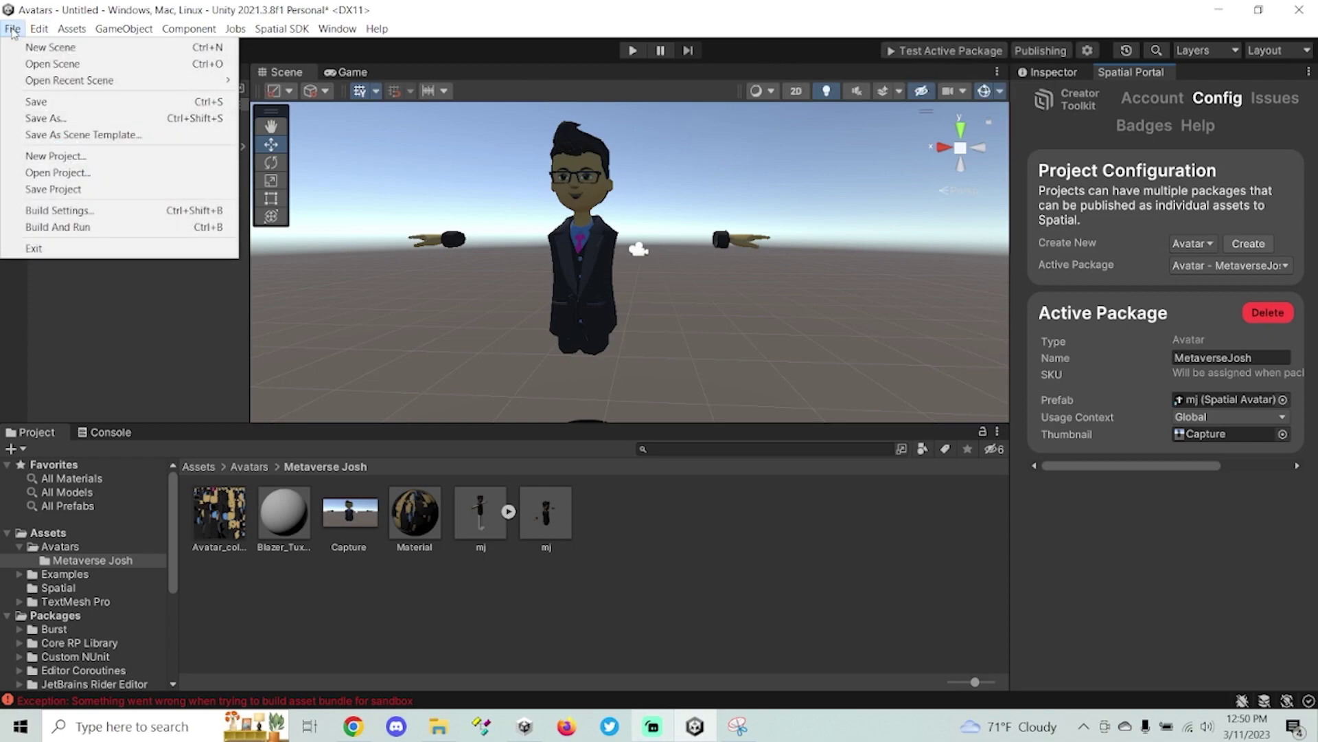
{"action": "left_click", "coordinate": [26, 104]}
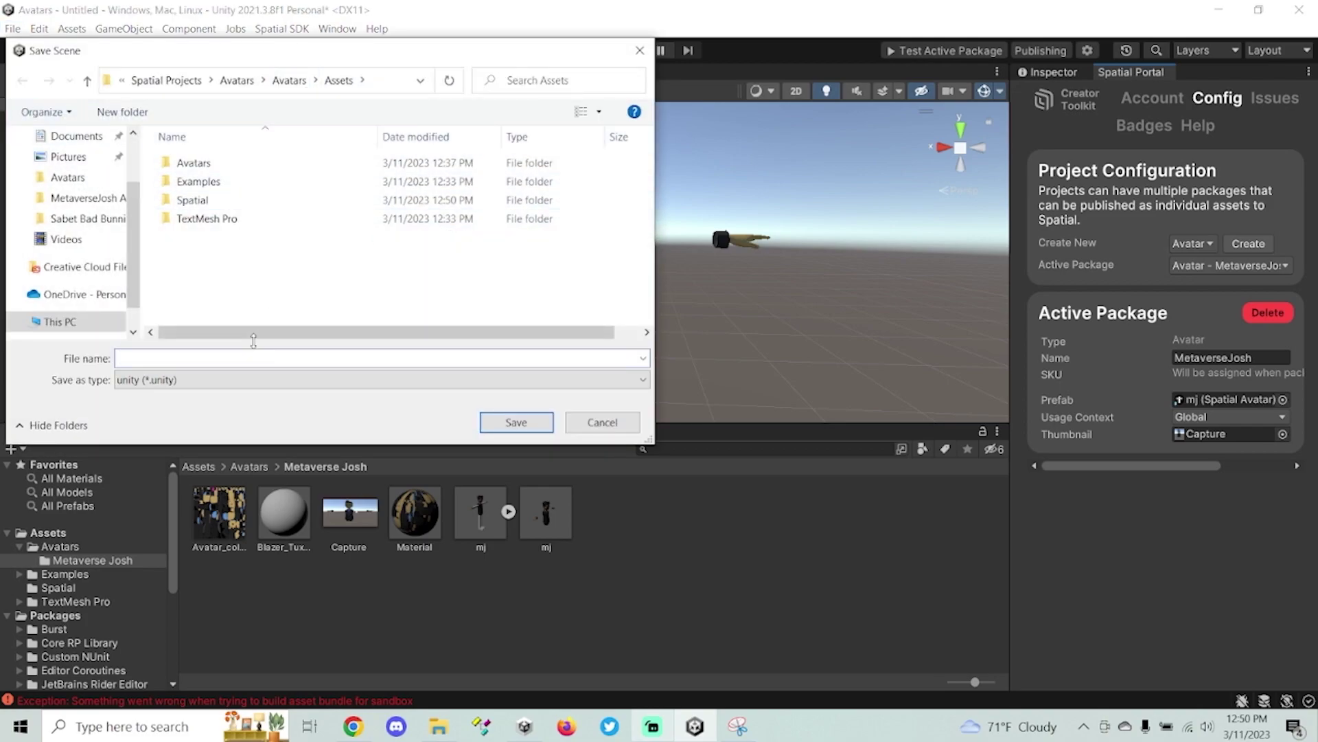
{"action": "right_click", "coordinate": [320, 298]}
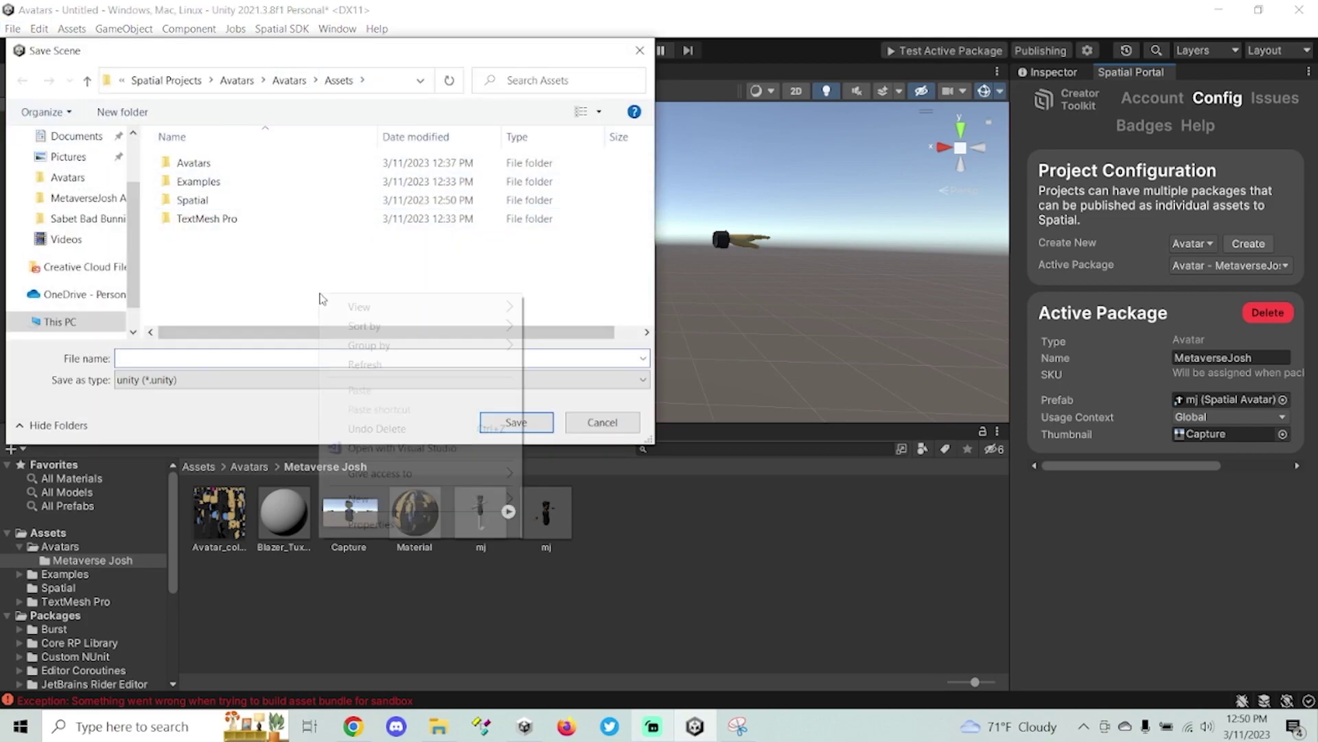
{"action": "mouse_move", "coordinate": [442, 494]}
{"action": "left_click", "coordinate": [529, 500]}
{"action": "type", "text": "S"}
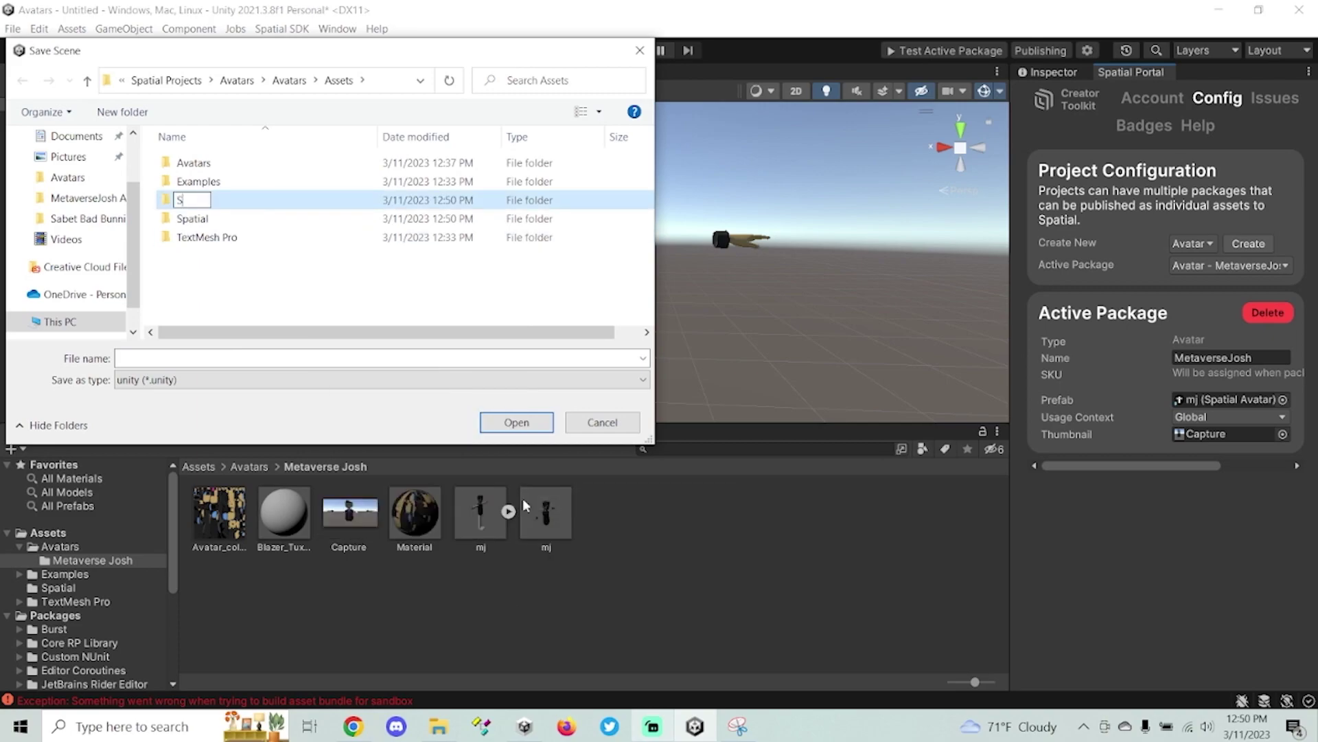
{"action": "type", "text": "cenes"}
{"action": "key", "text": "Return"}
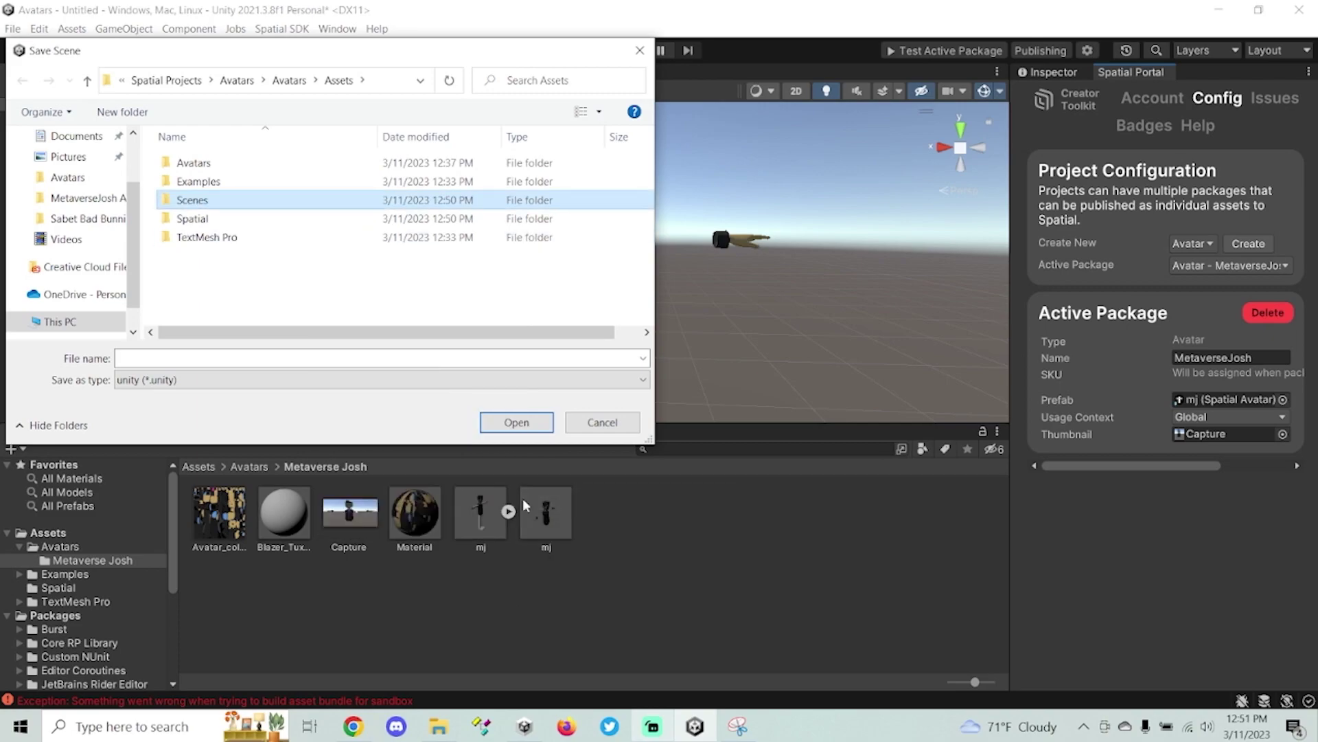
- Save the scene as Josh in the new Scenes folder
{"action": "key", "text": "Return"}
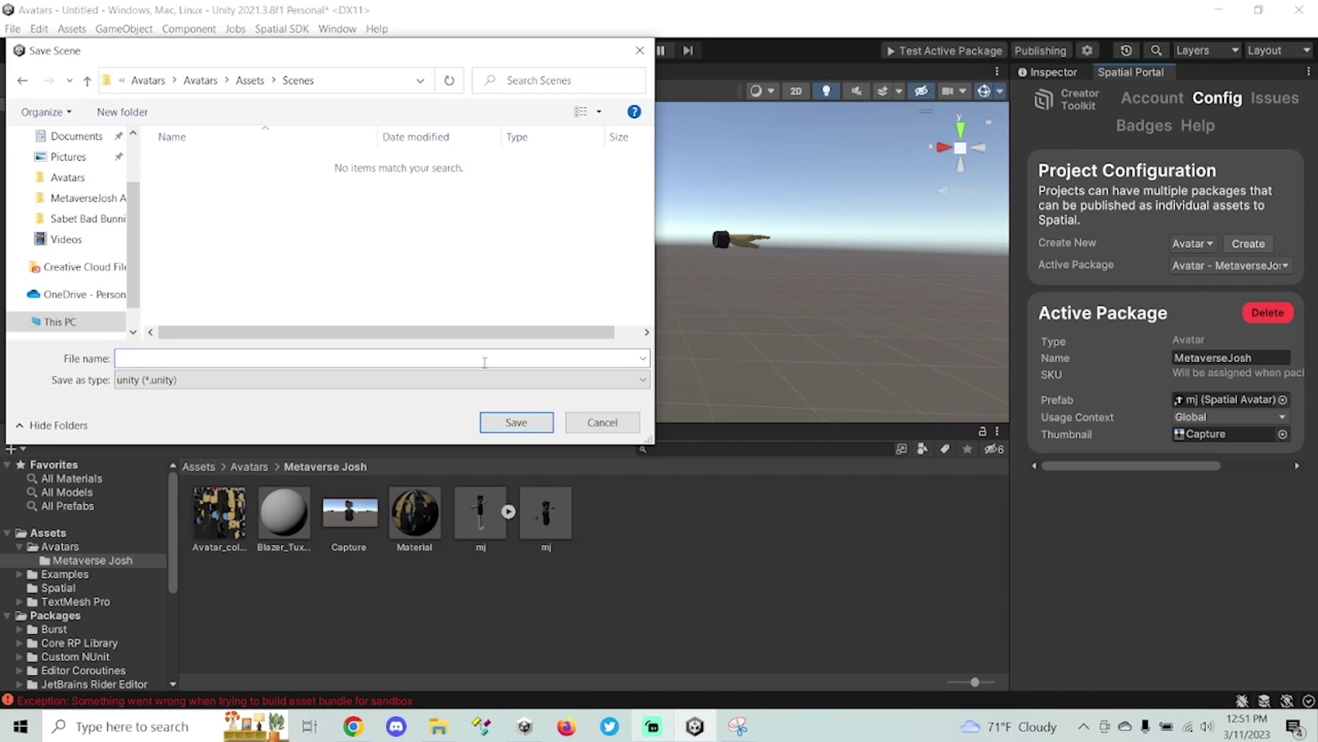
{"action": "type", "text": "Josh"}
{"action": "key", "text": "Return"}
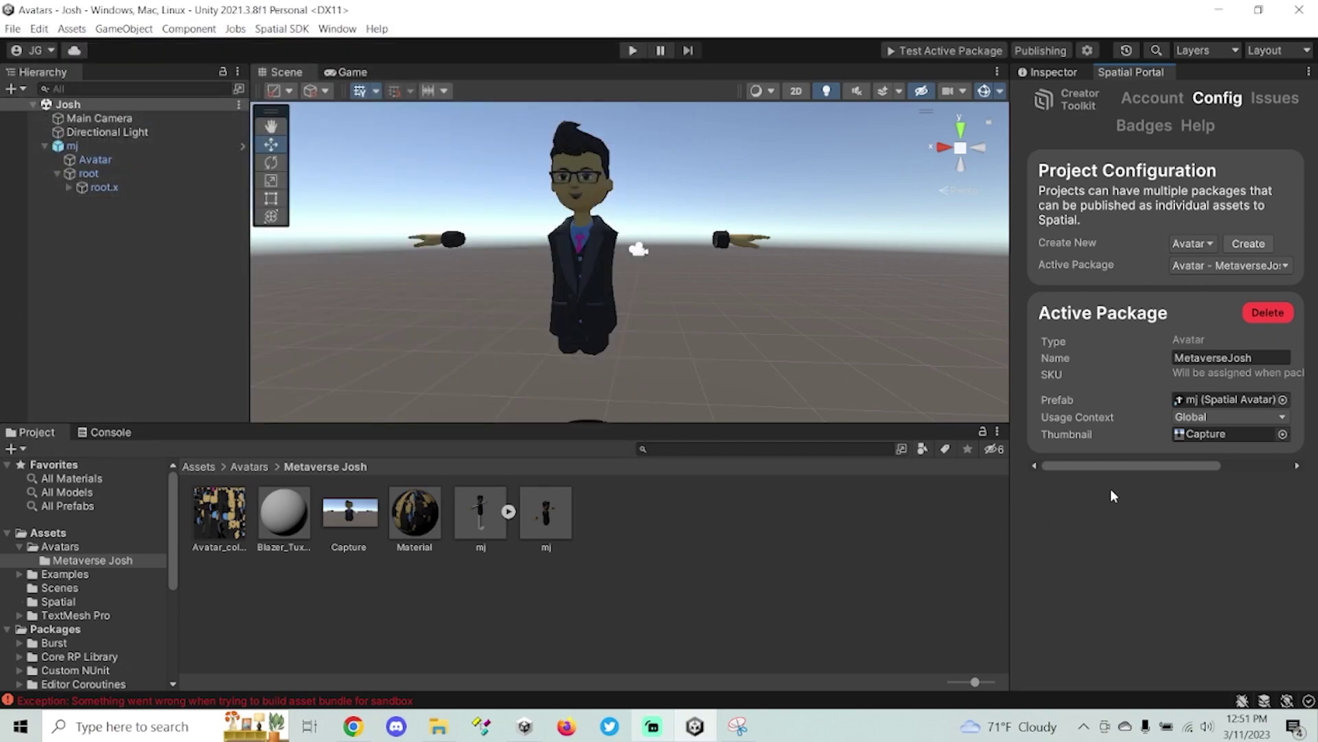
- Upload the active package for testing in the Spatial sandbox and play the avatar's third emote
{"action": "left_click", "coordinate": [930, 54]}
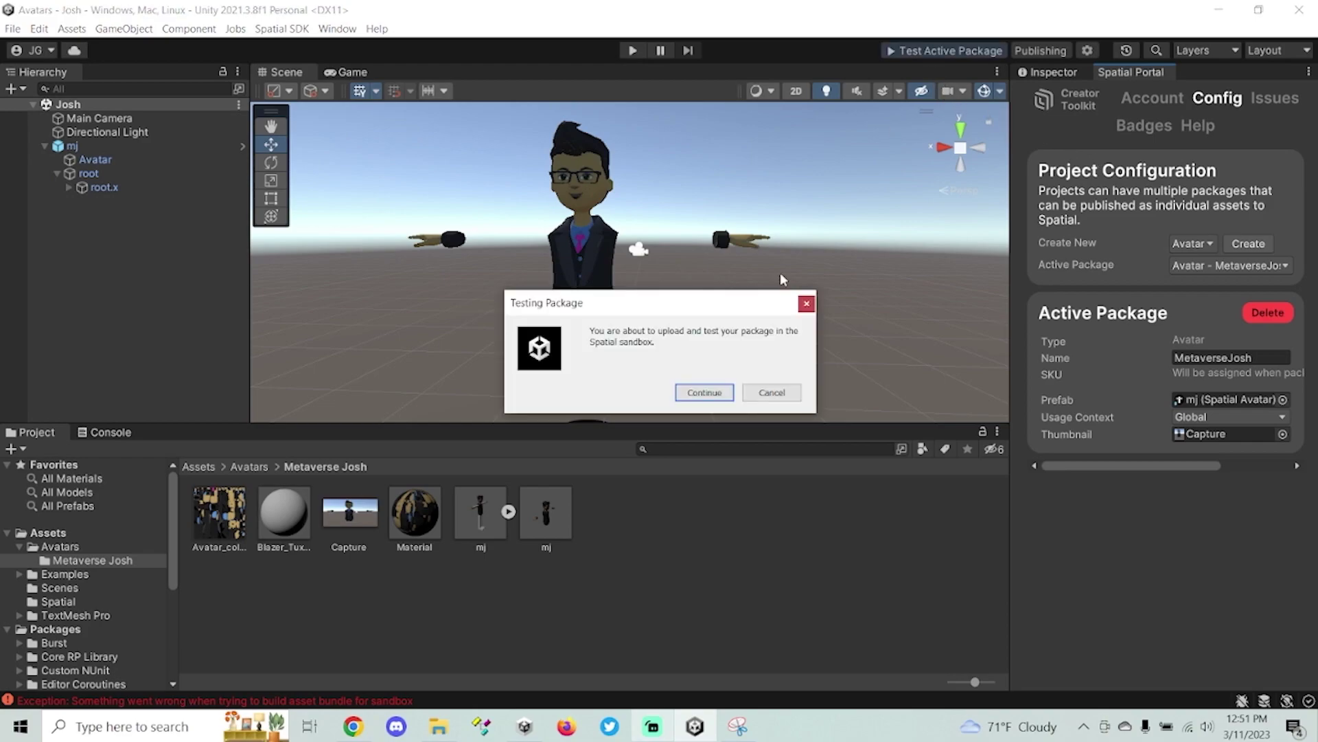
{"action": "left_click", "coordinate": [704, 393]}
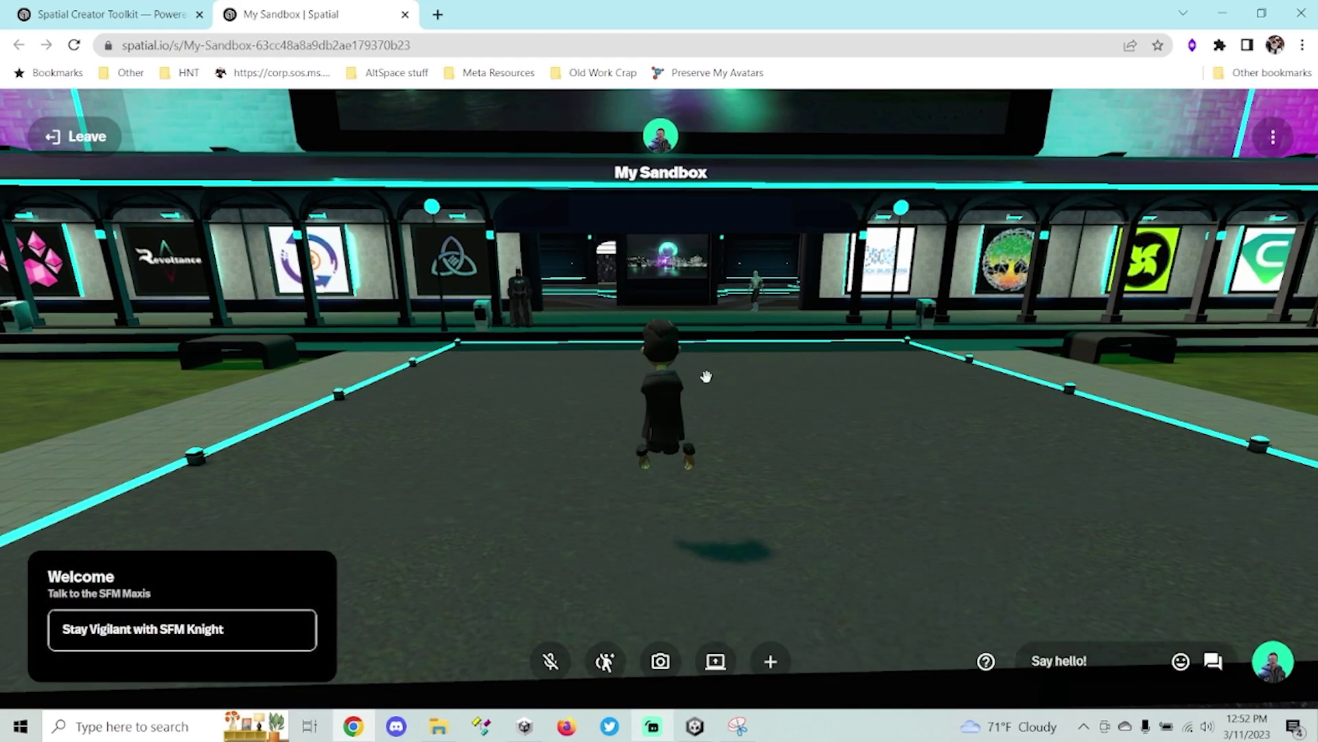
{"action": "left_click_drag", "start_coordinate": [706, 376], "coordinate": [828, 410]}
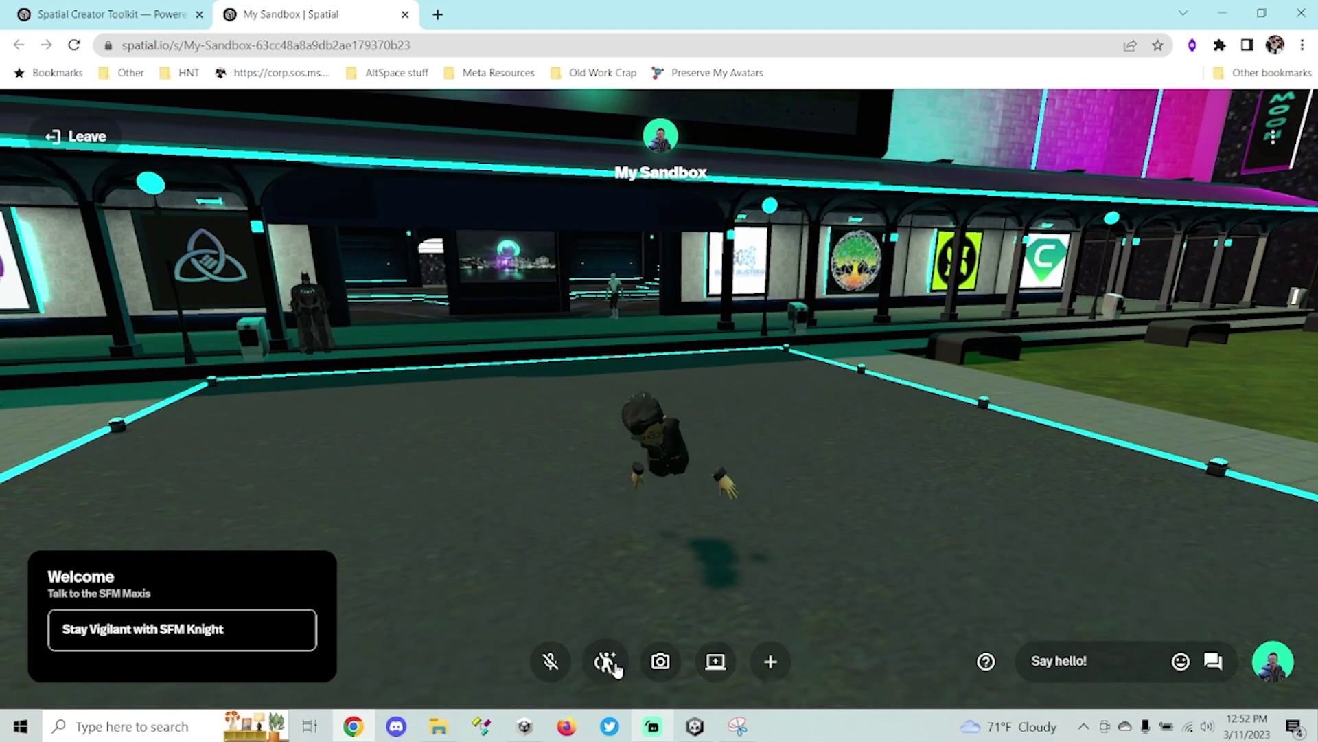
{"action": "left_click", "coordinate": [605, 661]}
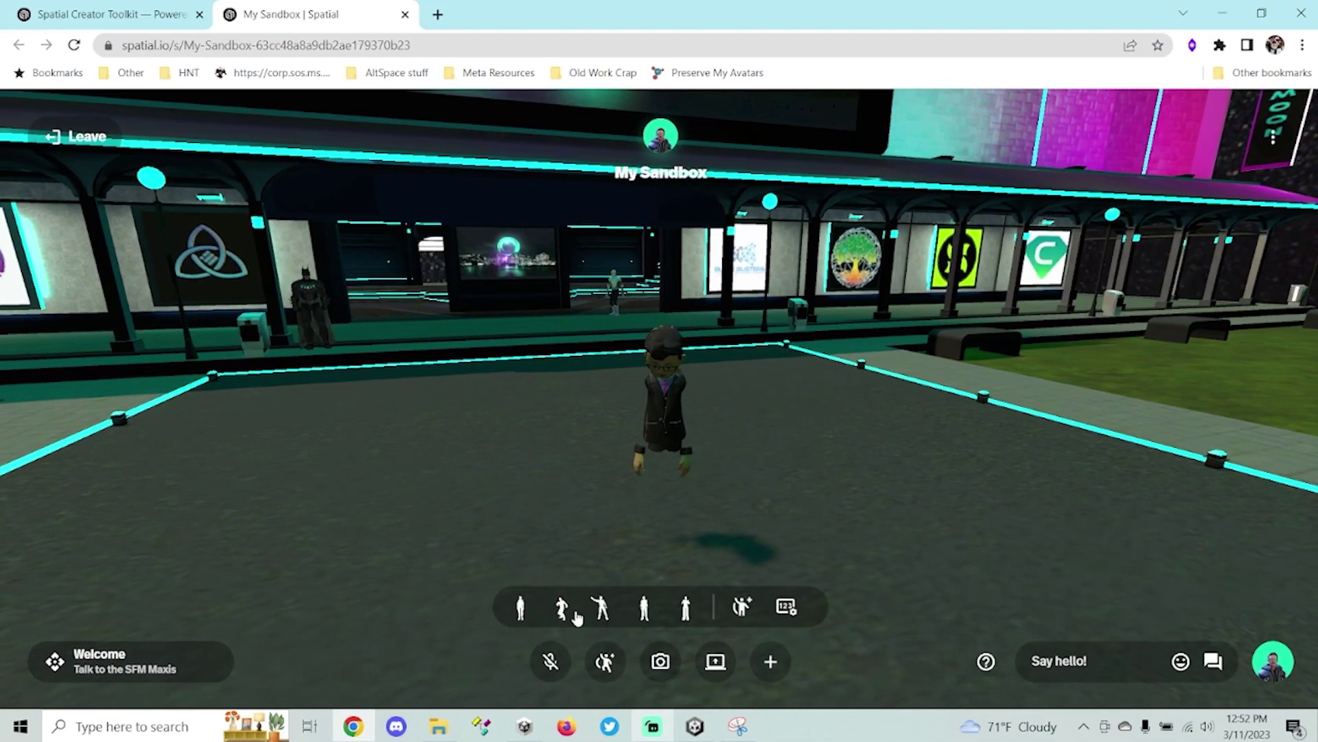
{"action": "left_click", "coordinate": [601, 608]}
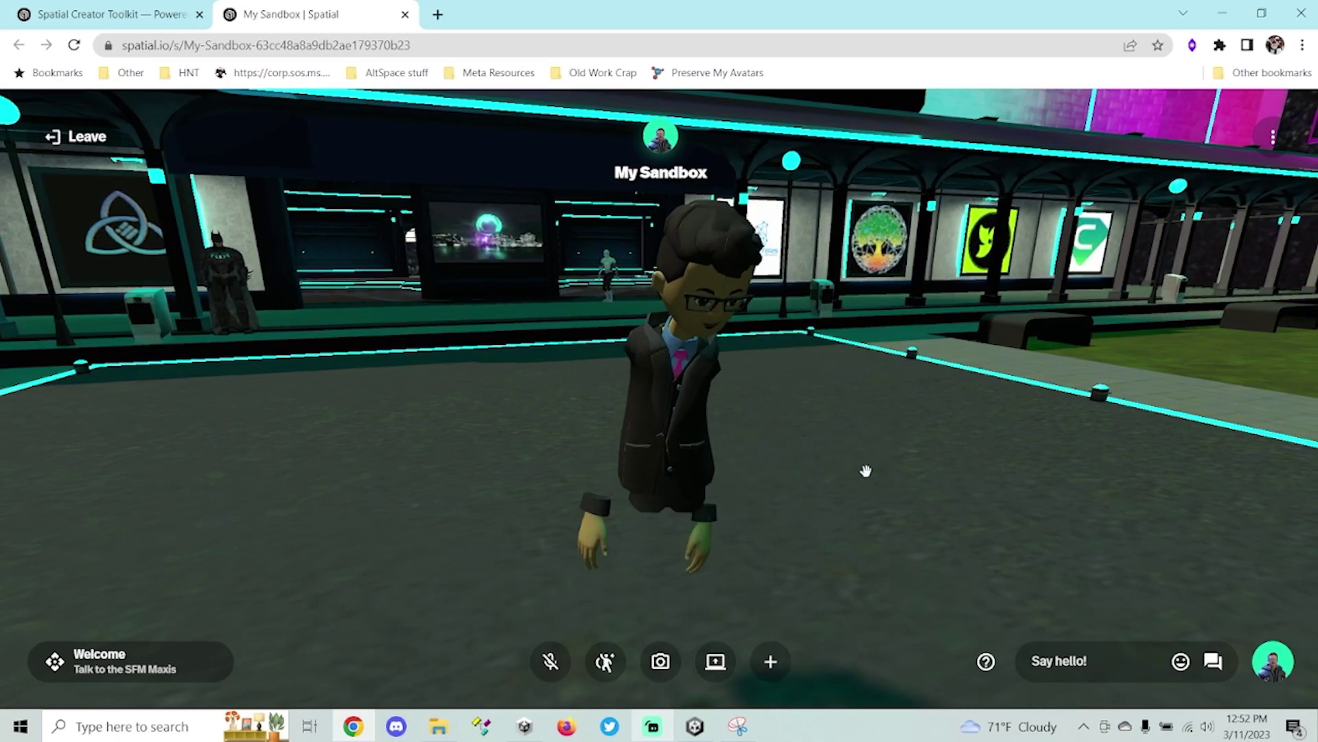
- Examine the avatar from another angle while moving it in the sandbox, and open the emote choices
{"action": "left_click_drag", "start_coordinate": [826, 462], "coordinate": [489, 437]}
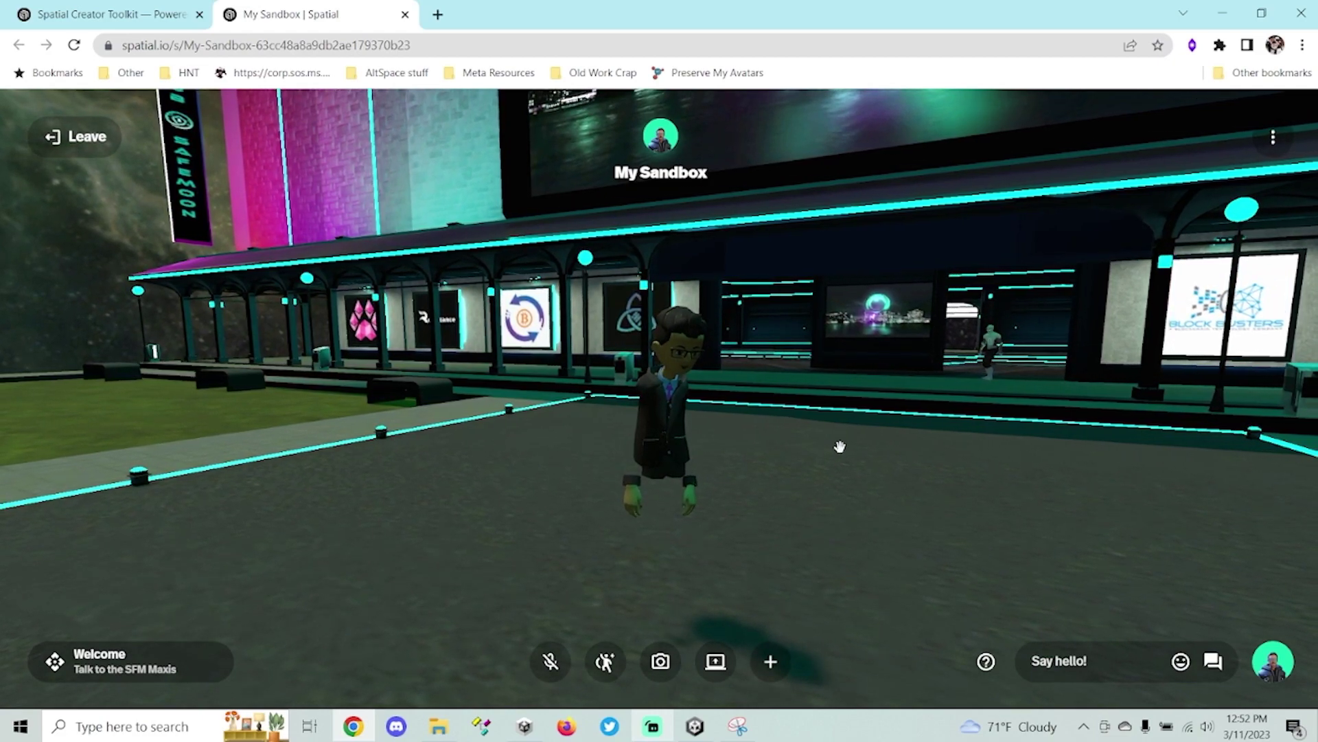
{"action": "key", "text": "Left"}
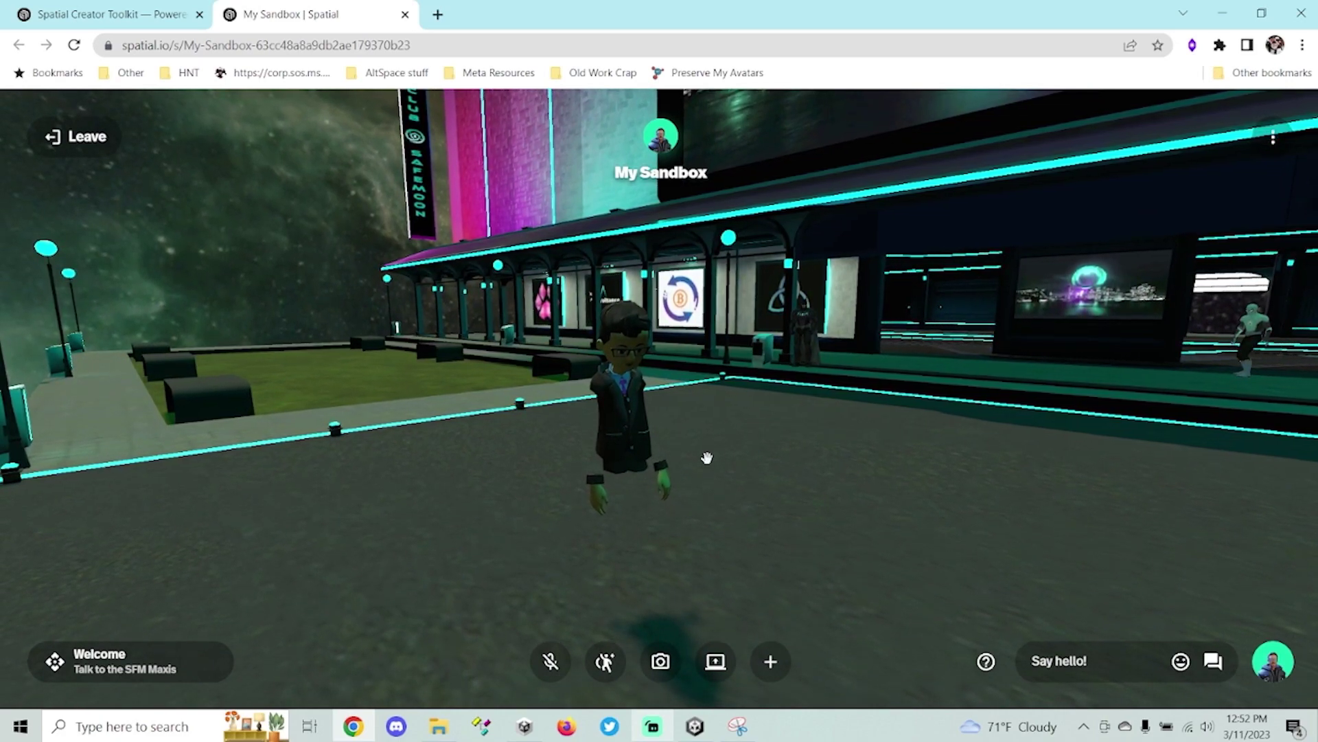
{"action": "key", "text": "d"}
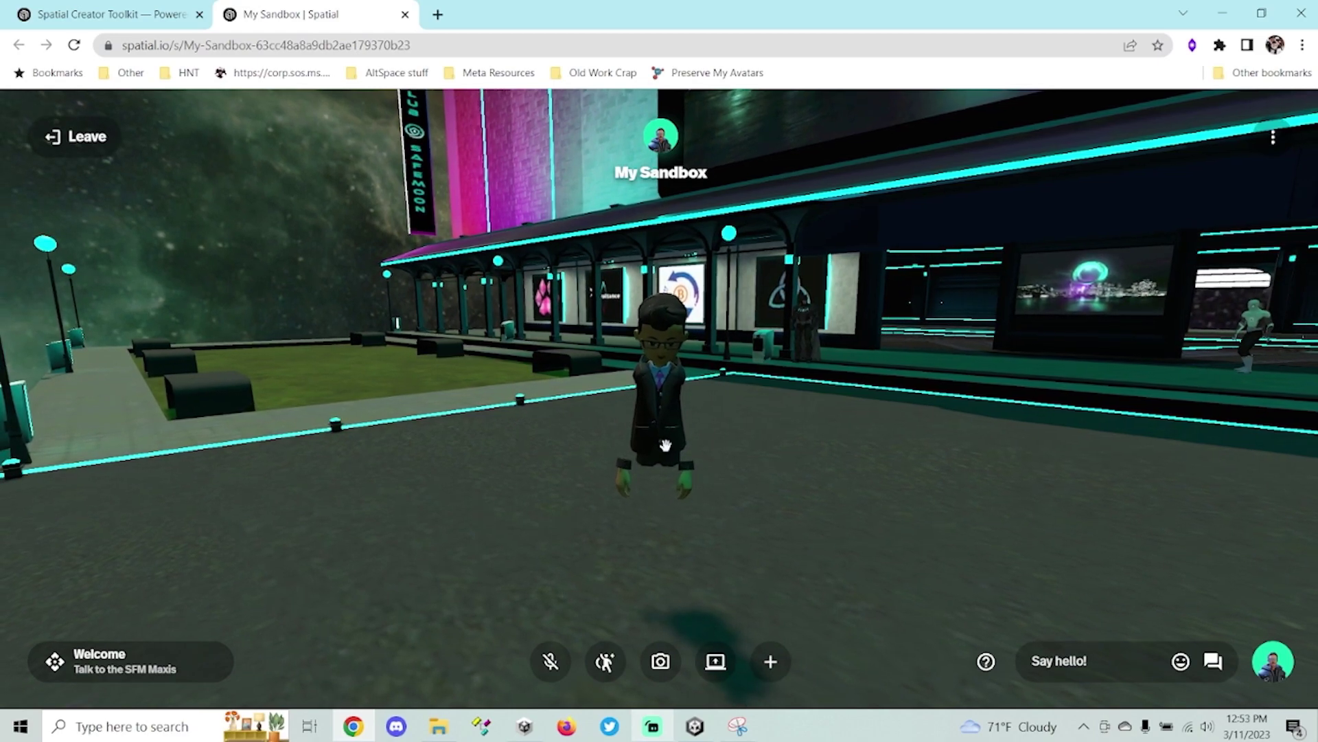
{"action": "left_click", "coordinate": [606, 663]}
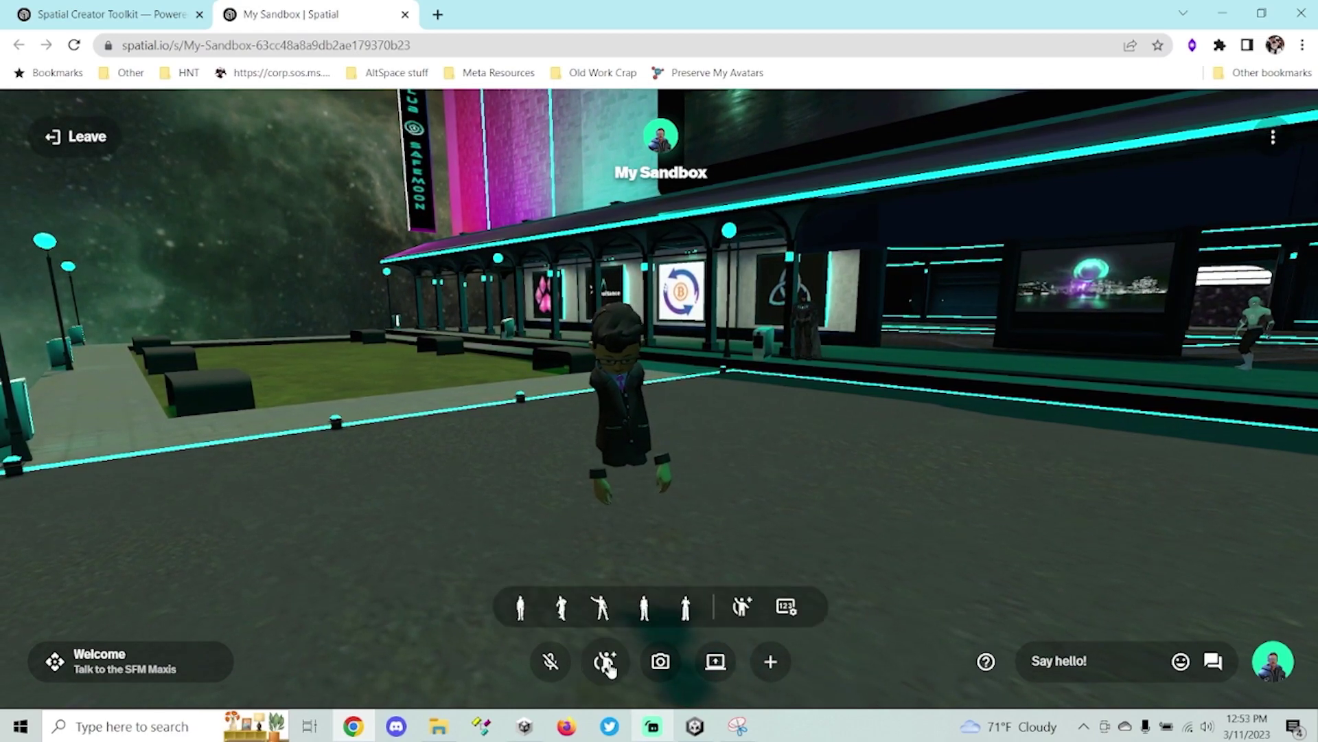